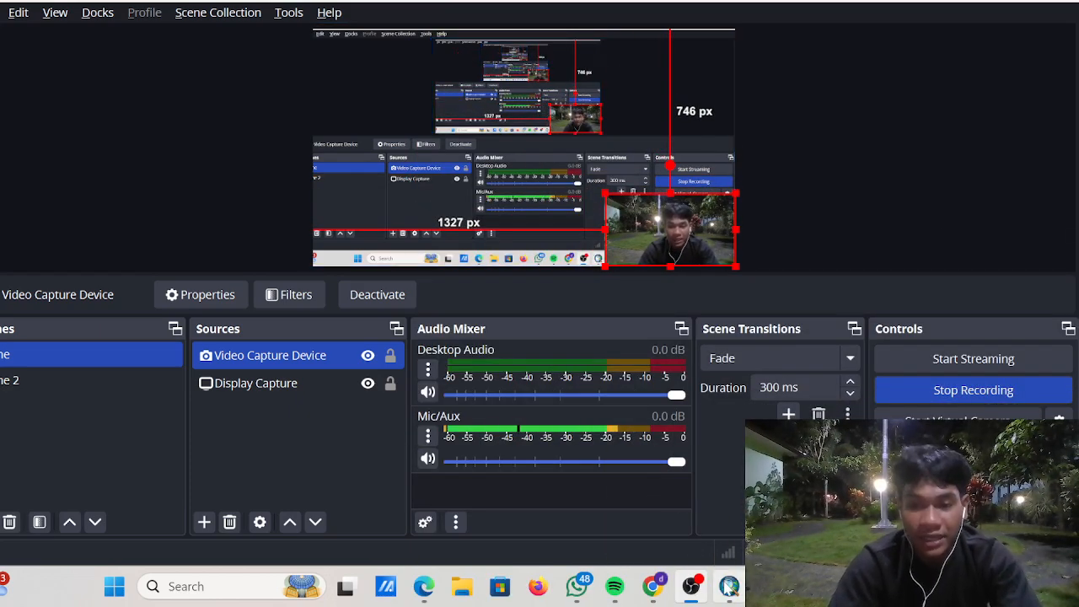
- Switch to ArcMap and add the DEM Lombok.tiff raster from the DEM Lombok folder to the empty map
left_click(726, 583)
left_click(729, 587)
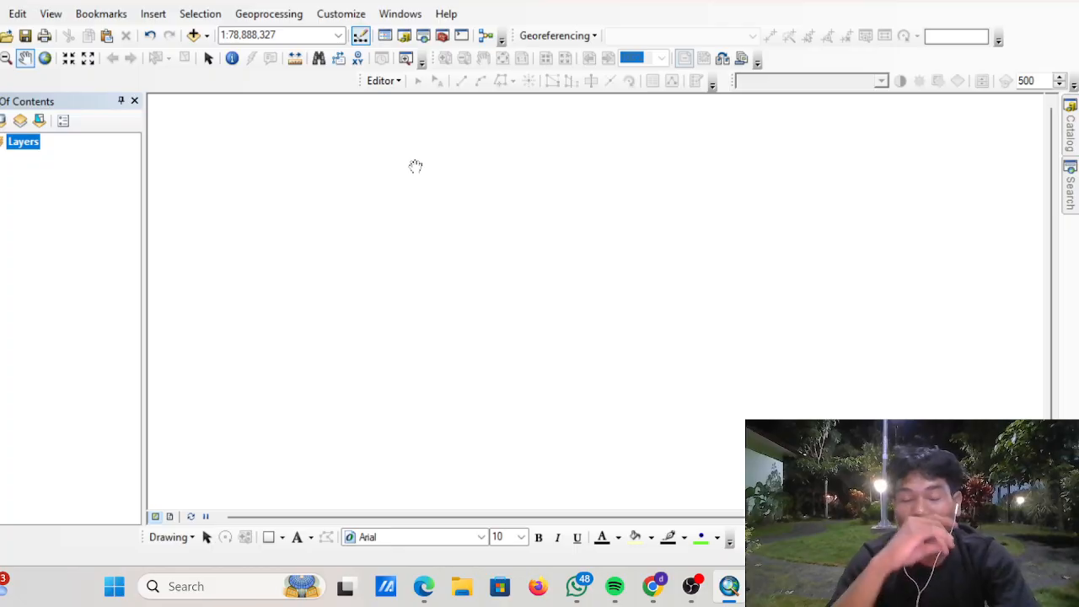
left_click(205, 36)
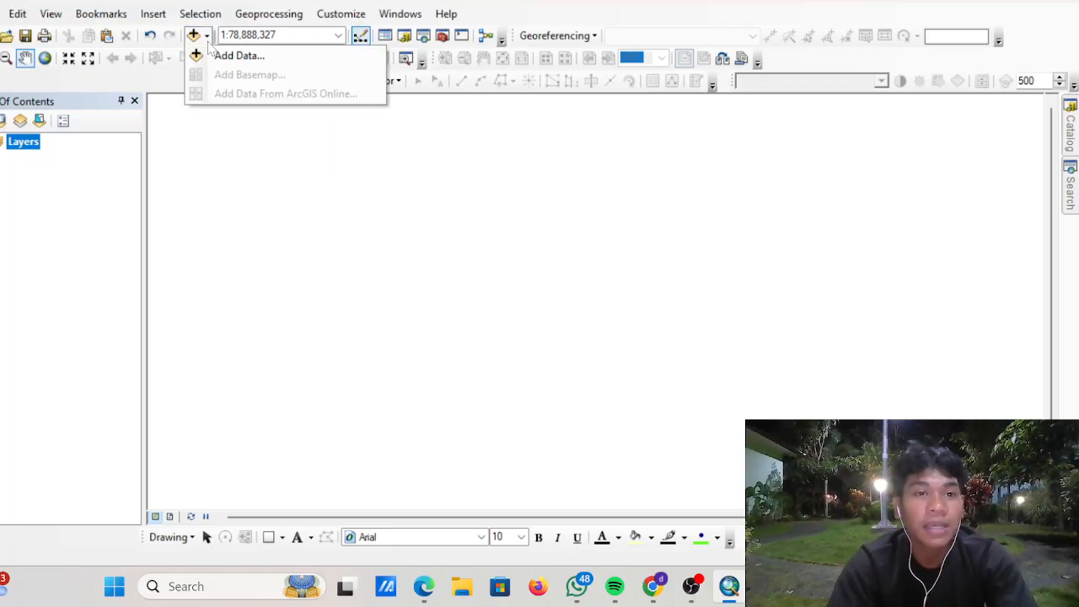
left_click(239, 55)
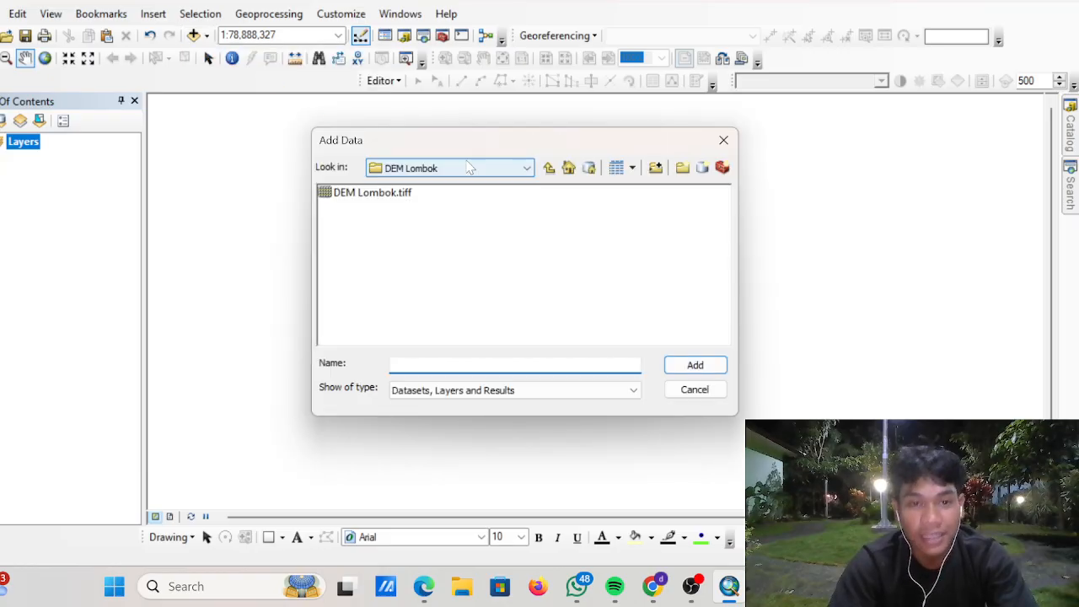
left_click(403, 194)
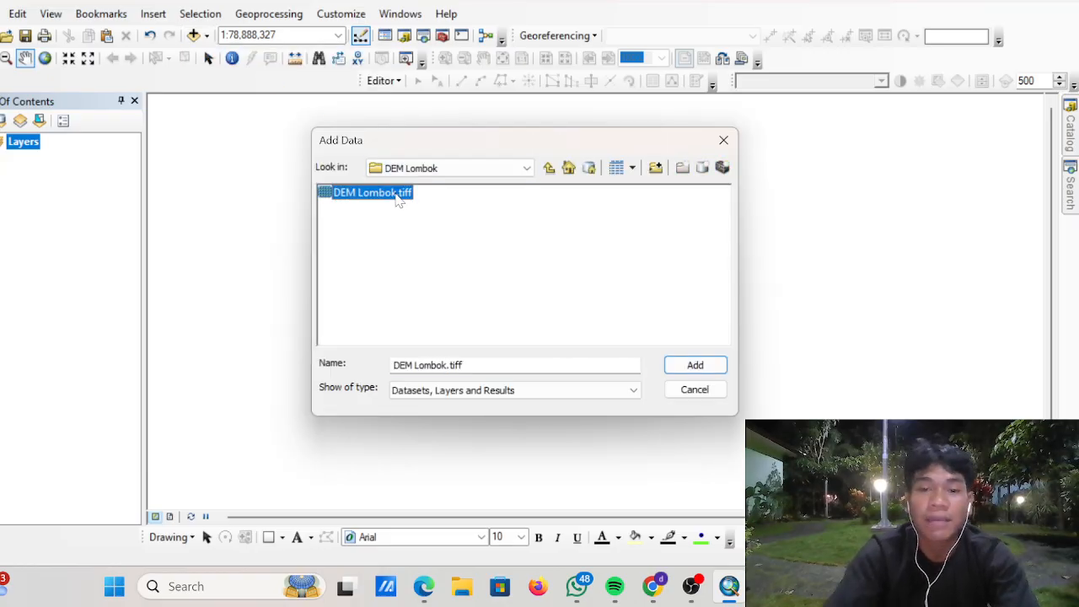
double_click(396, 194)
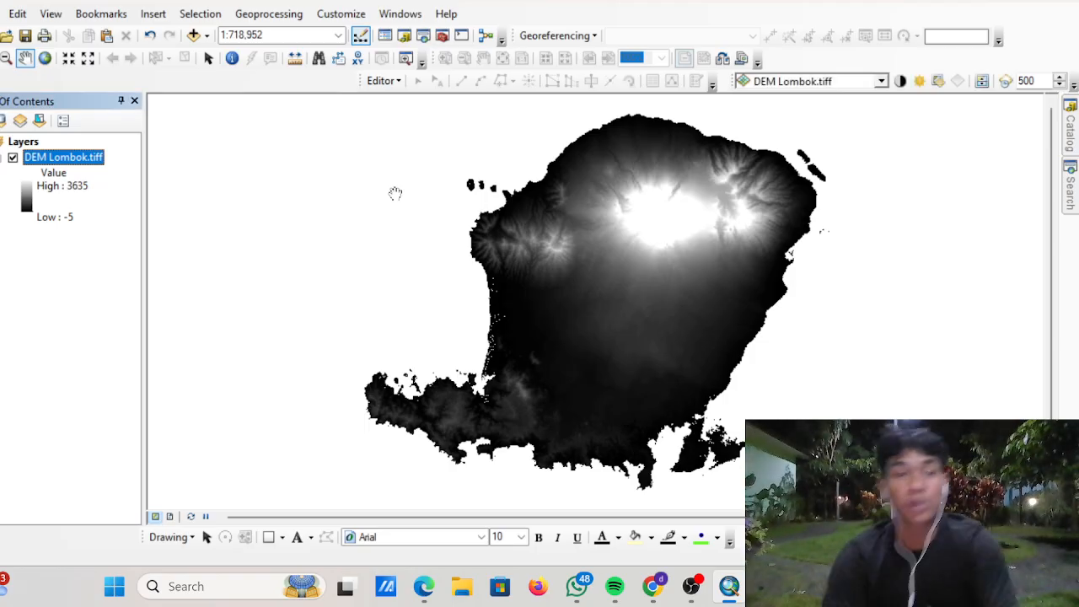
- Start adding more data and connect to the HAK folder inside Documents
left_click(208, 37)
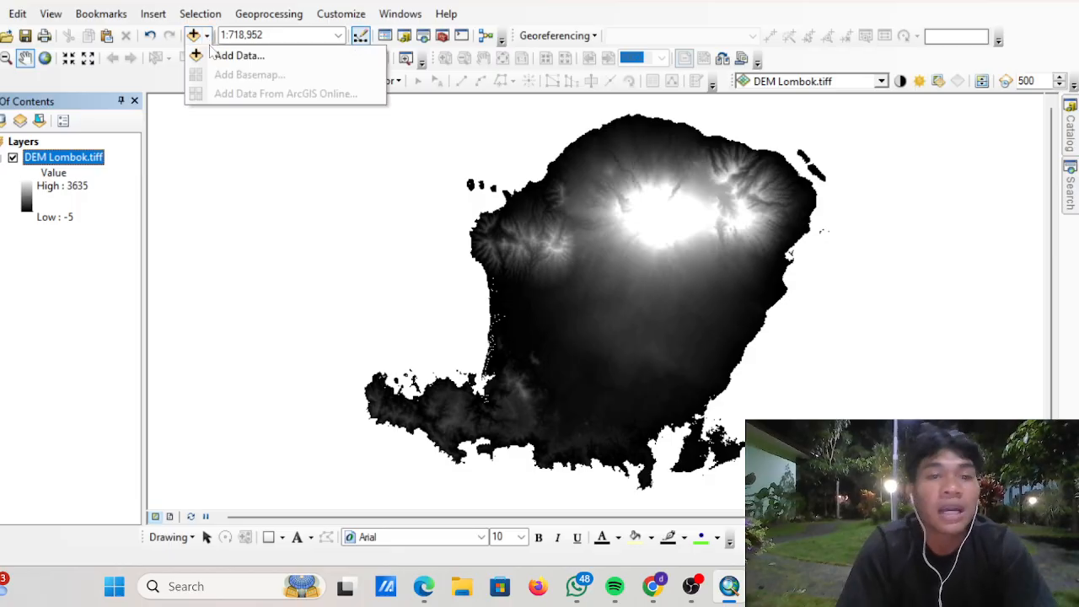
left_click(219, 55)
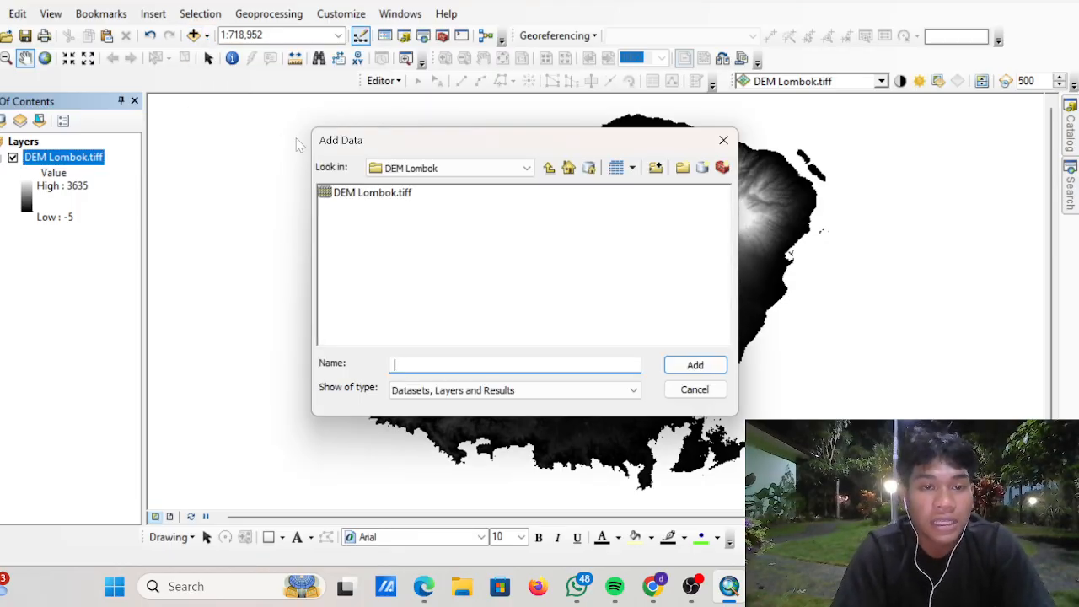
left_click(548, 168)
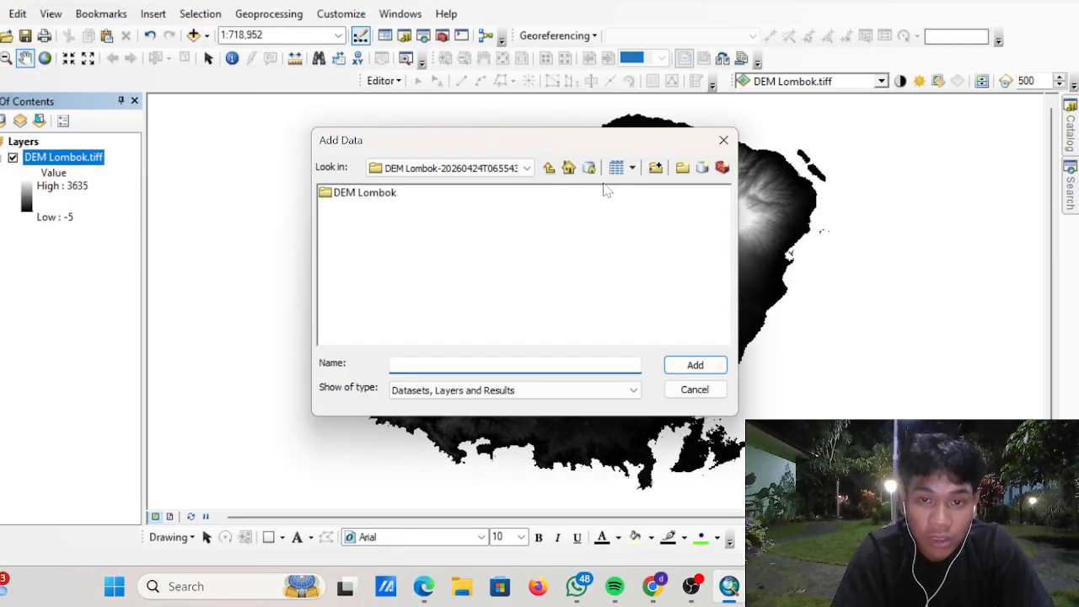
left_click(656, 168)
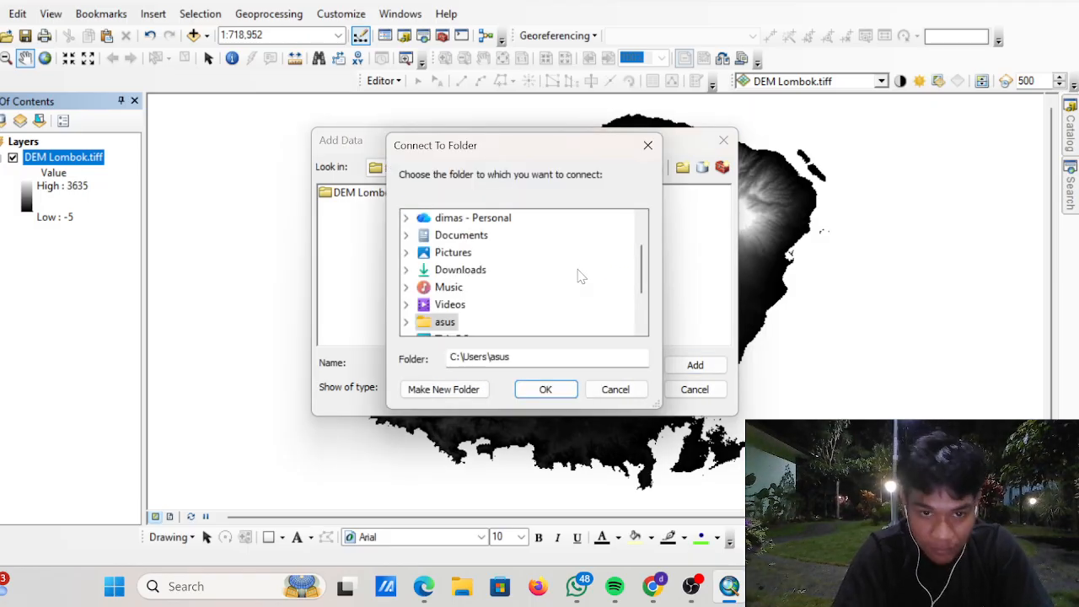
scroll(565, 276, "down", 1)
scroll(438, 290, "down", 1)
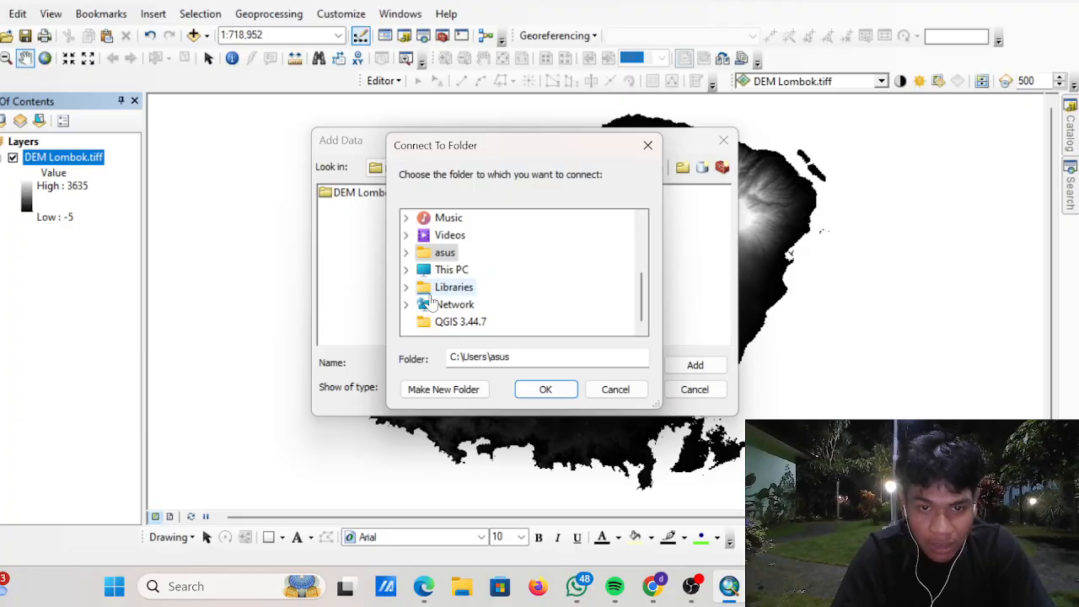
scroll(434, 291, "up", 1)
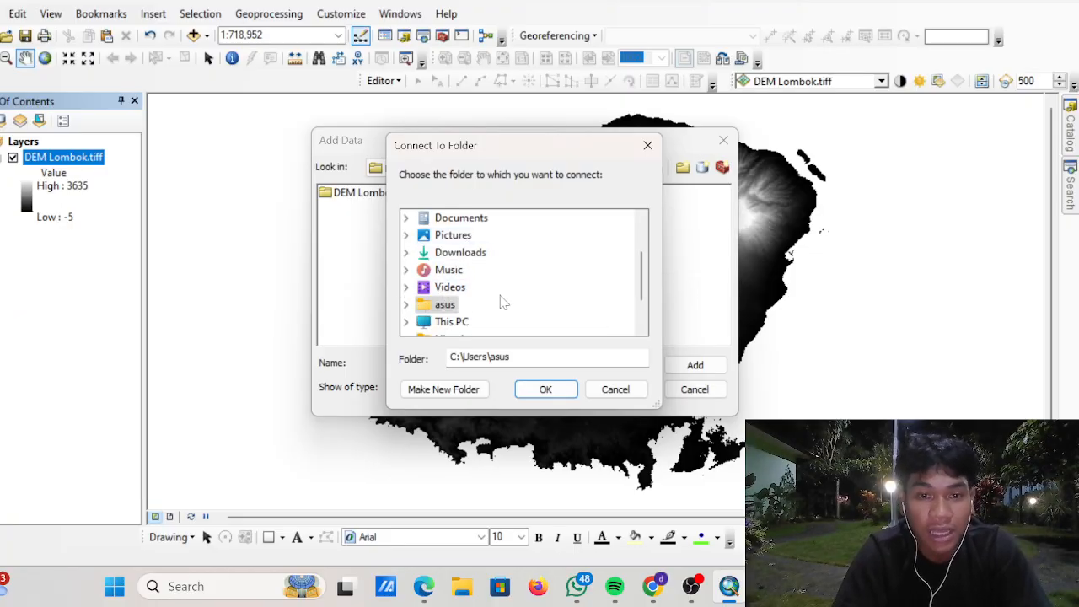
scroll(480, 308, "down", 1)
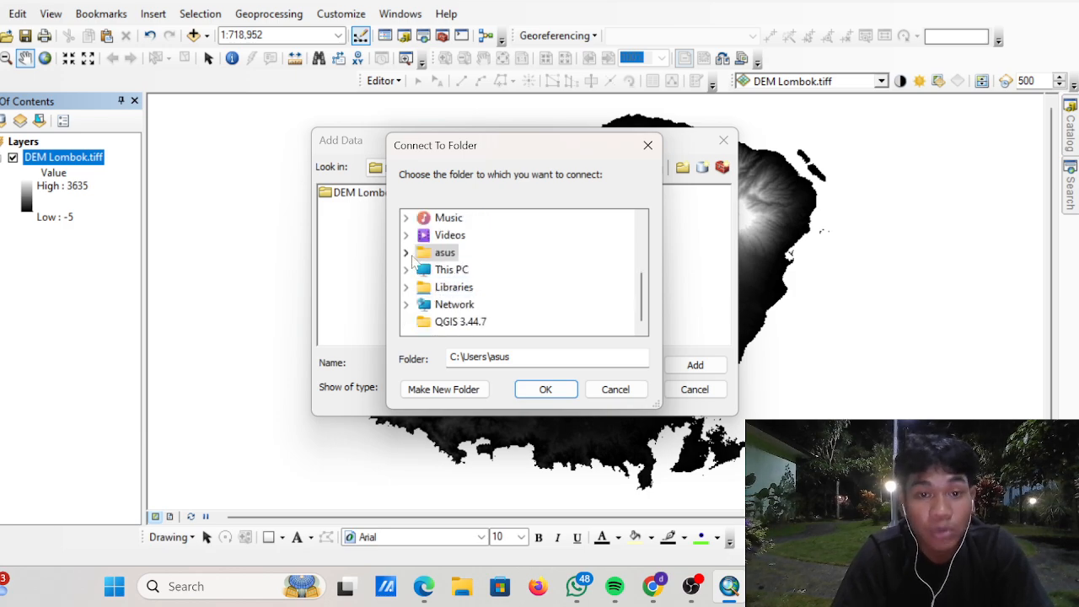
scroll(426, 283, "up", 3)
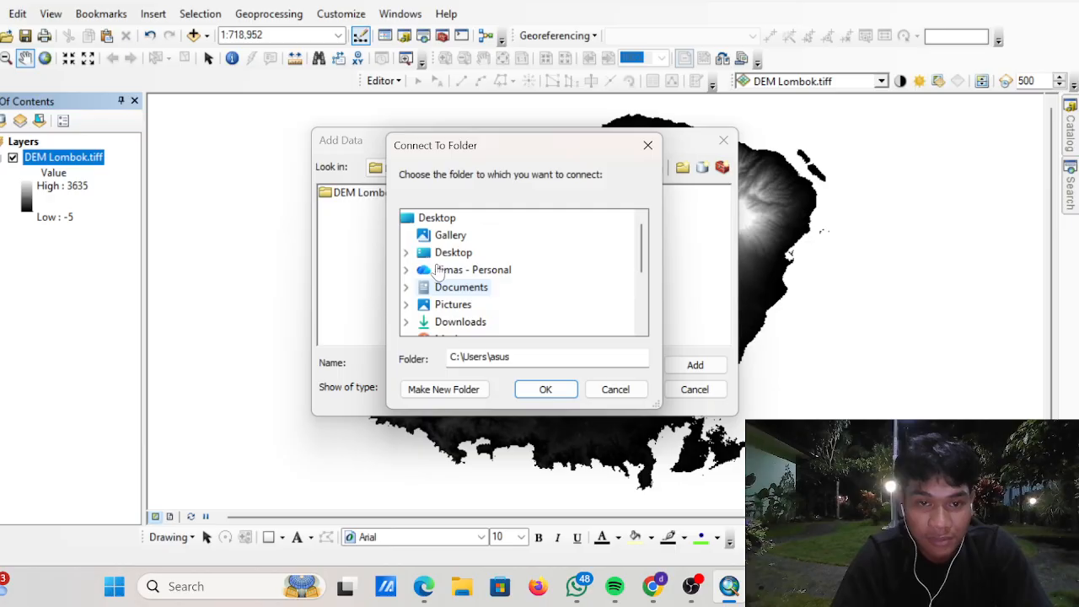
left_click(406, 287)
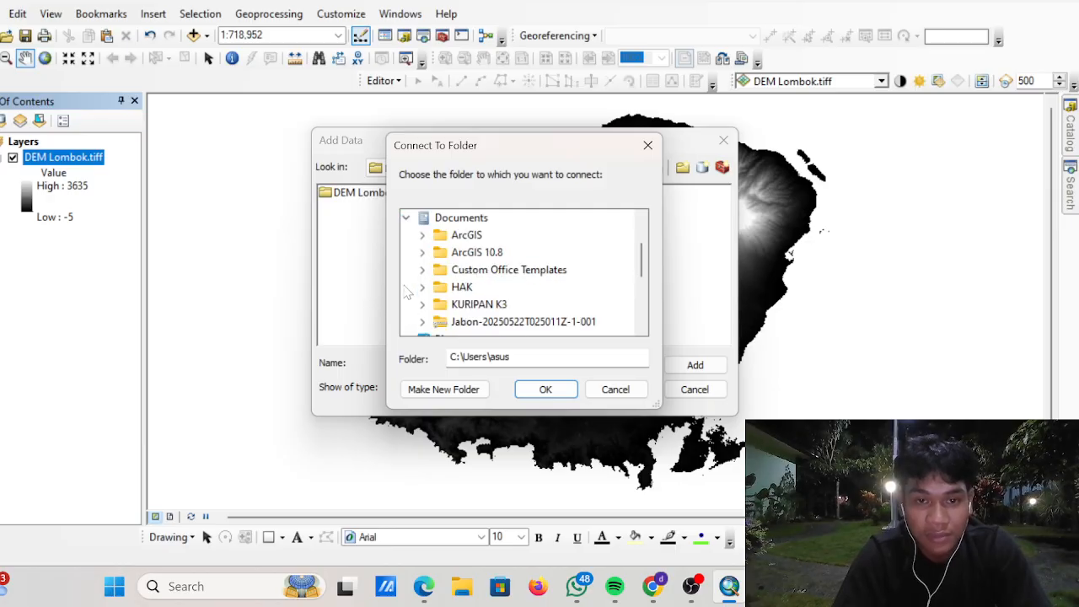
left_click(462, 288)
left_click(546, 389)
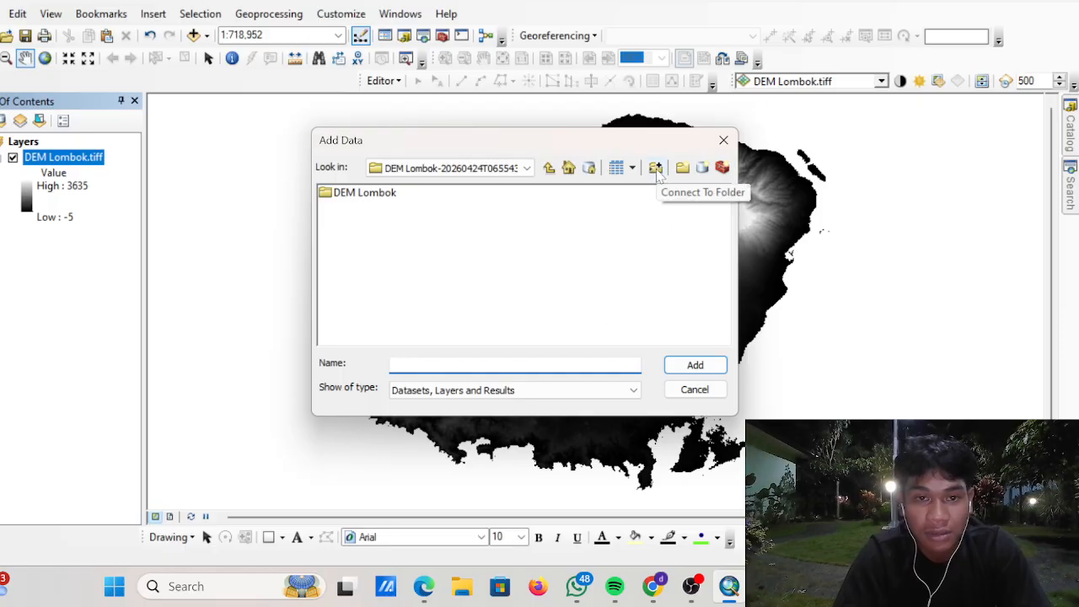
- Try to add the KURIPAN.shp shapefile from the HAK folder to the map, attempting it twice
left_click(529, 171)
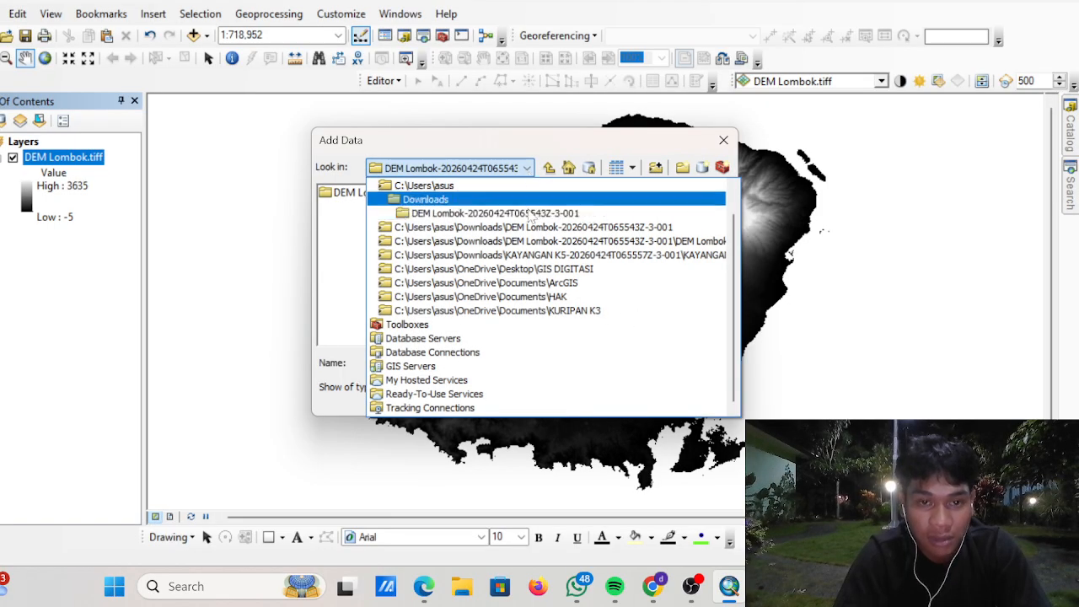
left_click(573, 314)
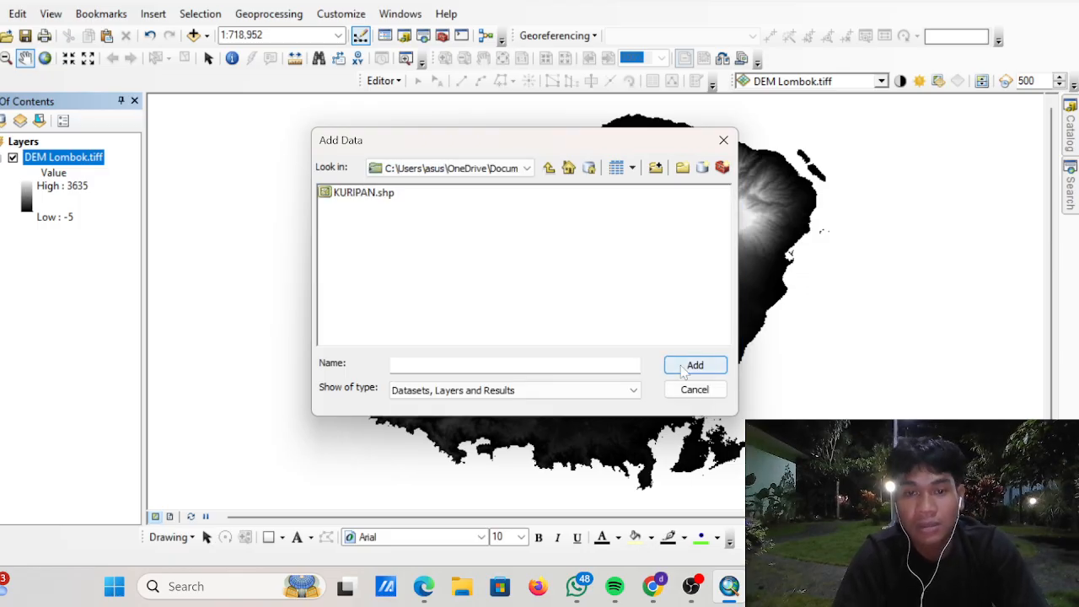
left_click(381, 196)
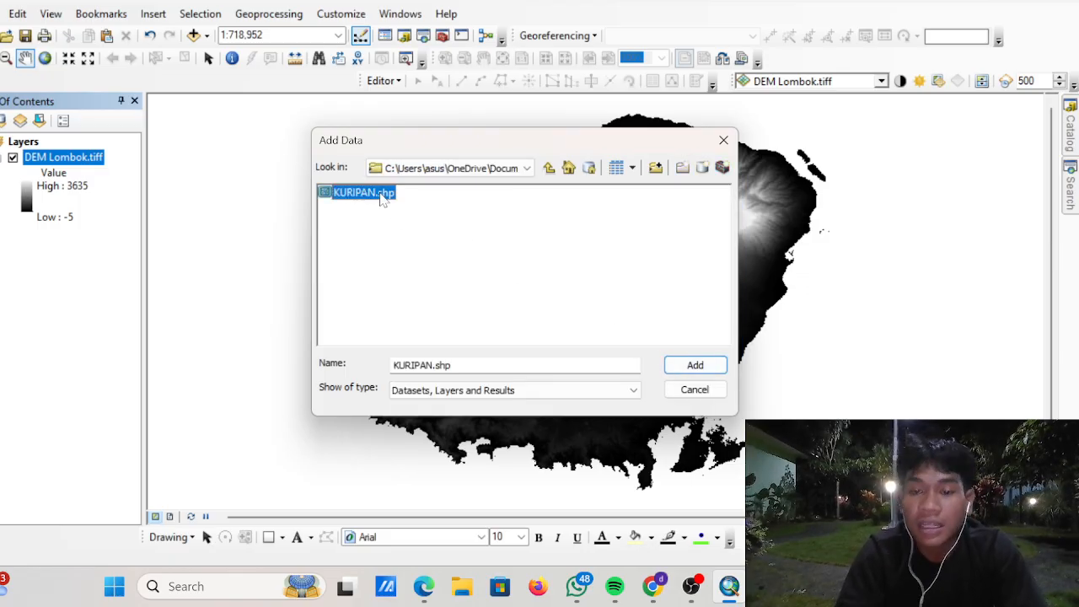
left_click(674, 368)
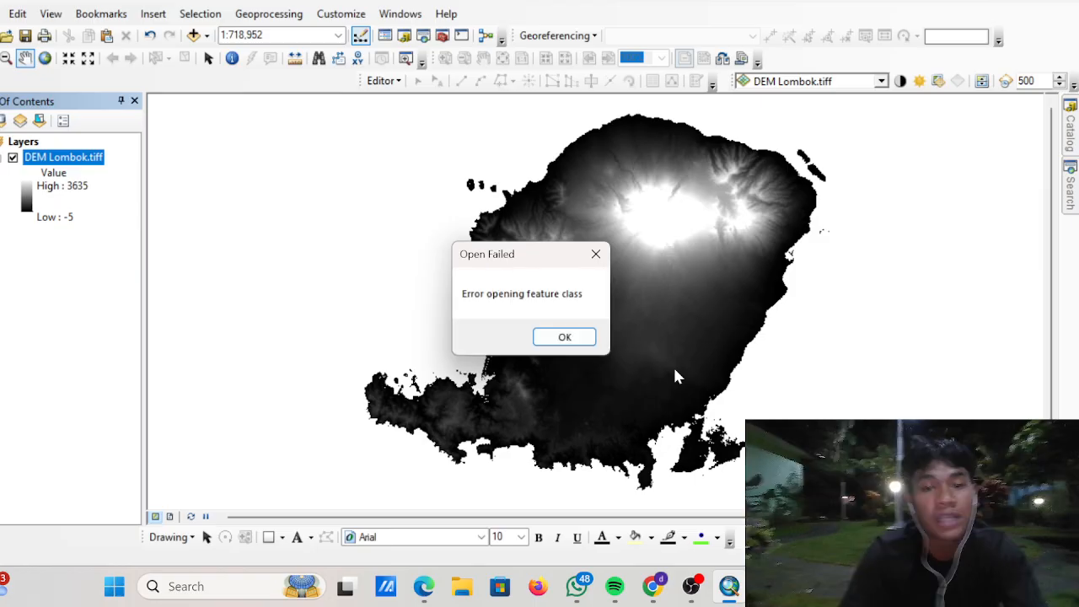
left_click(563, 334)
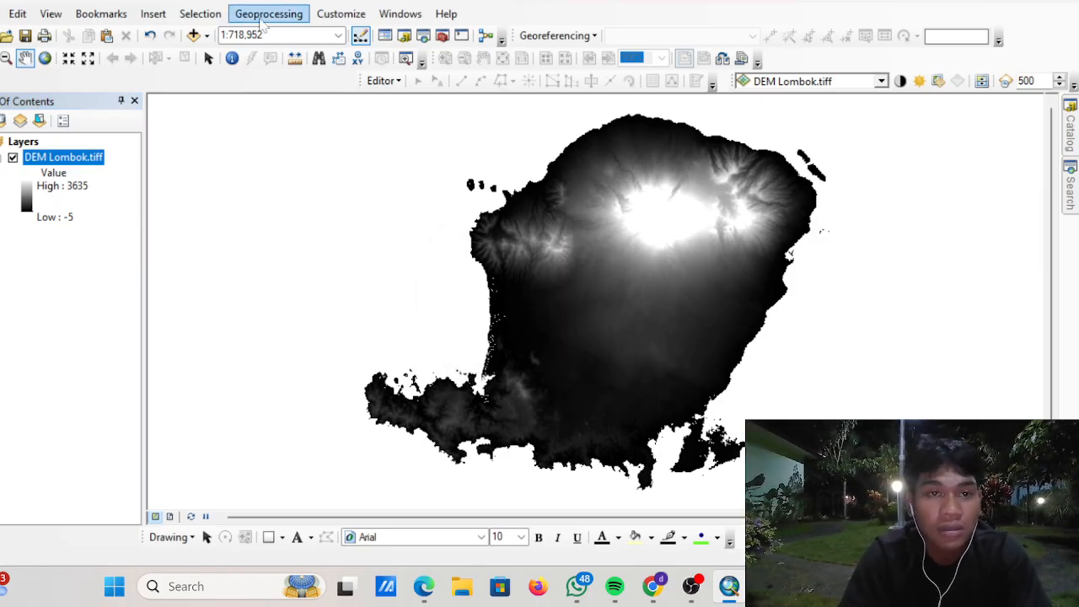
left_click(207, 35)
left_click(272, 54)
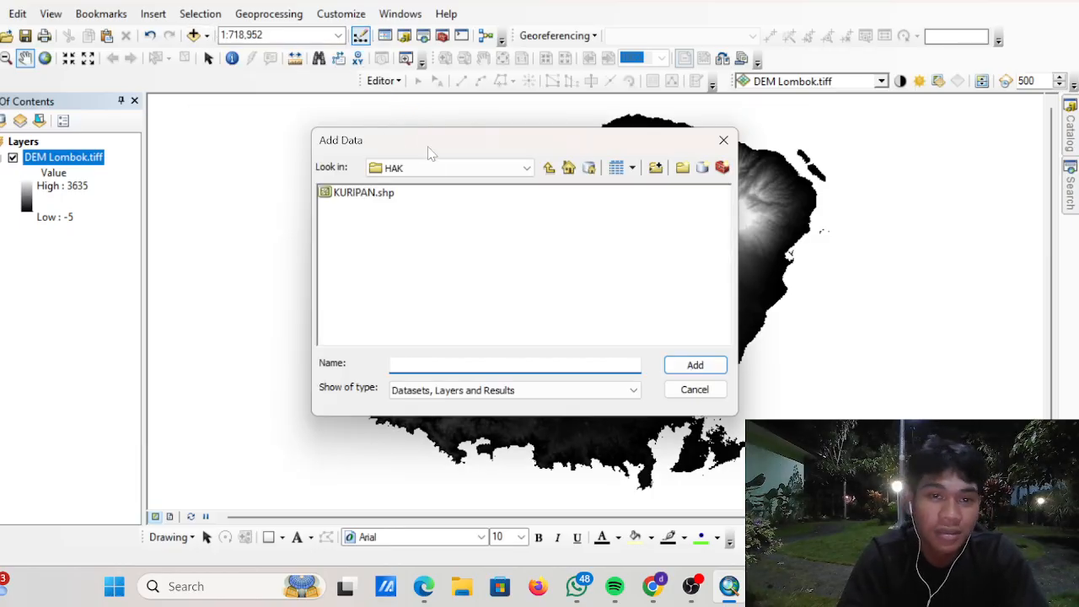
double_click(380, 195)
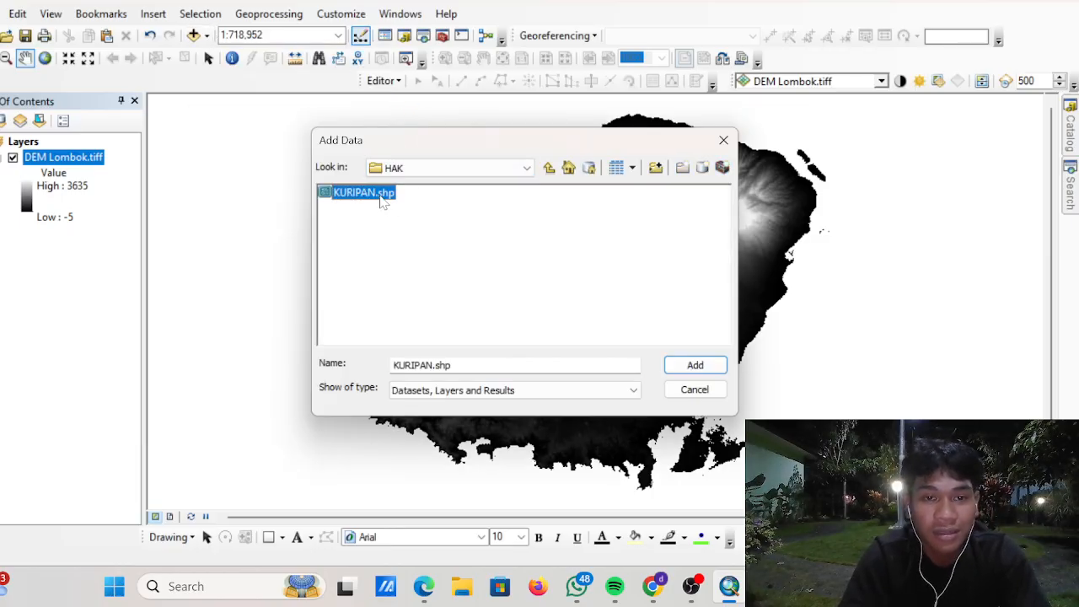
left_click(546, 335)
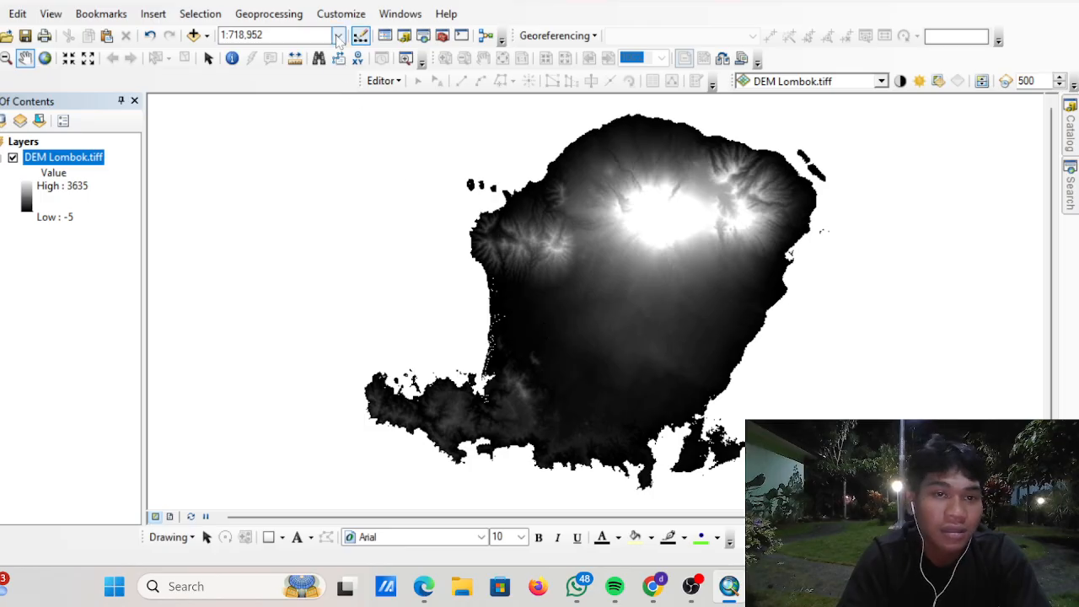
- Add the KURIPAN.shp shapefile from the KURIPAN K3 folder in Documents to the map
left_click(206, 35)
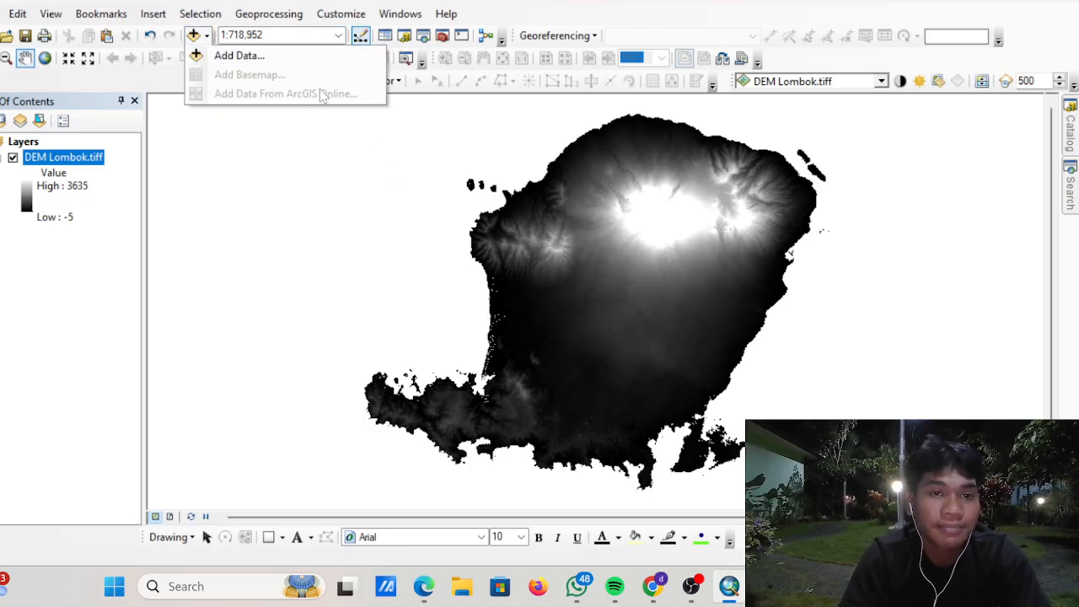
left_click(240, 55)
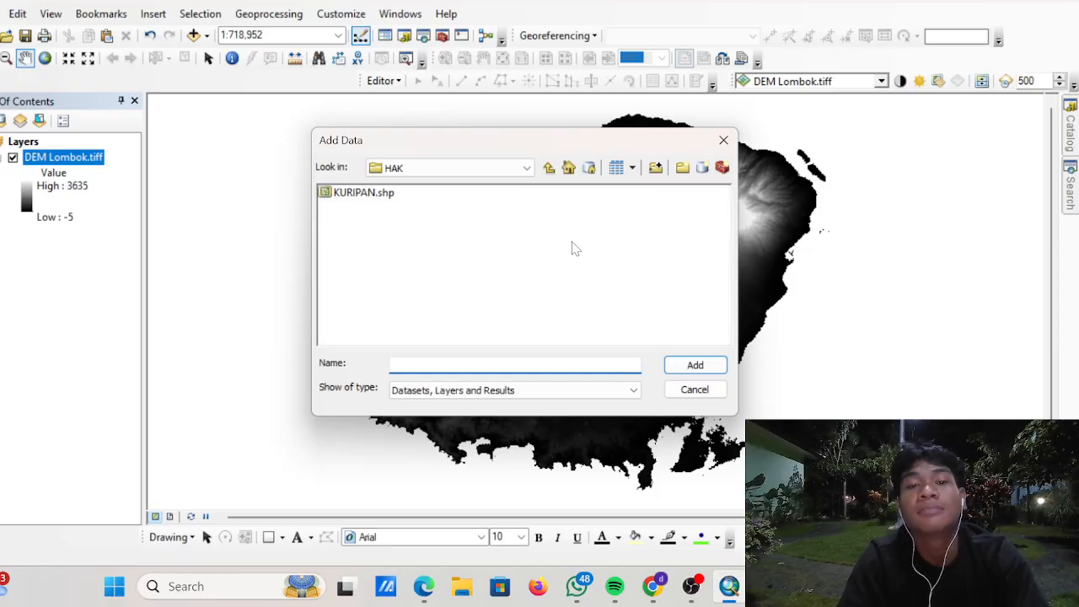
left_click(549, 167)
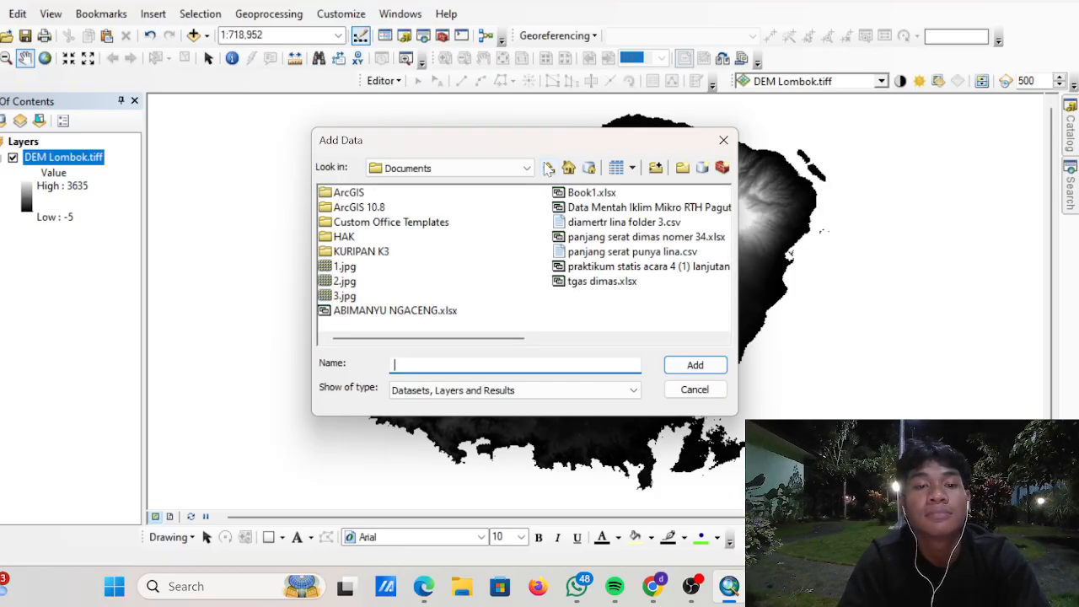
double_click(392, 252)
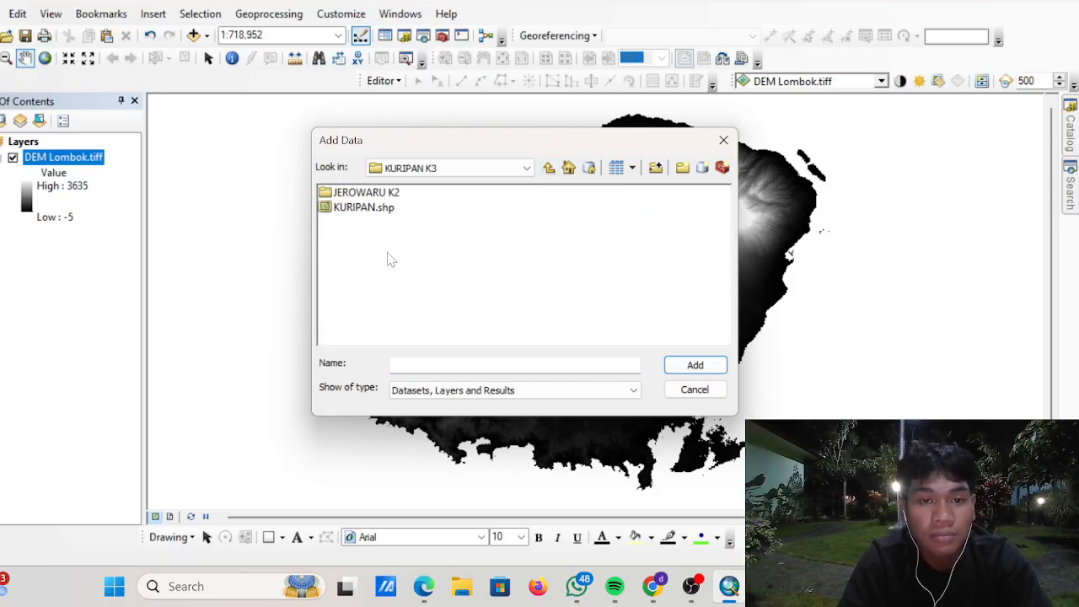
double_click(379, 208)
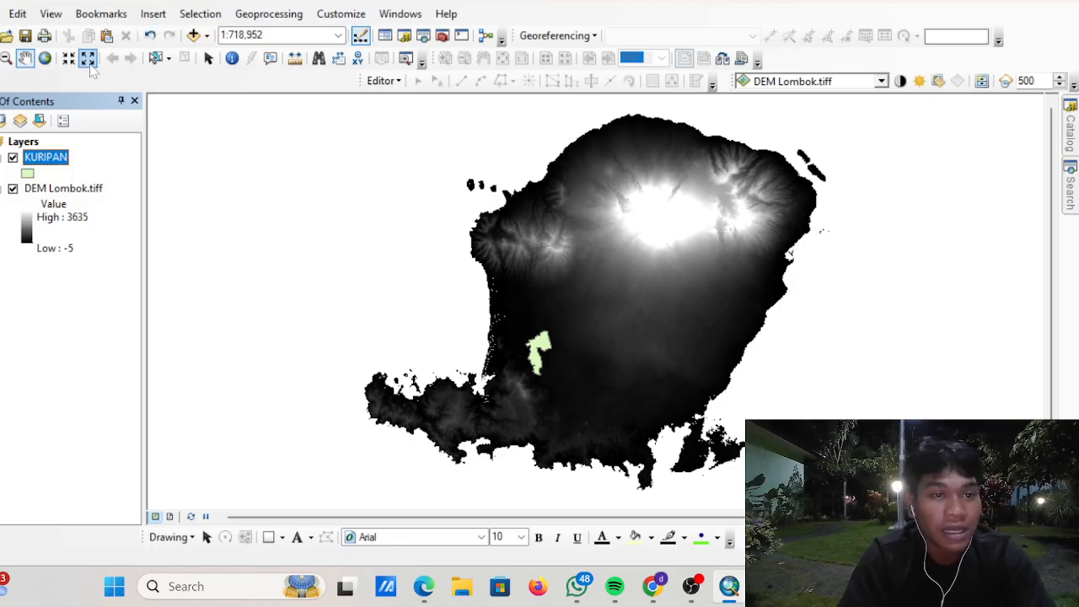
left_click_drag(468, 320, 447, 315)
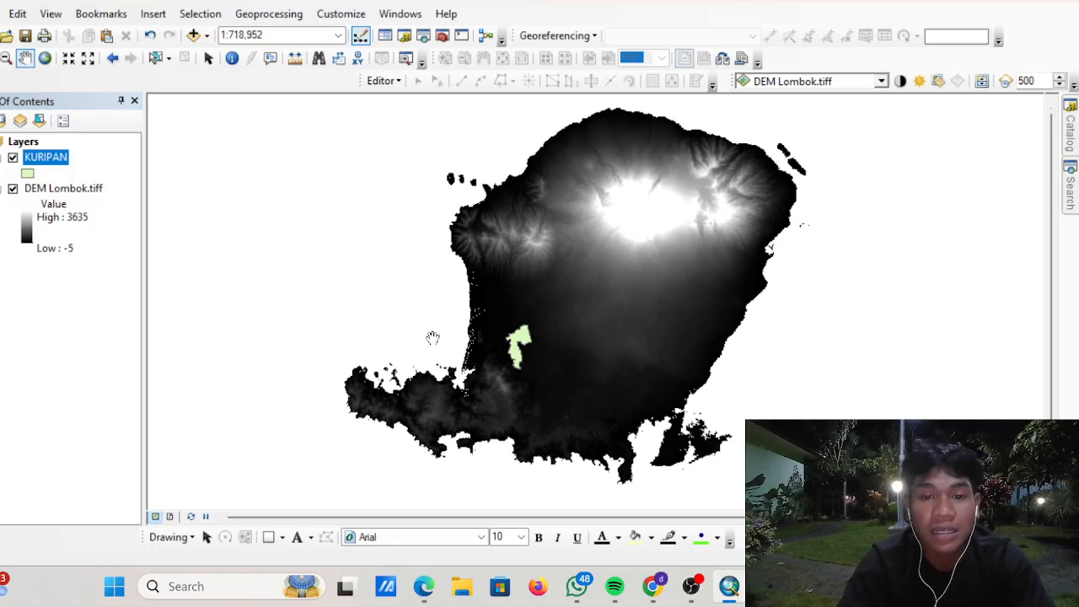
left_click_drag(429, 338, 447, 319)
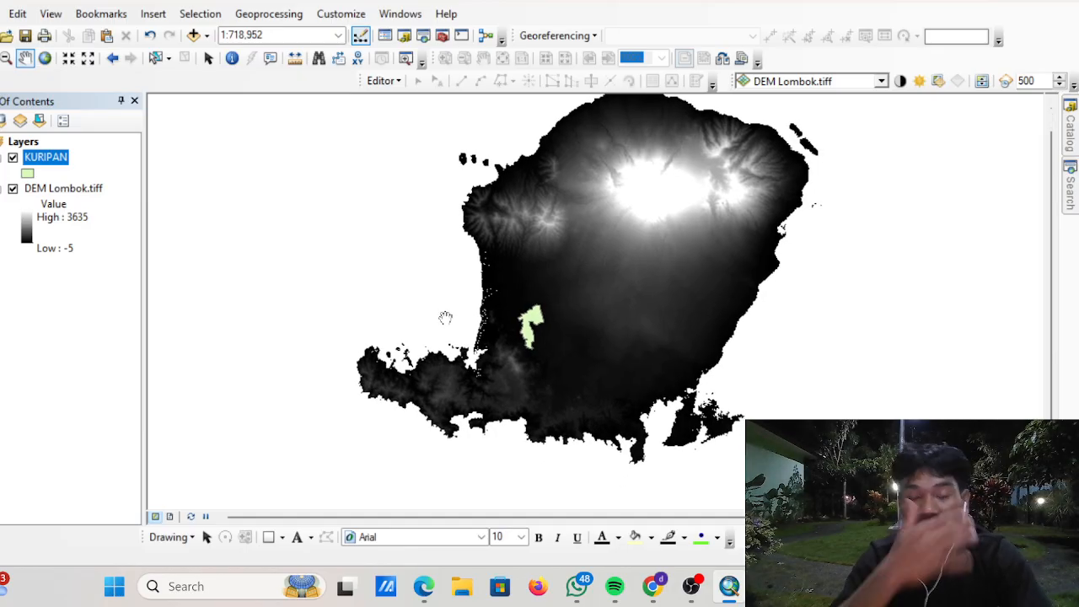
left_click_drag(435, 297, 419, 334)
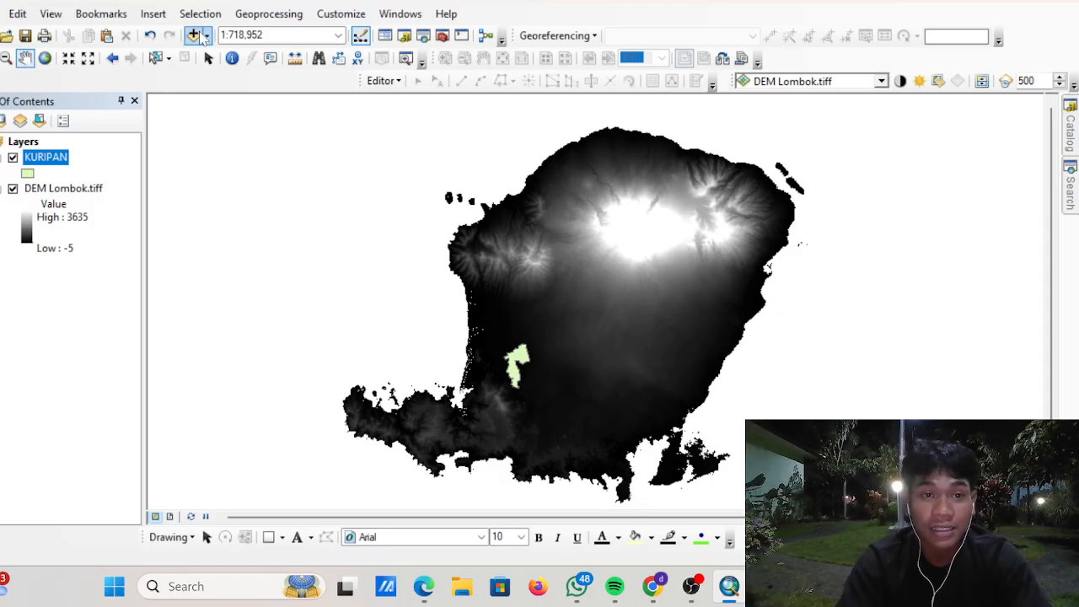
left_click(208, 37)
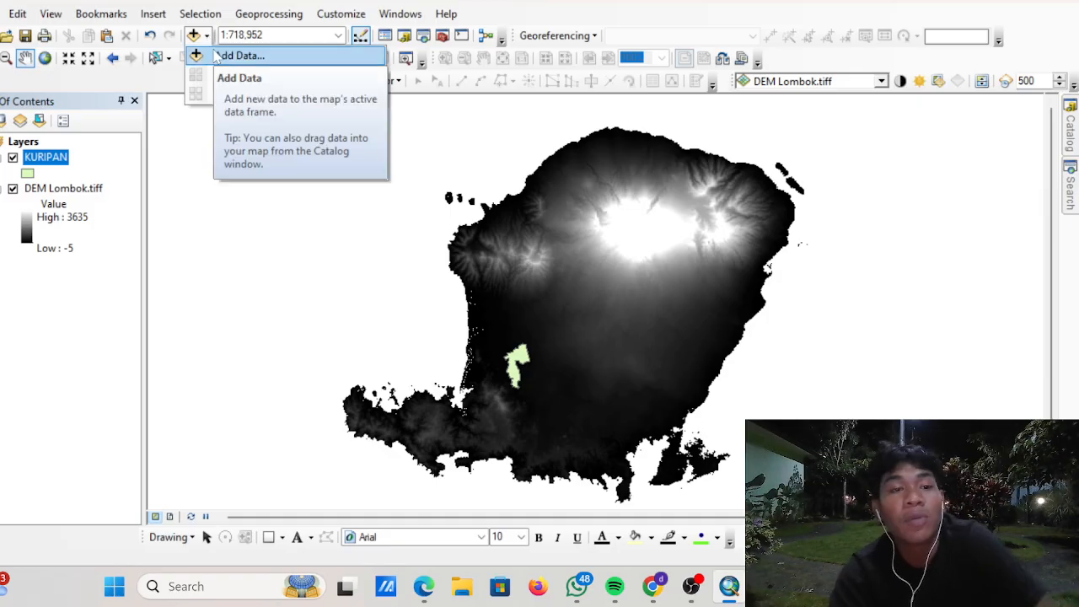
- Open the source properties of the DEM Lombok.tiff layer and examine its extent and spatial reference
right_click(74, 188)
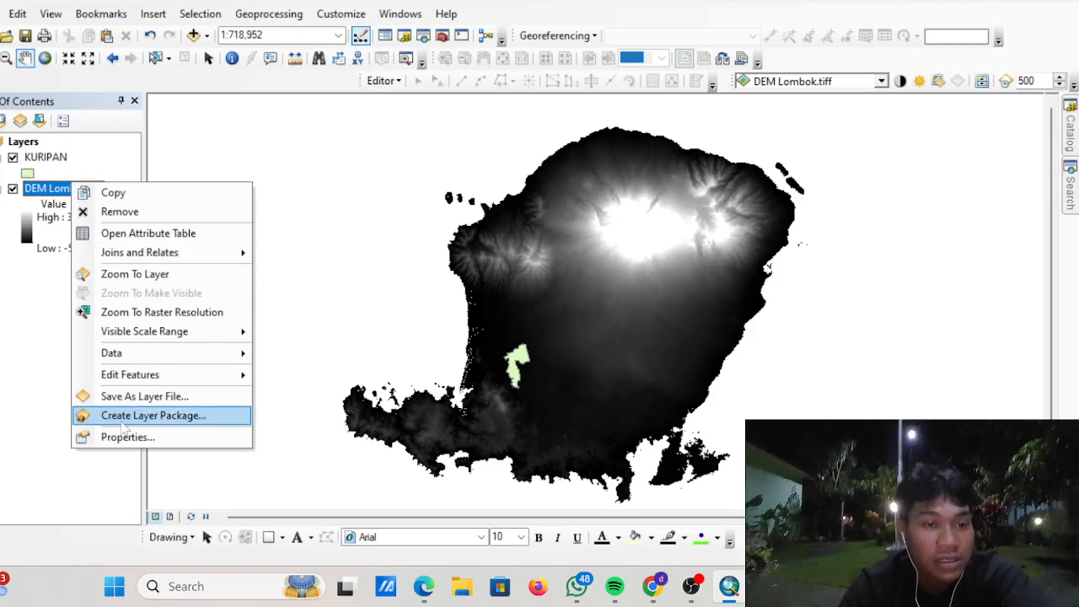
left_click(125, 437)
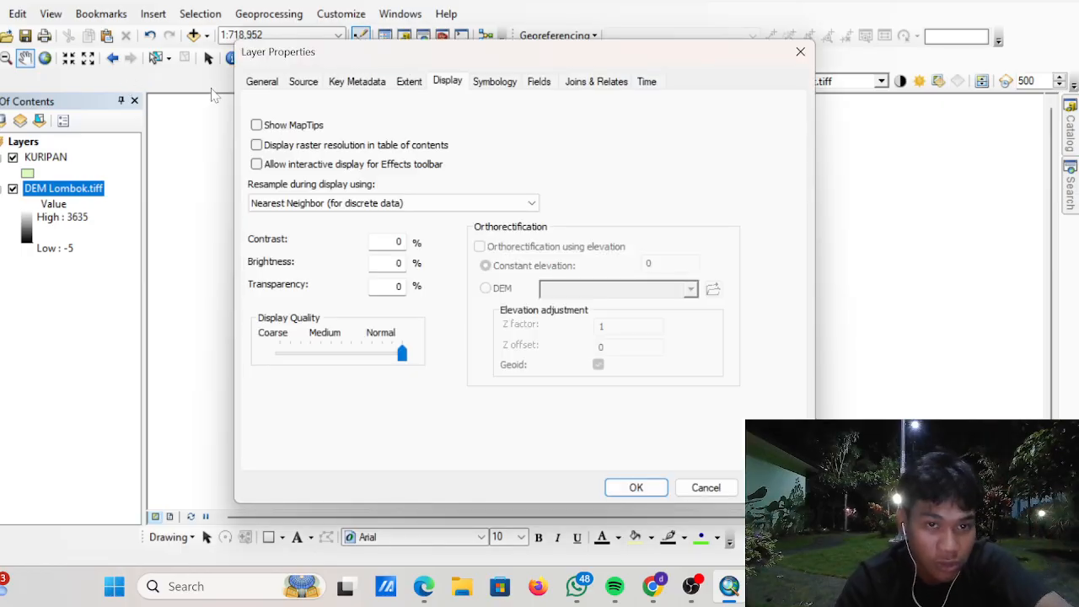
left_click(316, 83)
scroll(426, 192, "down", 3)
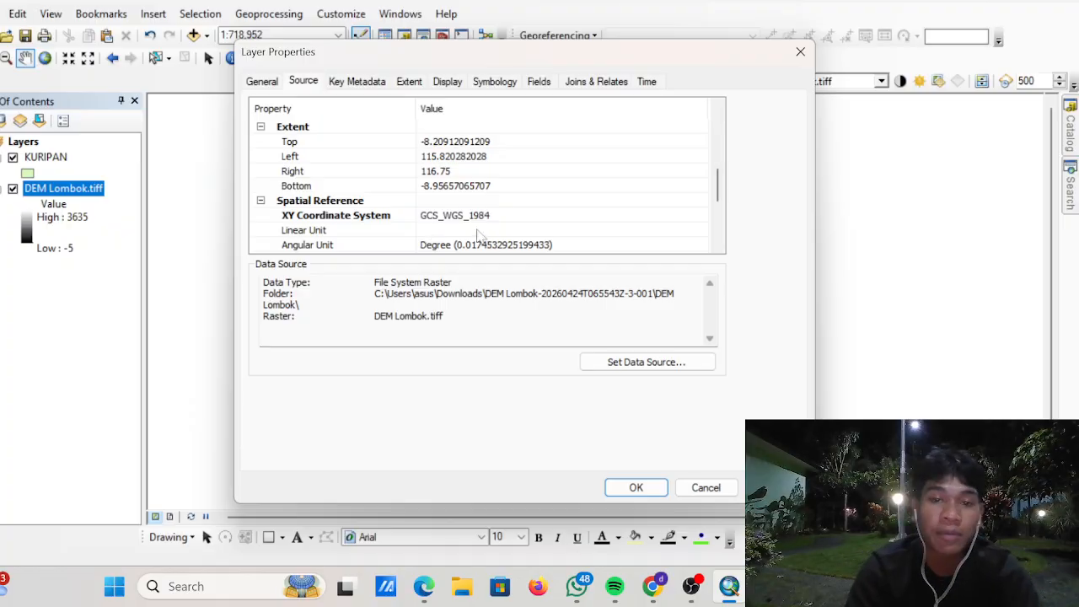
- Open the Project Raster tool from the Data Management projections tools and set DEM Lombok.tiff as its input raster
left_click(633, 487)
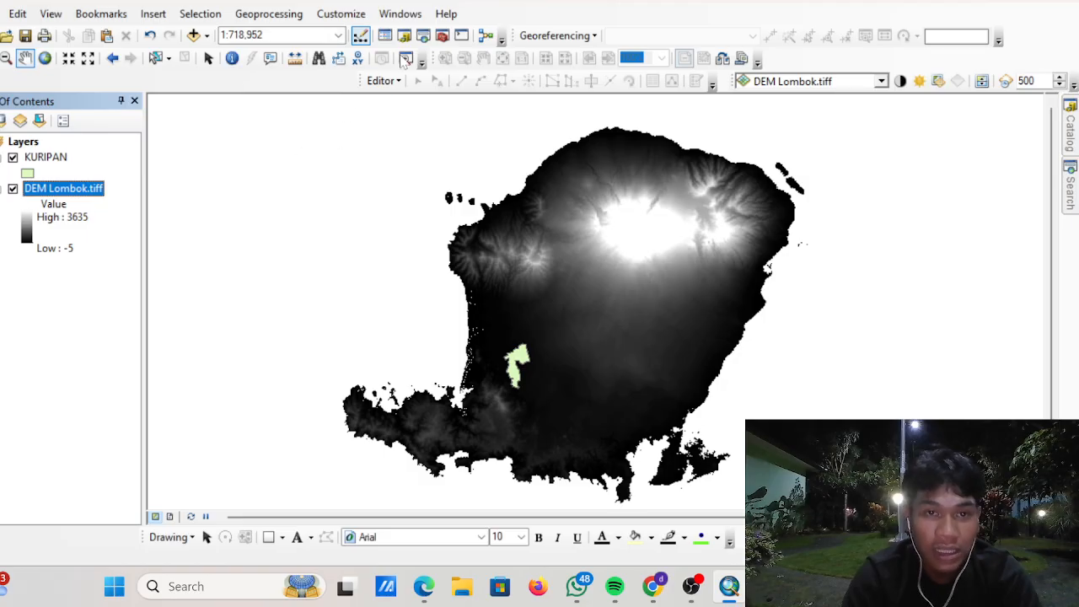
left_click(442, 35)
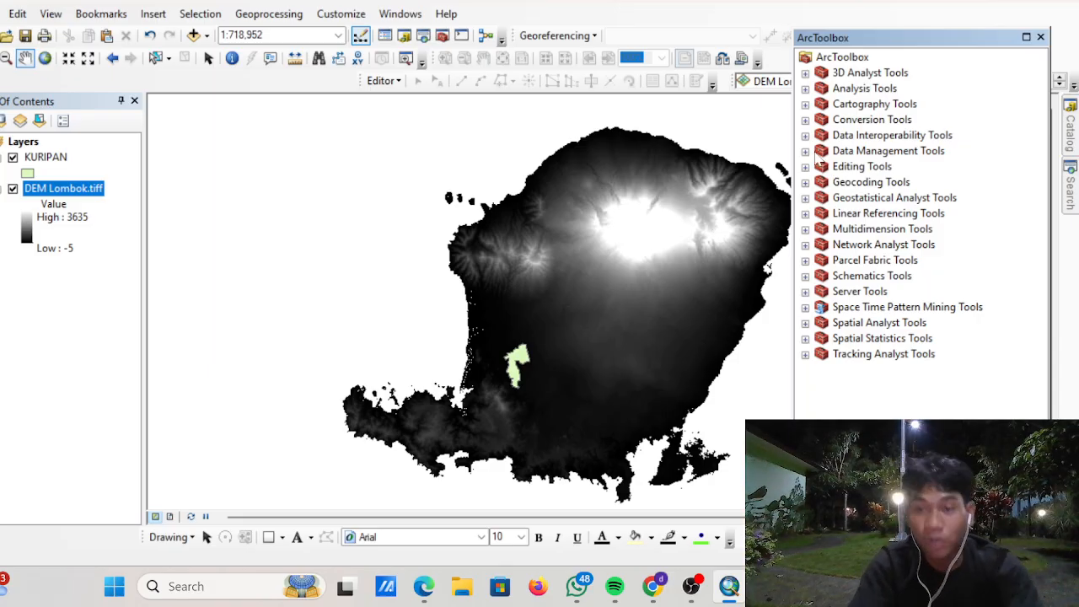
left_click(805, 151)
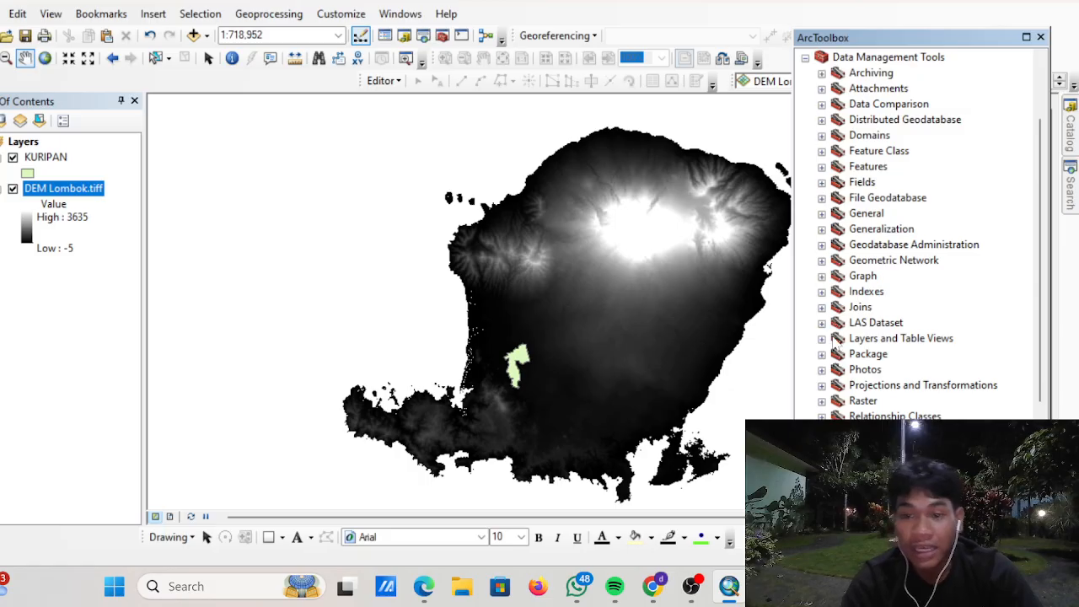
left_click(822, 386)
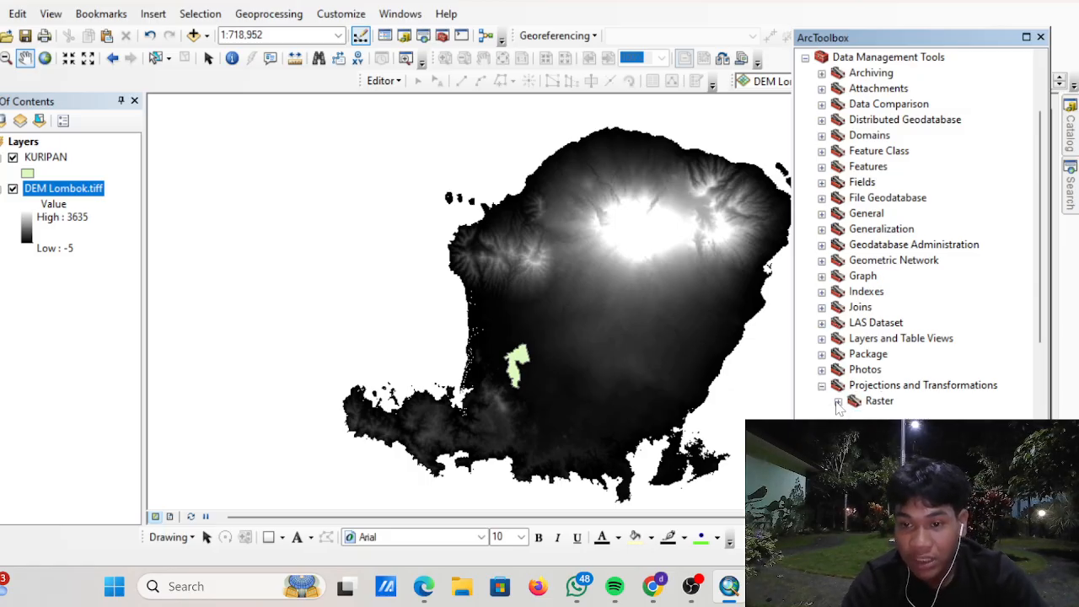
left_click(838, 402)
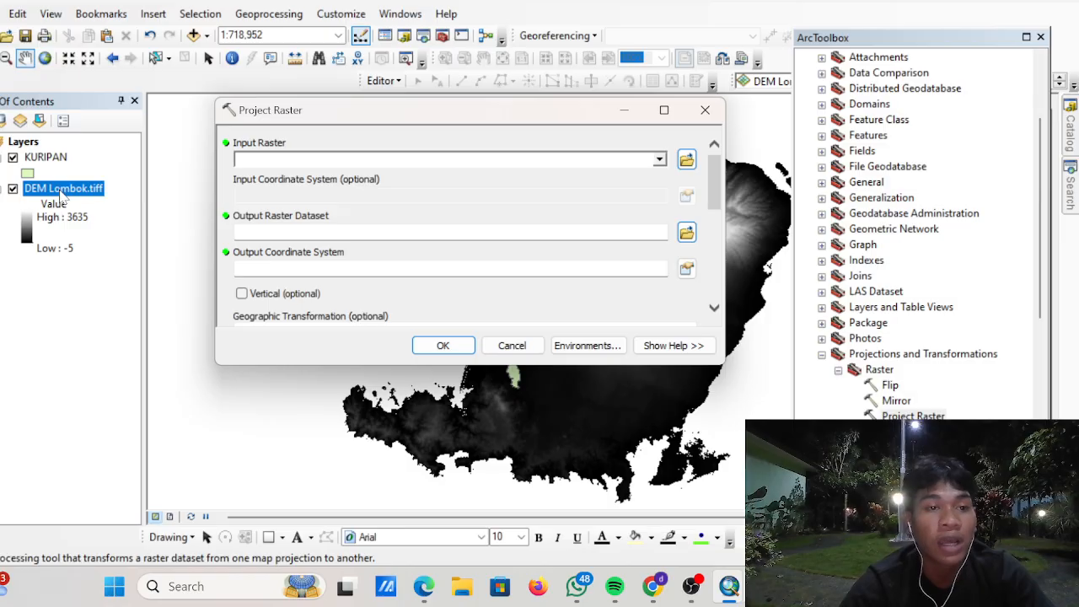
left_click_drag(62, 196, 229, 163)
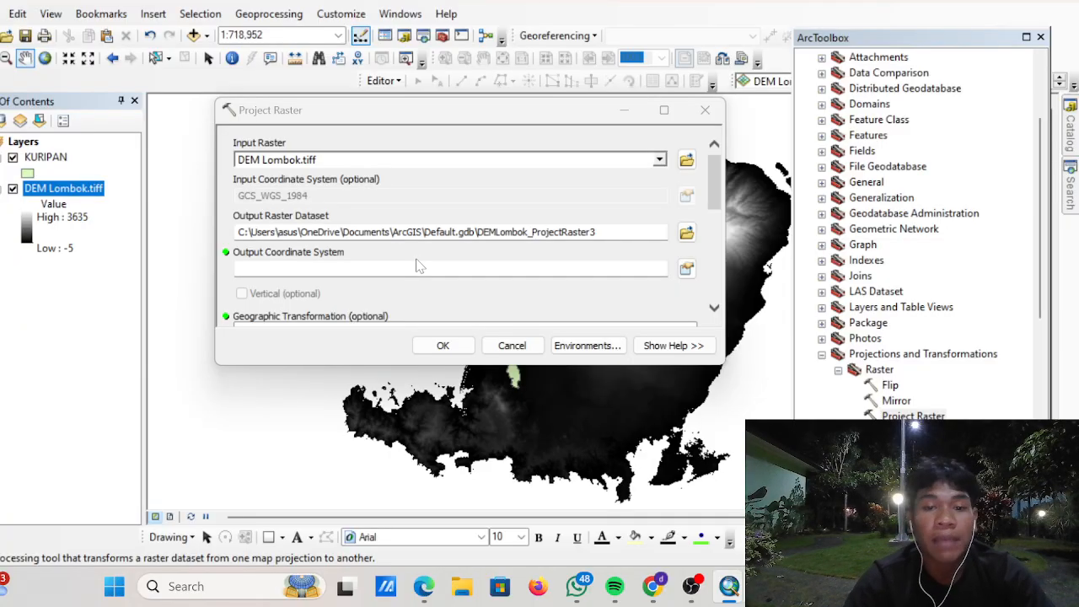
- Set the output coordinate system to WGS 1984 UTM Zone 50S and run the raster projection
left_click(684, 271)
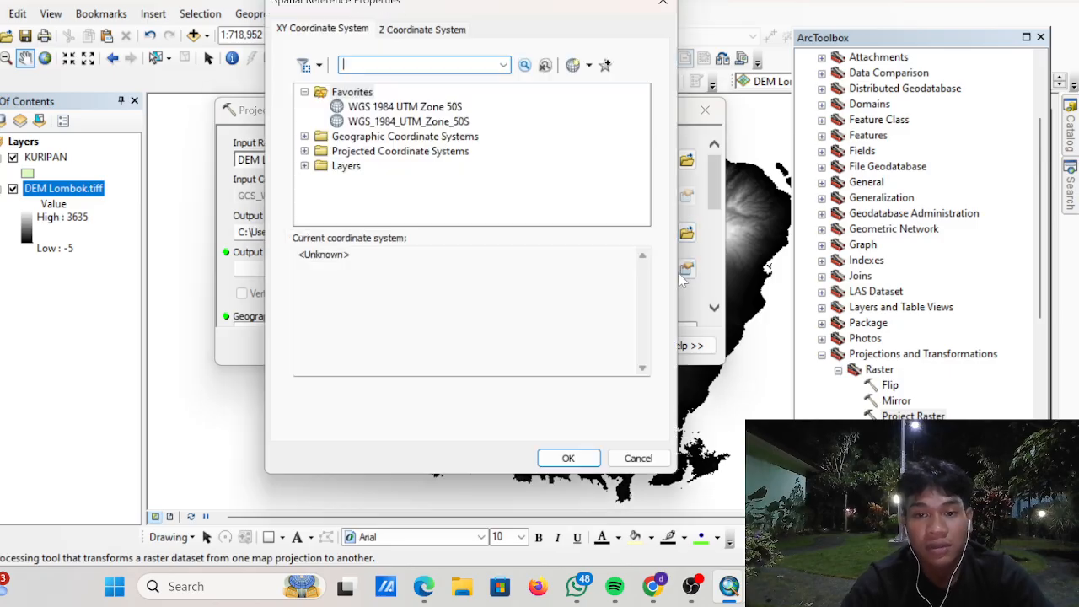
left_click(374, 107)
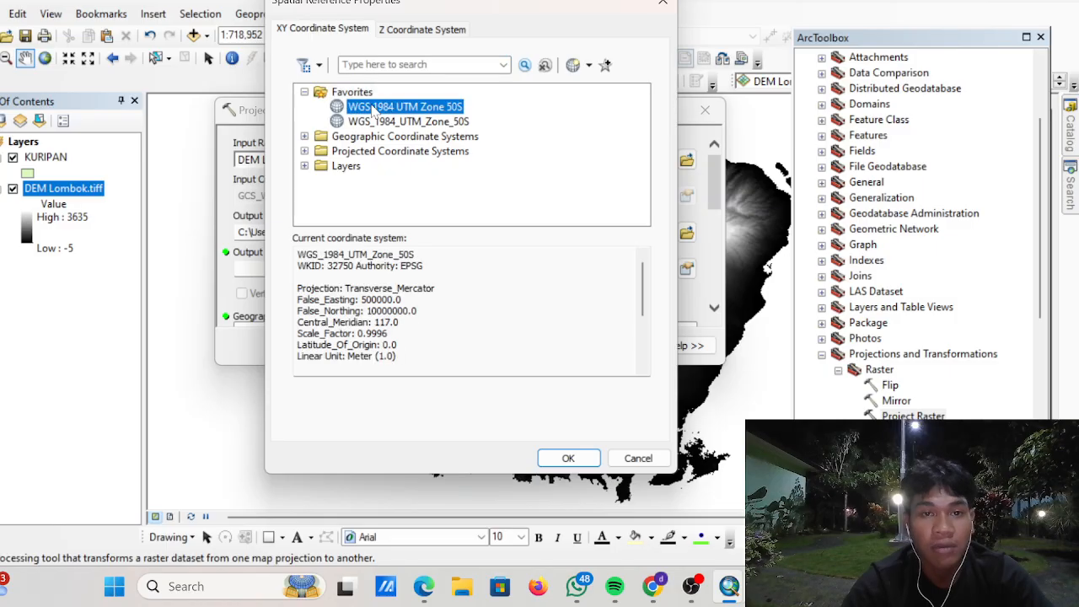
left_click(568, 458)
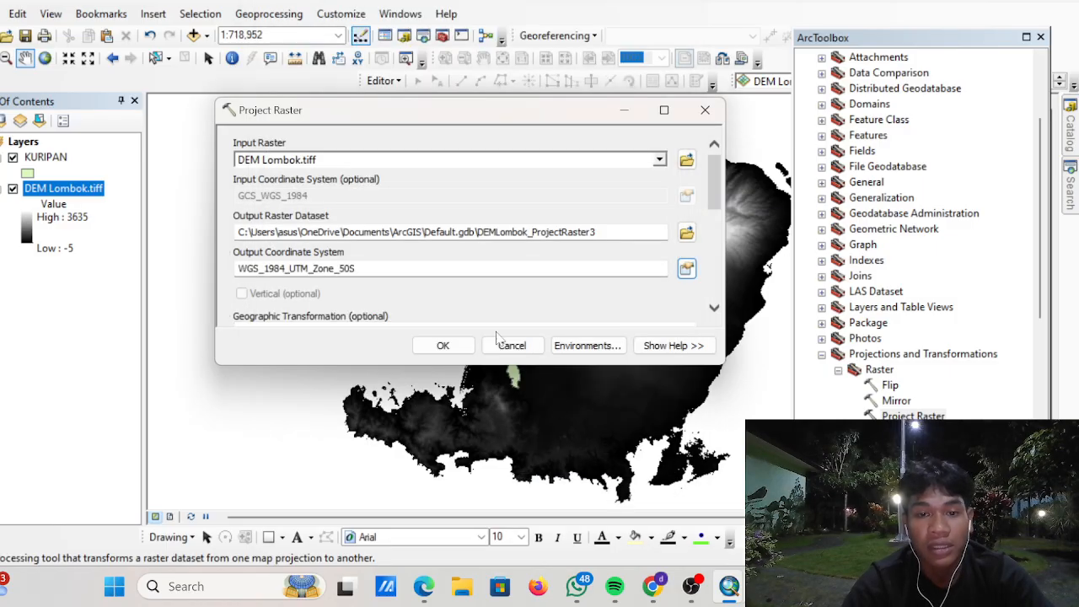
scroll(424, 312, "down", 3)
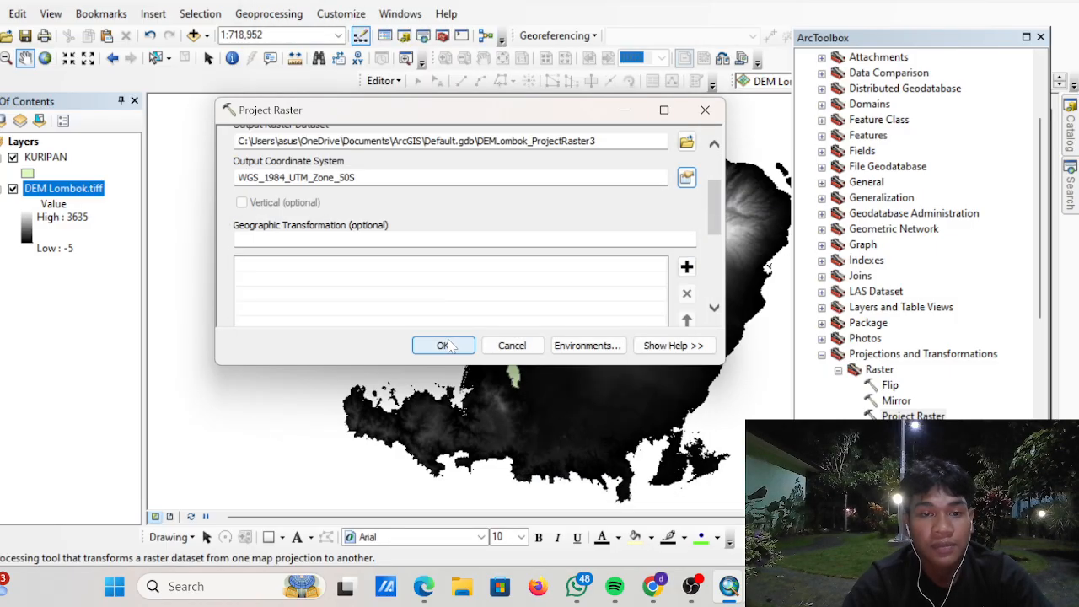
left_click(443, 346)
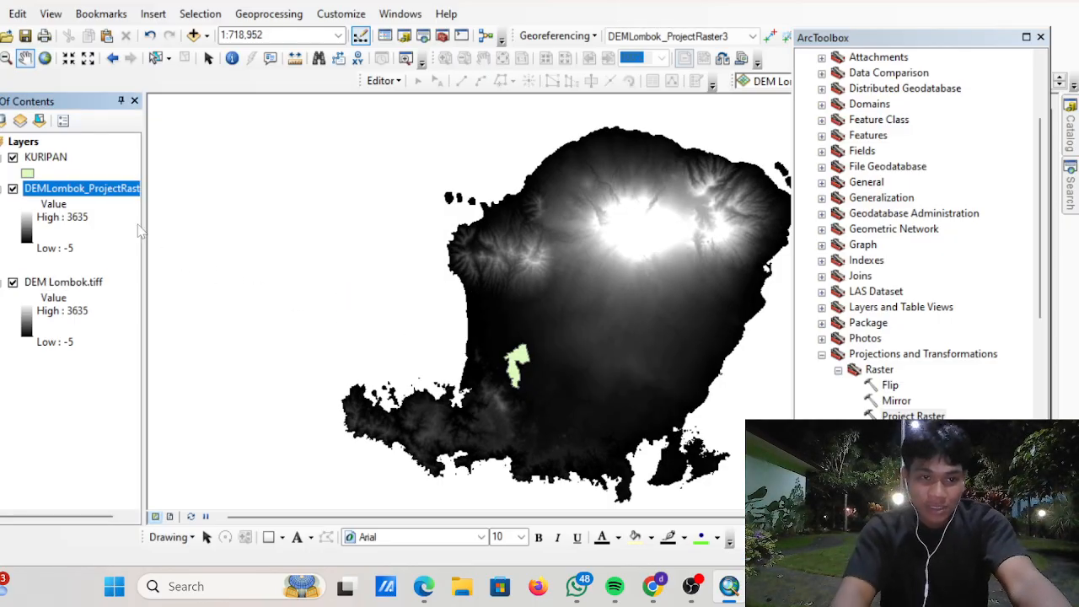
- Examine the projected DEM layer's extent and spatial reference in its source properties, and close them
right_click(89, 193)
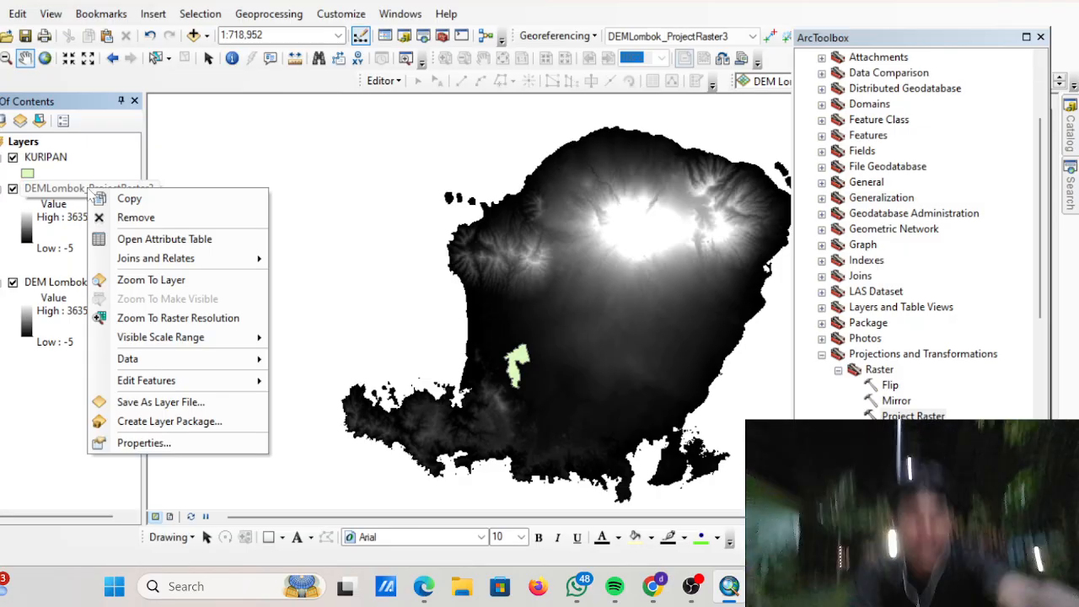
left_click(144, 443)
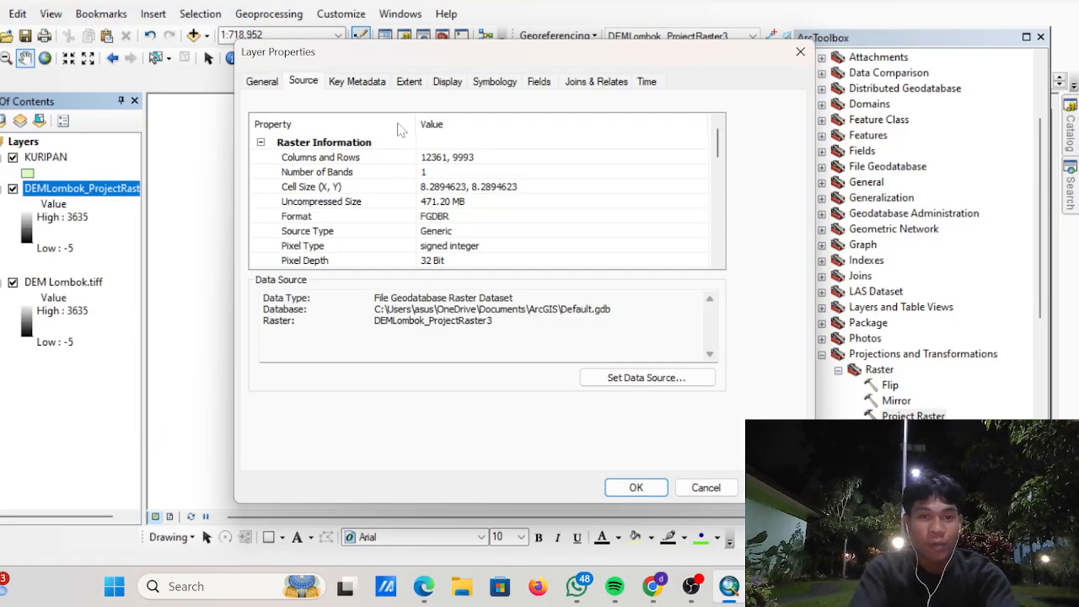
scroll(424, 166, "down", 5)
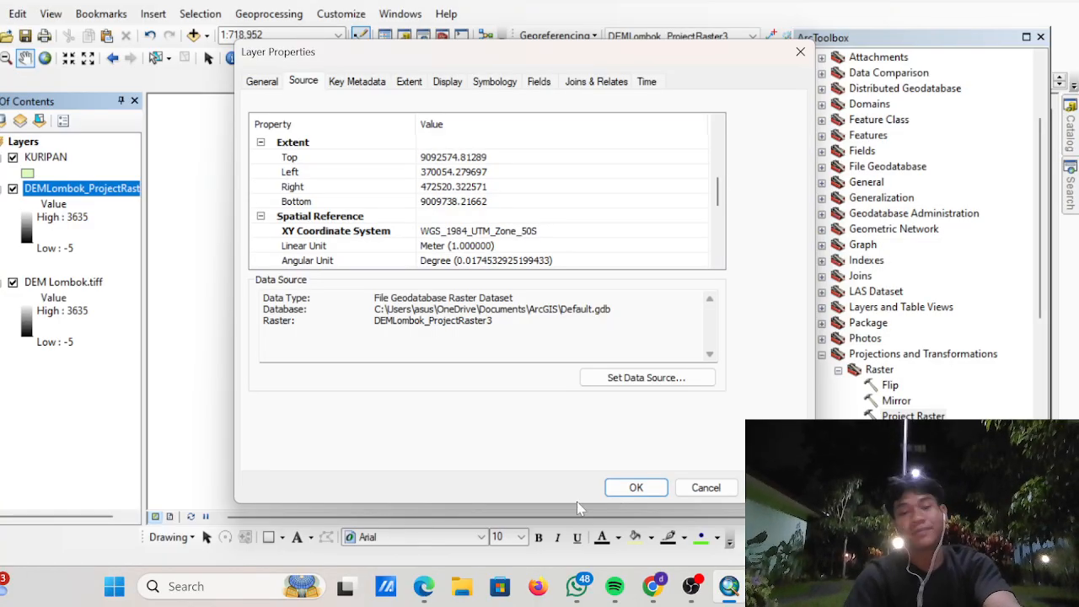
left_click(636, 491)
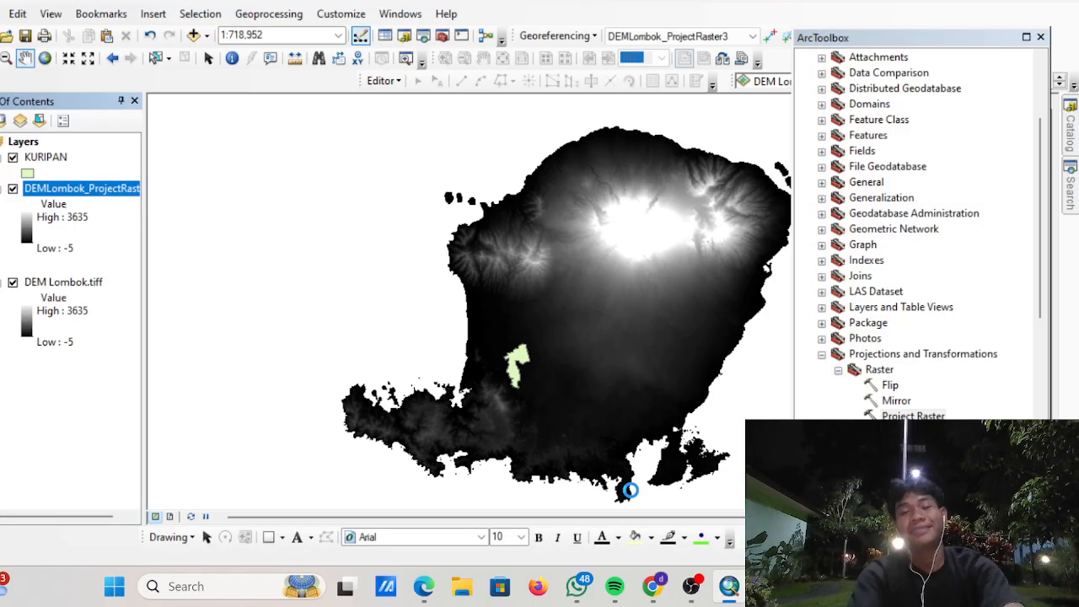
- Hide the original DEM Lombok.tiff layer and zoom the map to the Kuripan polygon
left_click(13, 284)
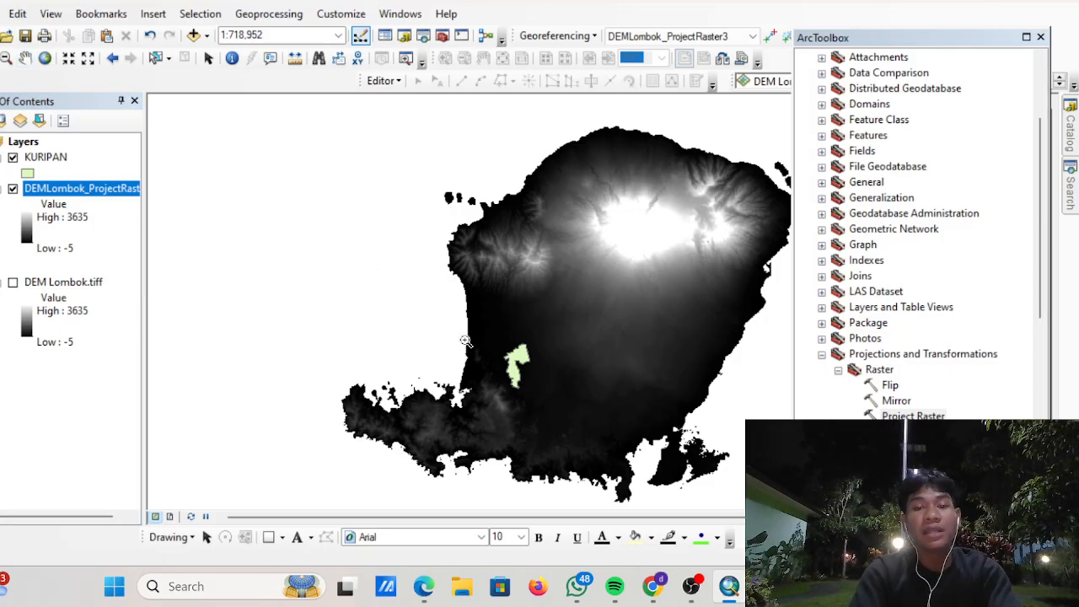
left_click_drag(491, 342, 540, 391)
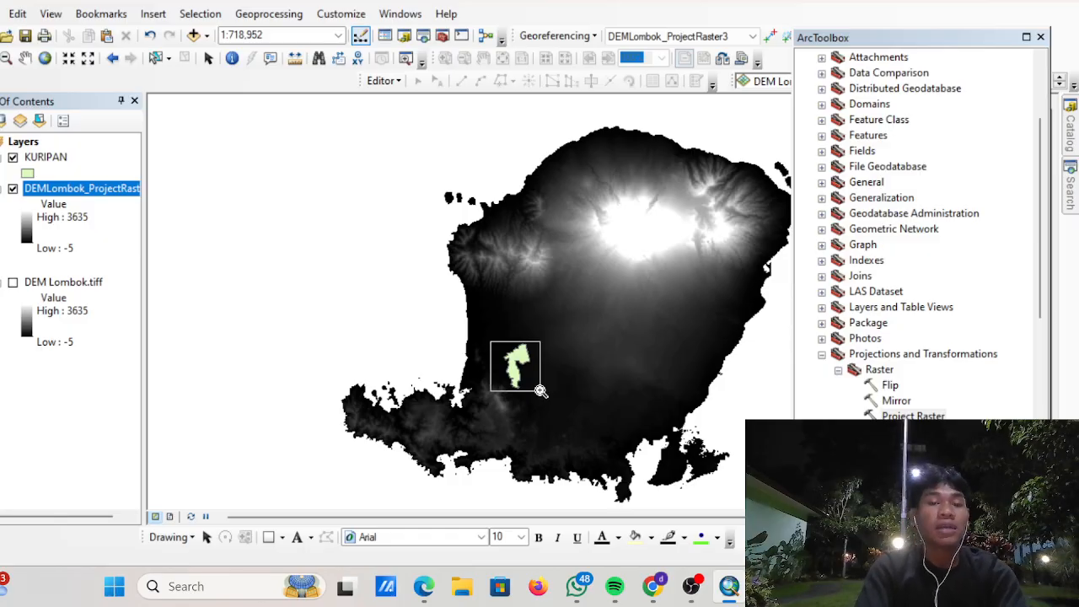
left_click_drag(540, 391, 541, 392)
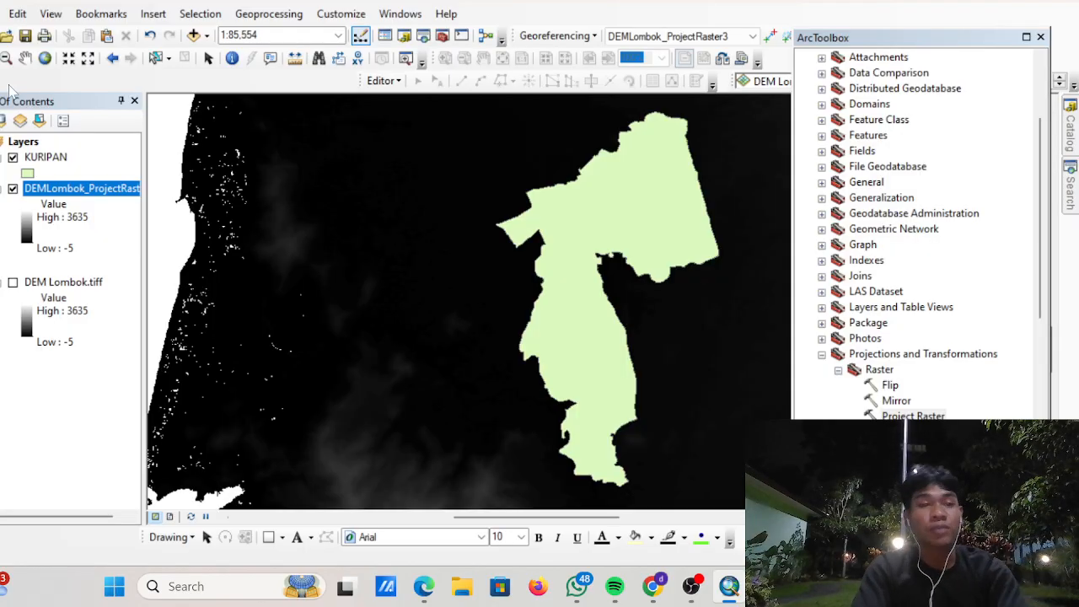
left_click(25, 57)
left_click_drag(460, 300, 446, 297)
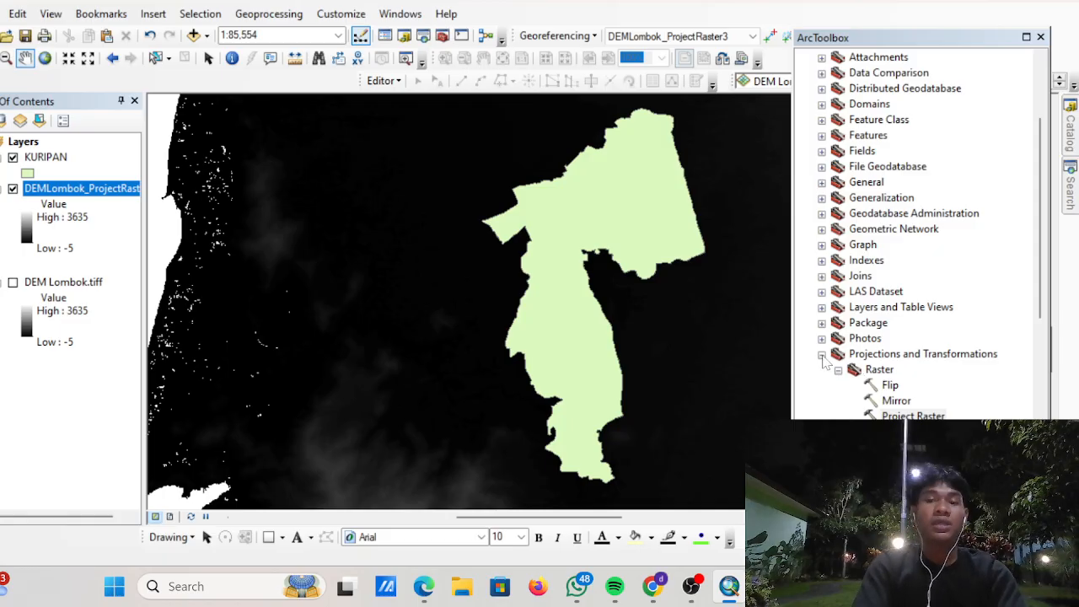
- Open the Raster Processing Clip tool with DEMLombok_ProjectRaster3 as input raster and KURIPAN as output extent
left_click(823, 355)
left_click(822, 371)
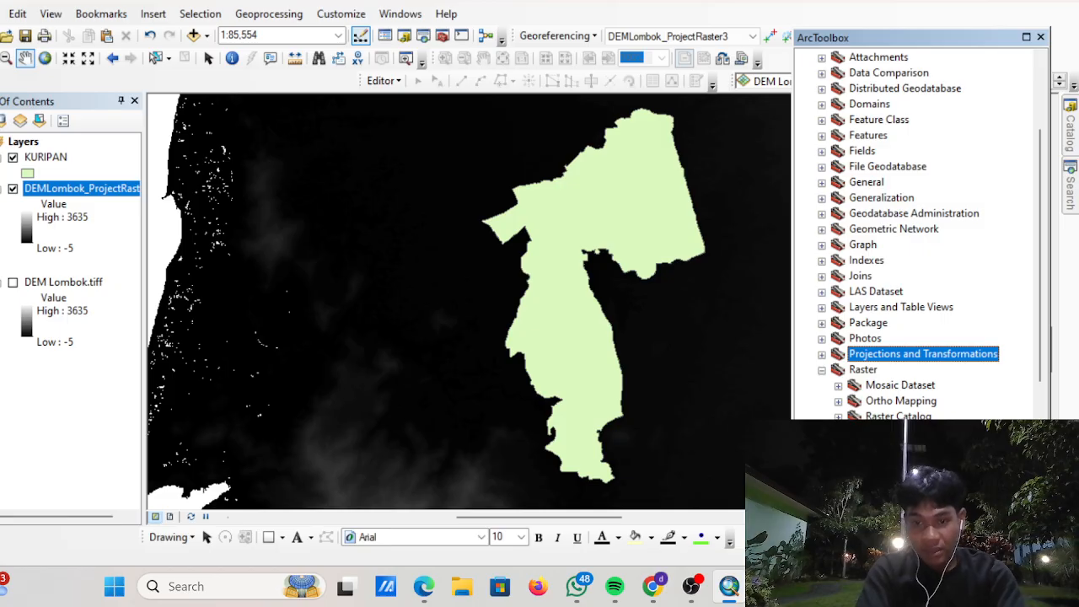
left_click(839, 447)
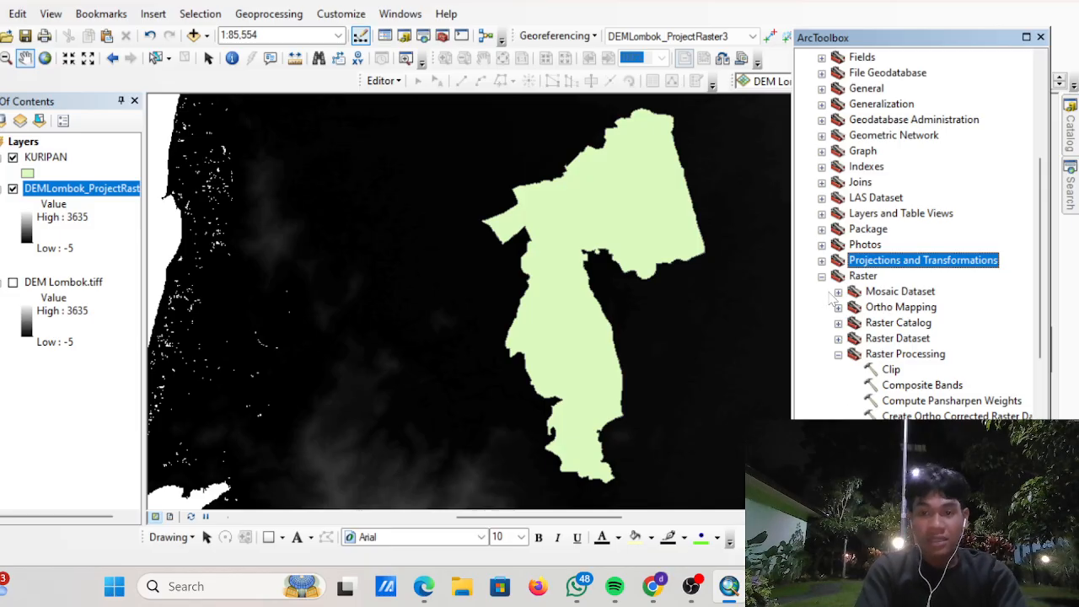
double_click(877, 371)
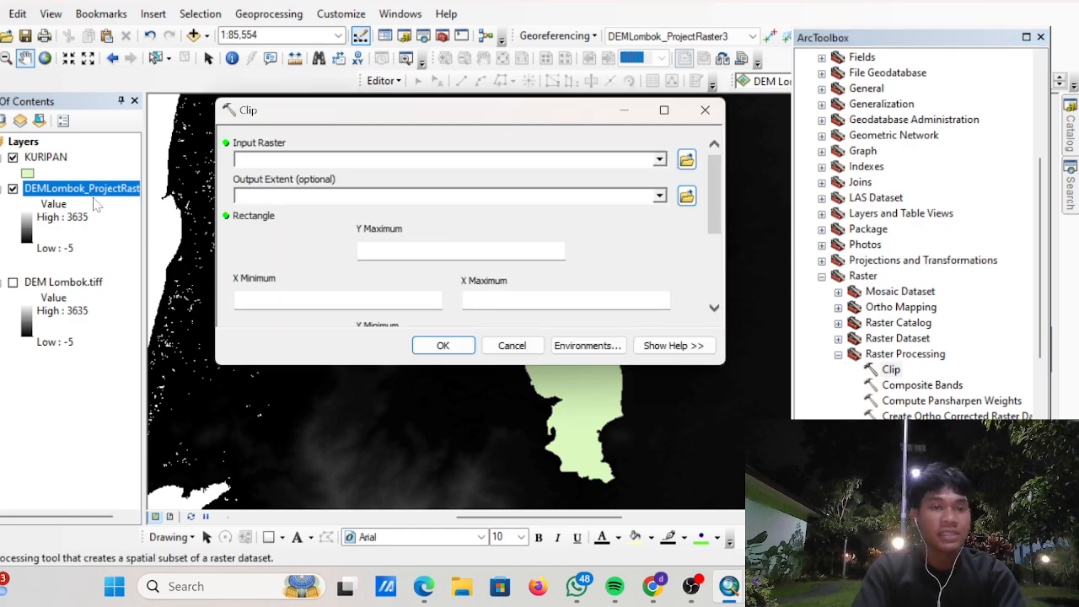
left_click_drag(89, 188, 286, 163)
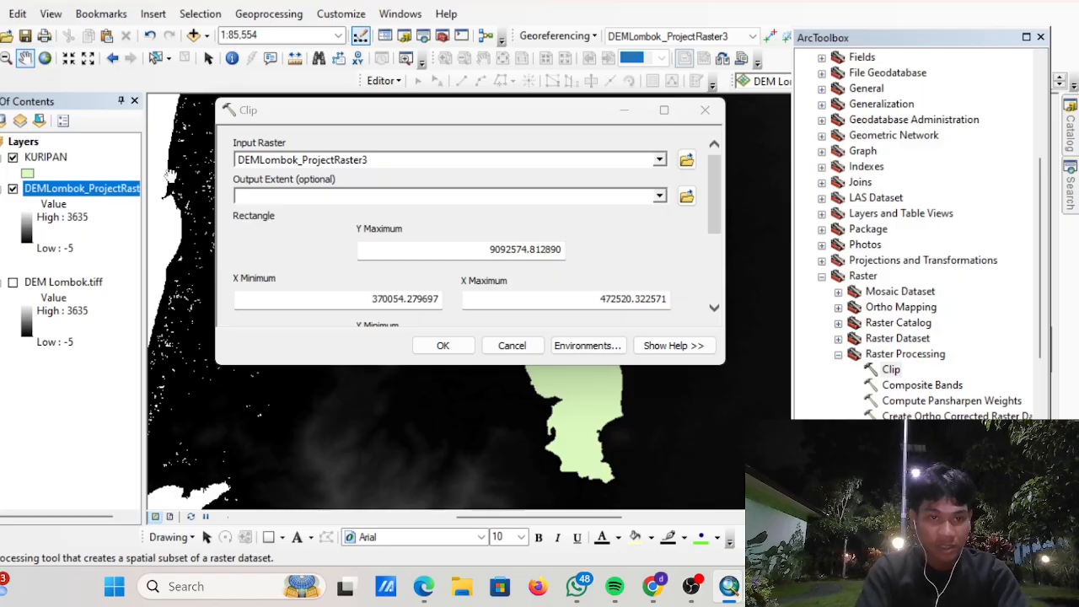
left_click_drag(54, 165, 261, 203)
- Enable the use of input features for clipping geometry and run the clip
scroll(475, 265, "down", 2)
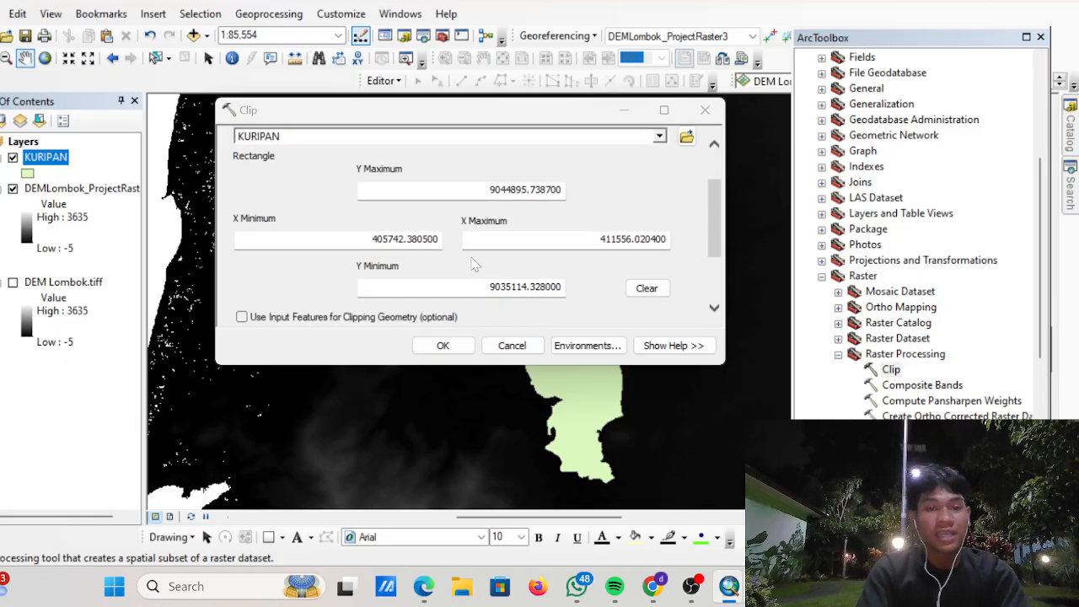
scroll(475, 265, "down", 2)
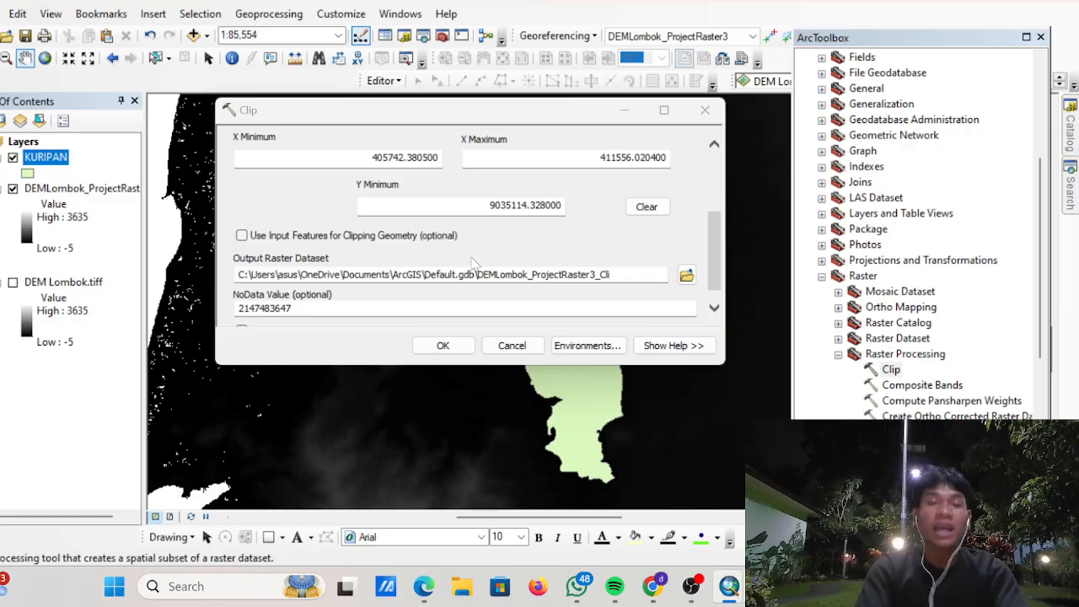
left_click(242, 235)
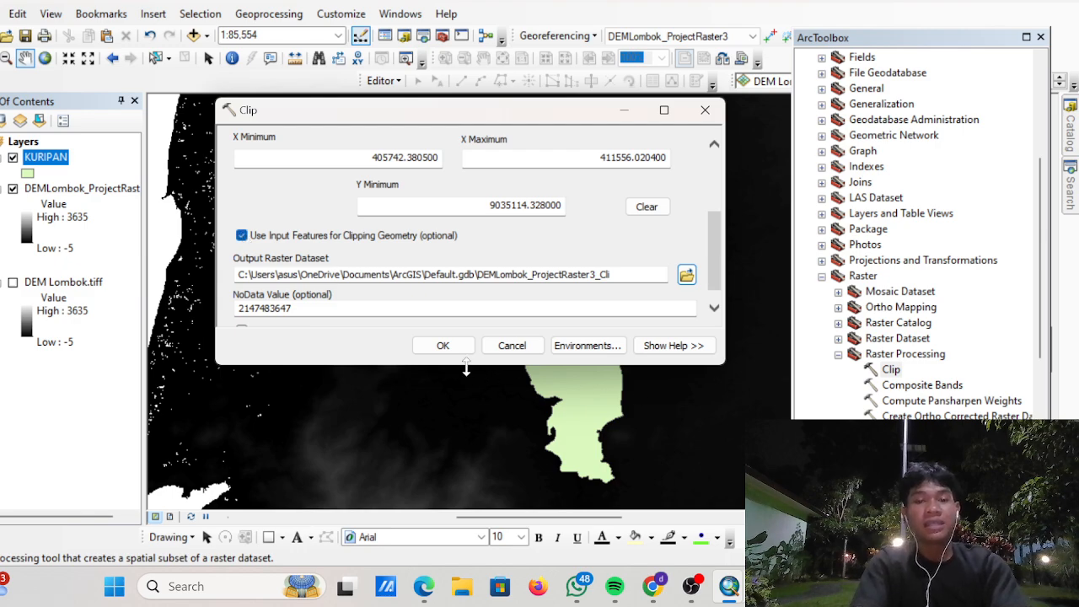
left_click(443, 346)
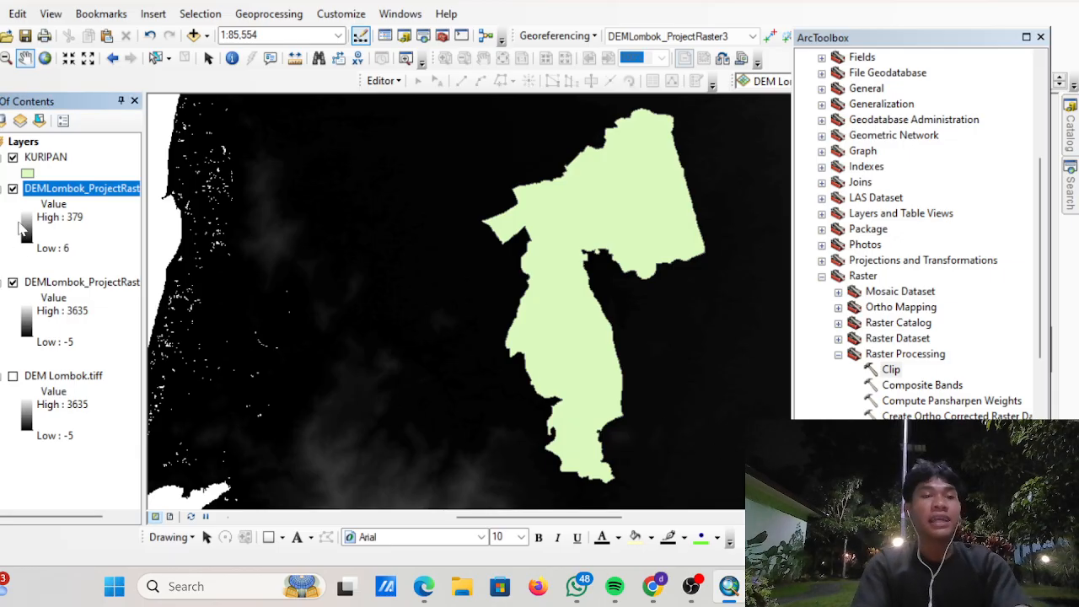
- Hide the unclipped projected DEM and briefly switch off the KURIPAN layer to inspect the clipped DEM beneath it
left_click(13, 283)
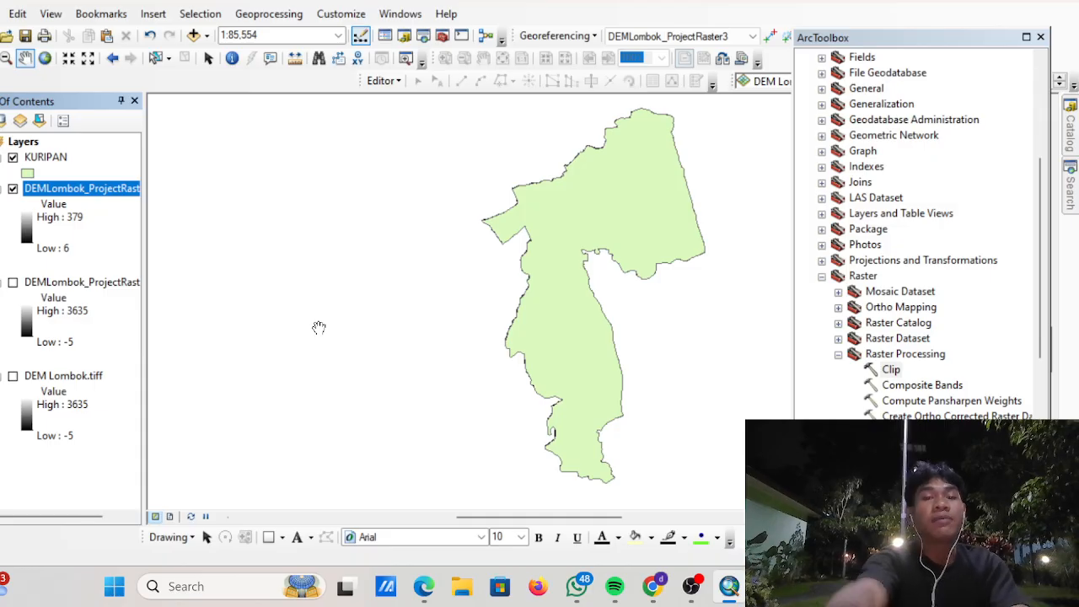
left_click(13, 157)
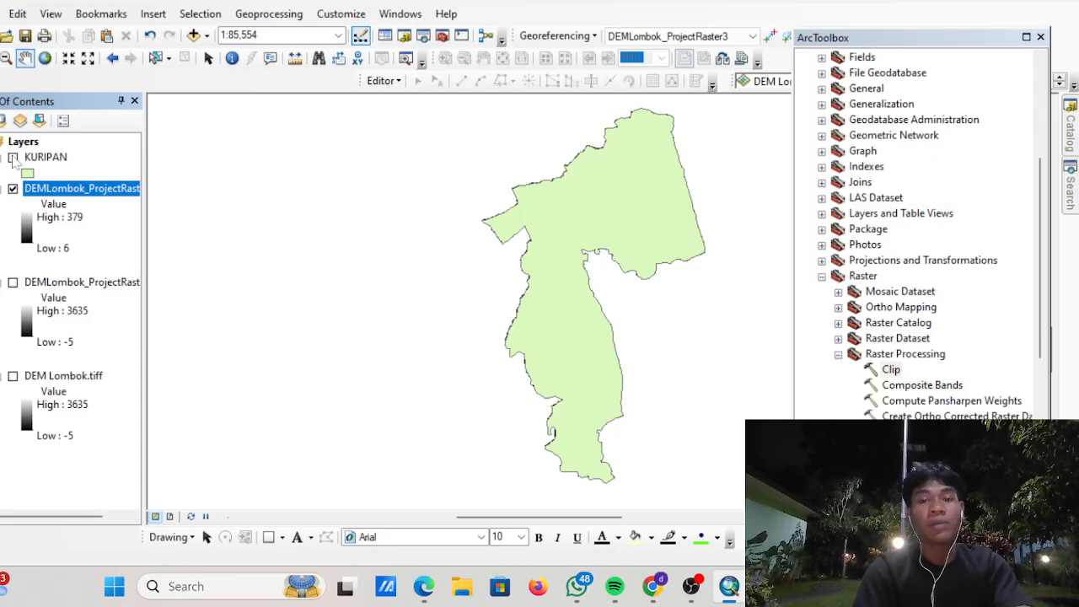
left_click_drag(568, 364, 549, 359)
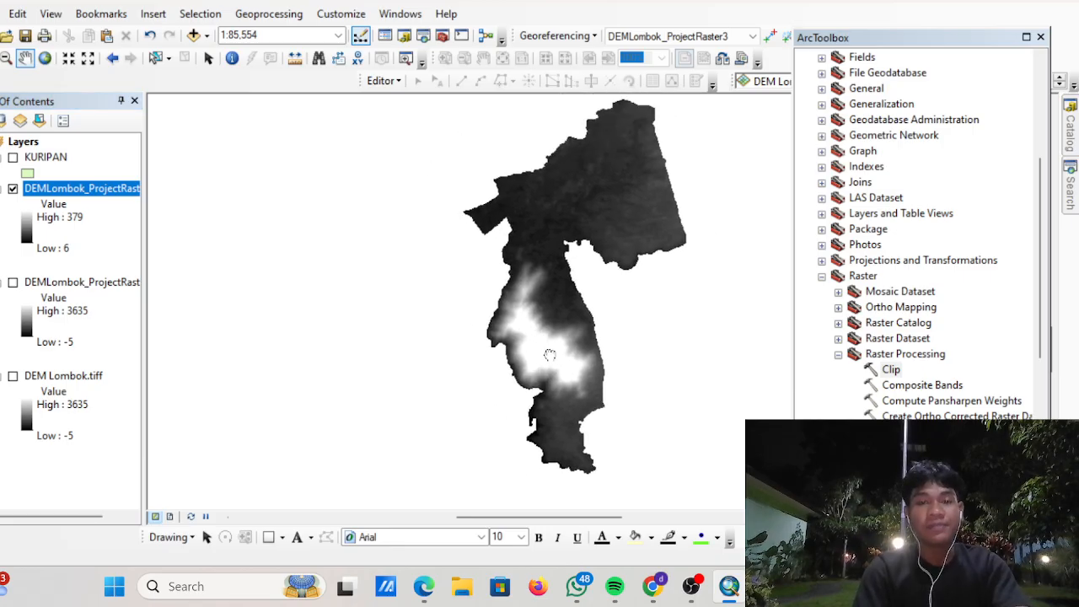
left_click(13, 157)
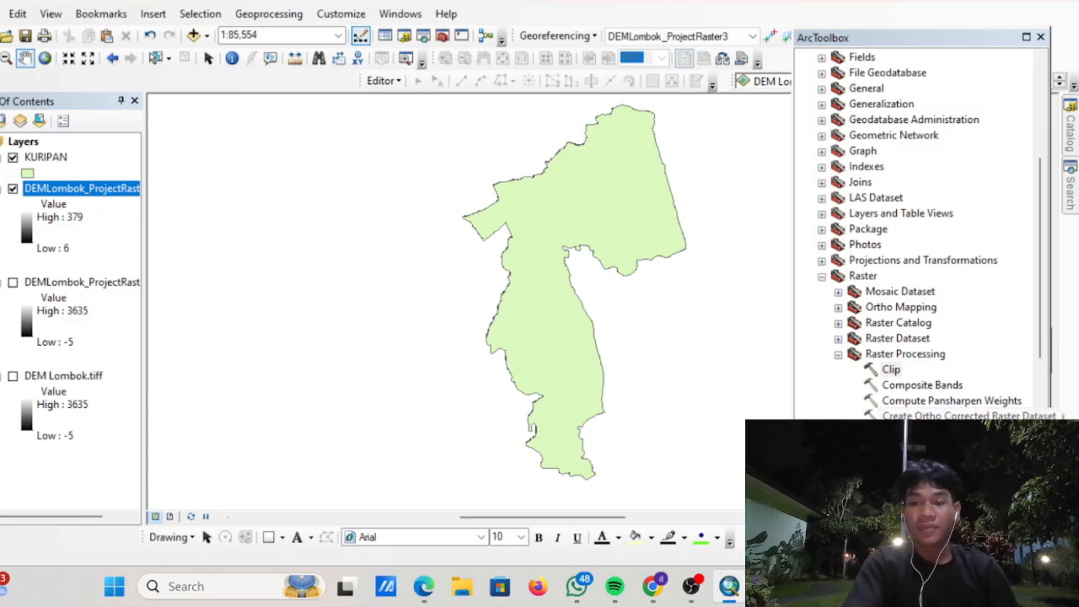
left_click(839, 355)
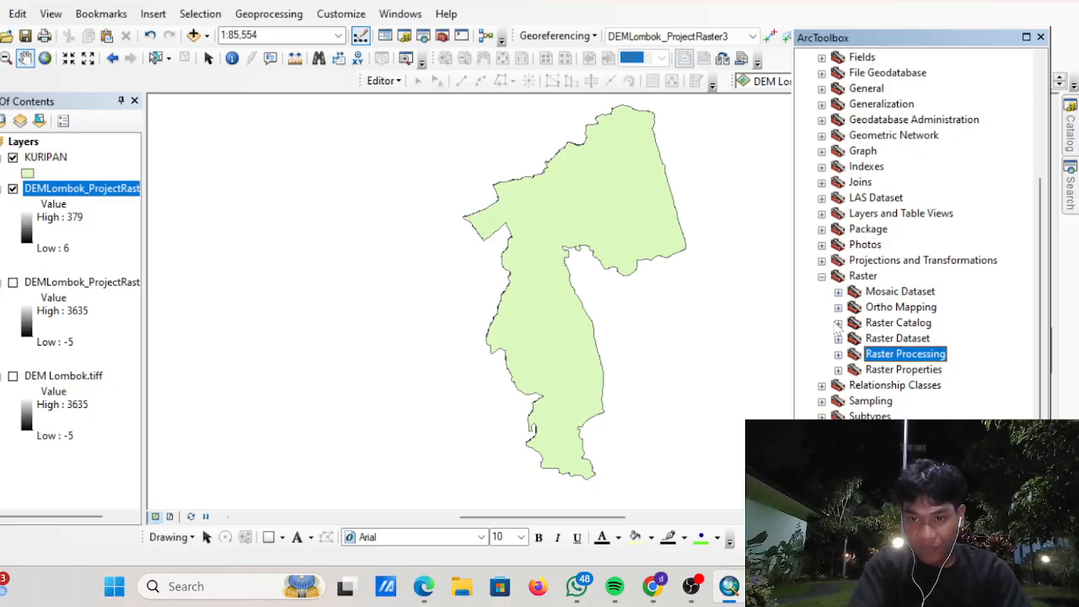
scroll(862, 371, "down", 1)
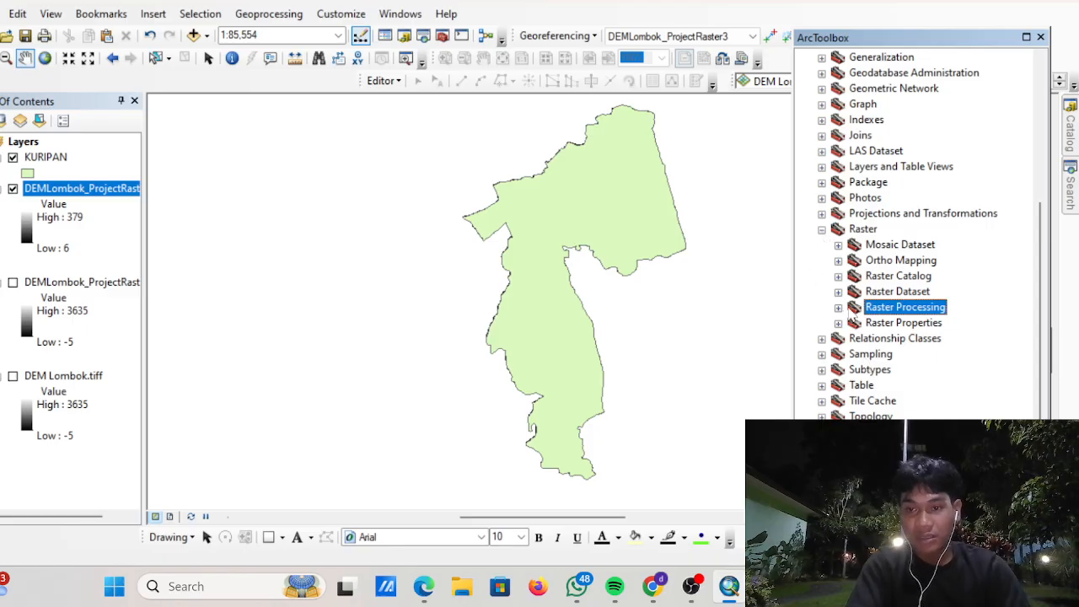
scroll(843, 379, "down", 3)
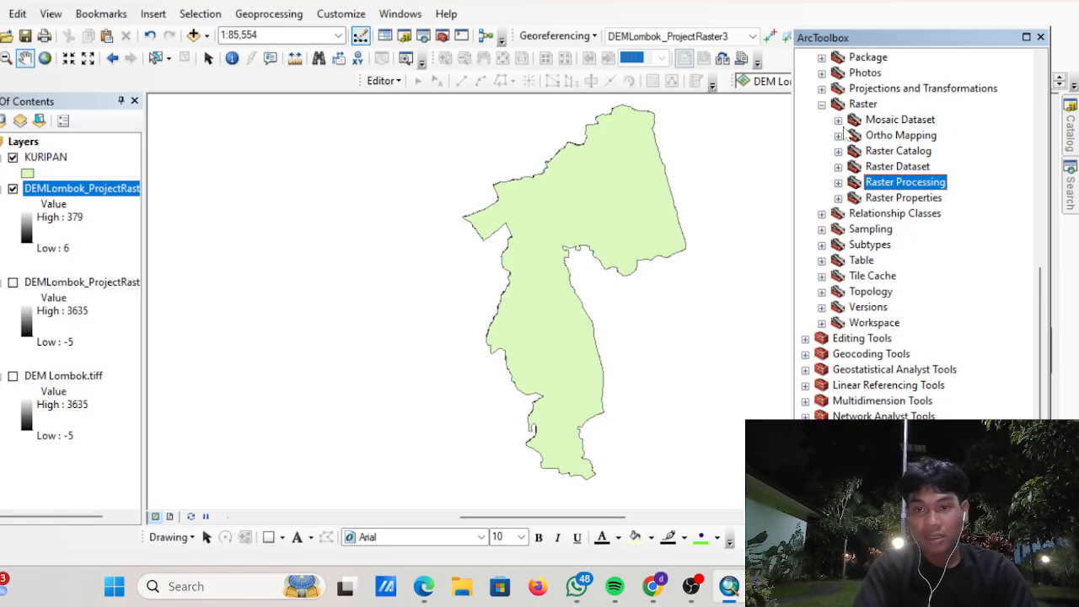
left_click(838, 182)
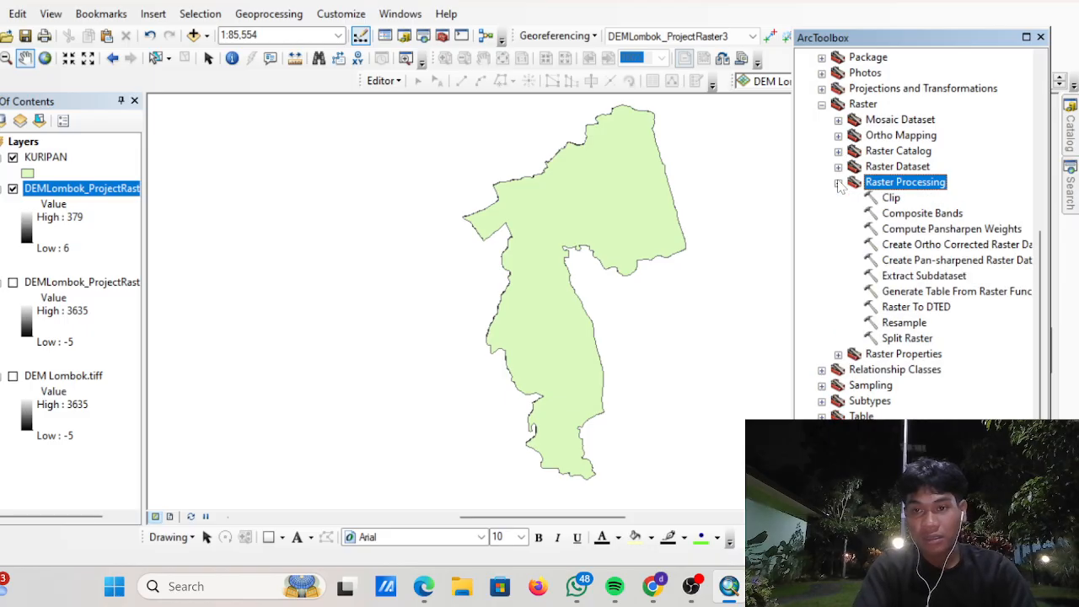
- Look through the Raster and the Projections and Transformations toolsets of the data management tools, collapsing each one after viewing
left_click(838, 182)
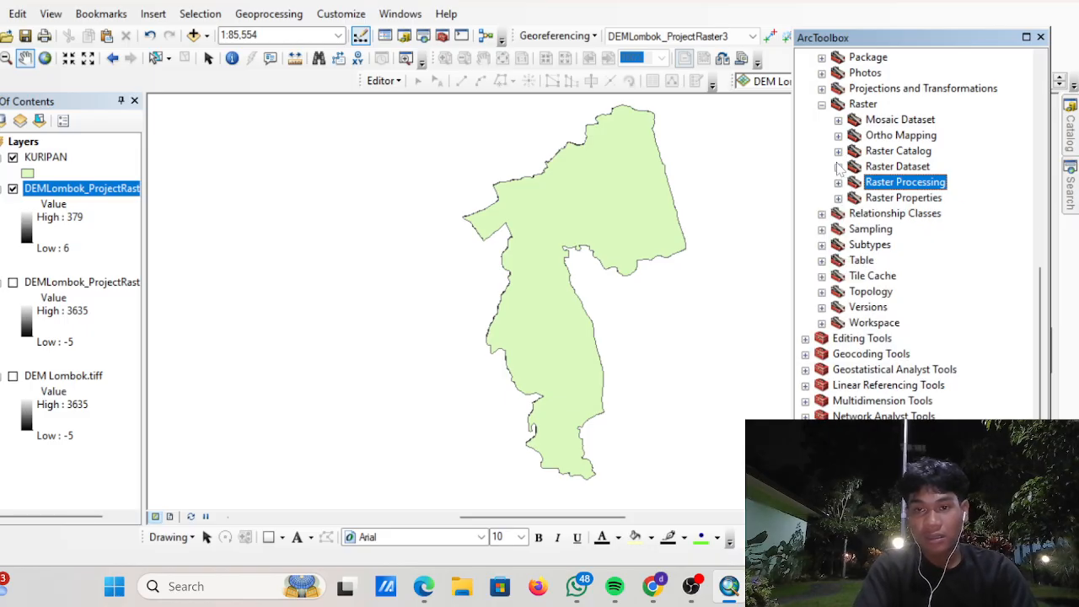
left_click(838, 167)
left_click(838, 167)
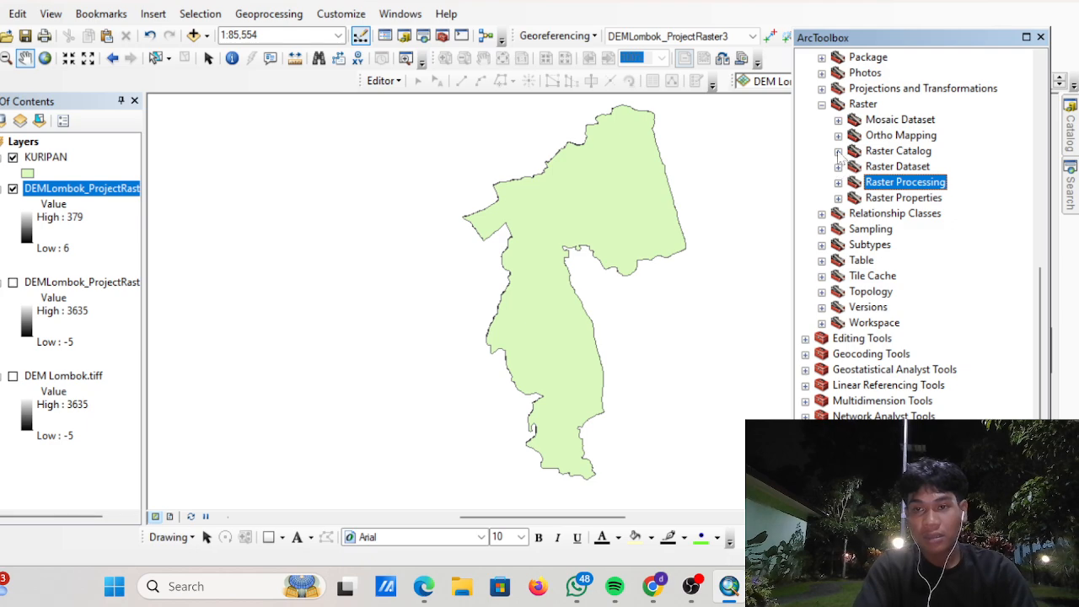
left_click(838, 152)
left_click(838, 152)
left_click(838, 136)
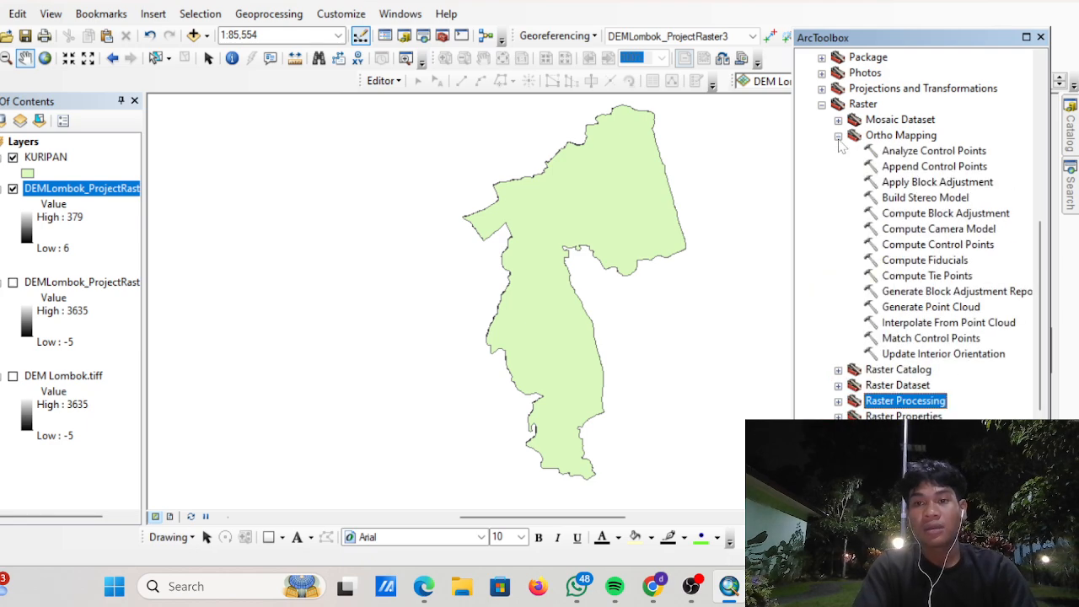
left_click(838, 136)
left_click(838, 120)
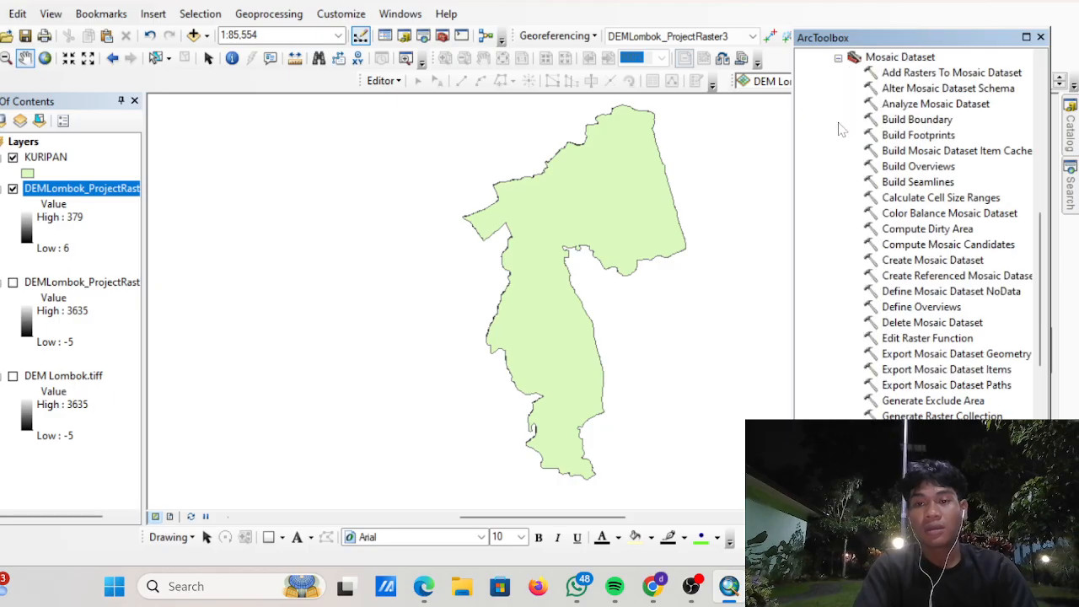
left_click(838, 67)
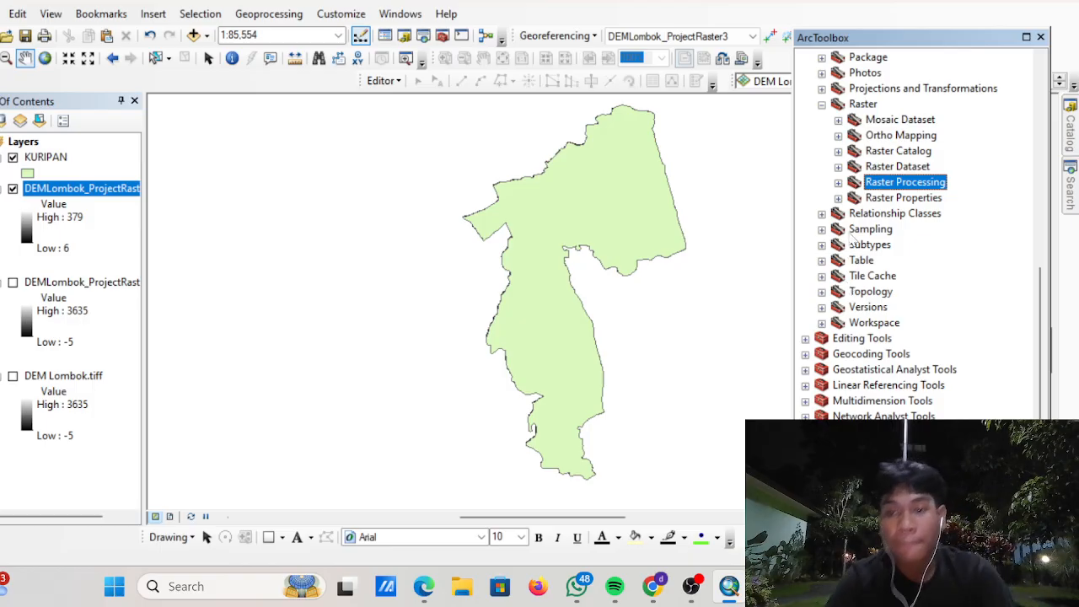
left_click(822, 104)
left_click(822, 182)
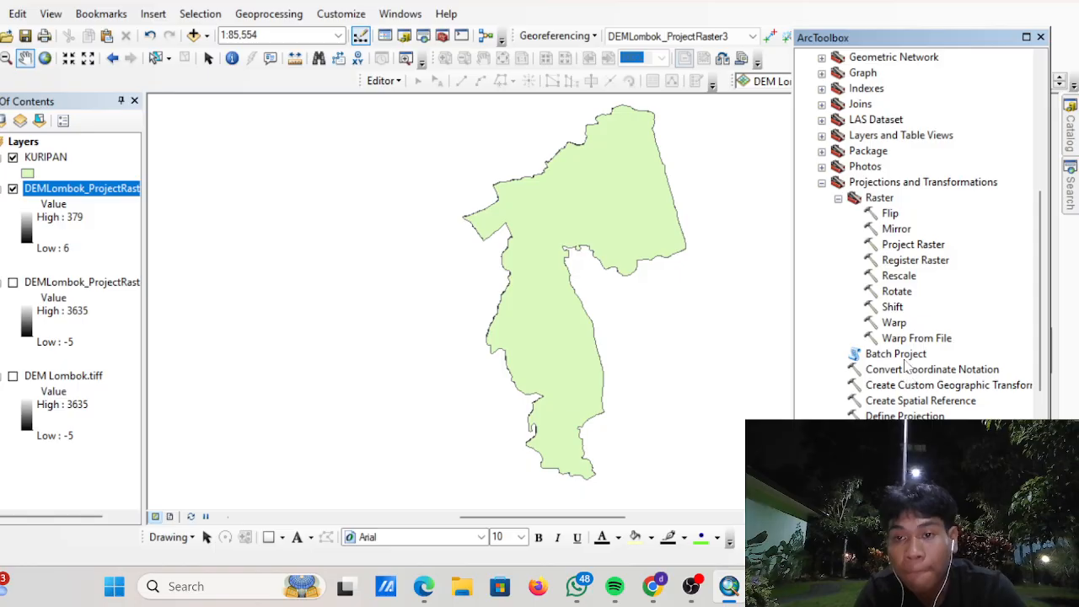
left_click(822, 182)
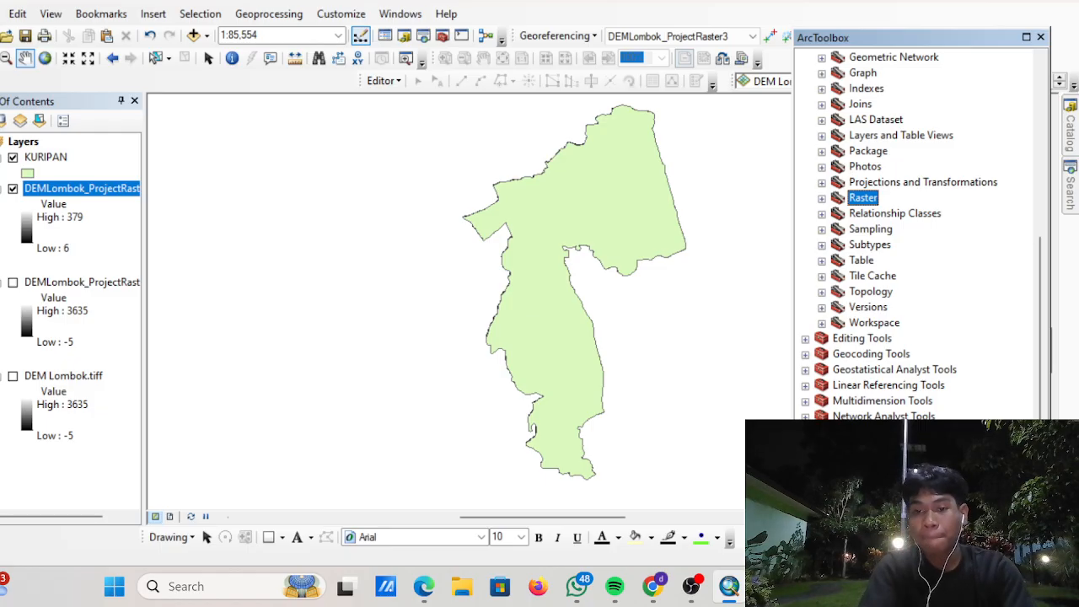
- Look through the Spatial Analyst toolsets, from Conditional and Density down to Surface
scroll(919, 236, "down", 6)
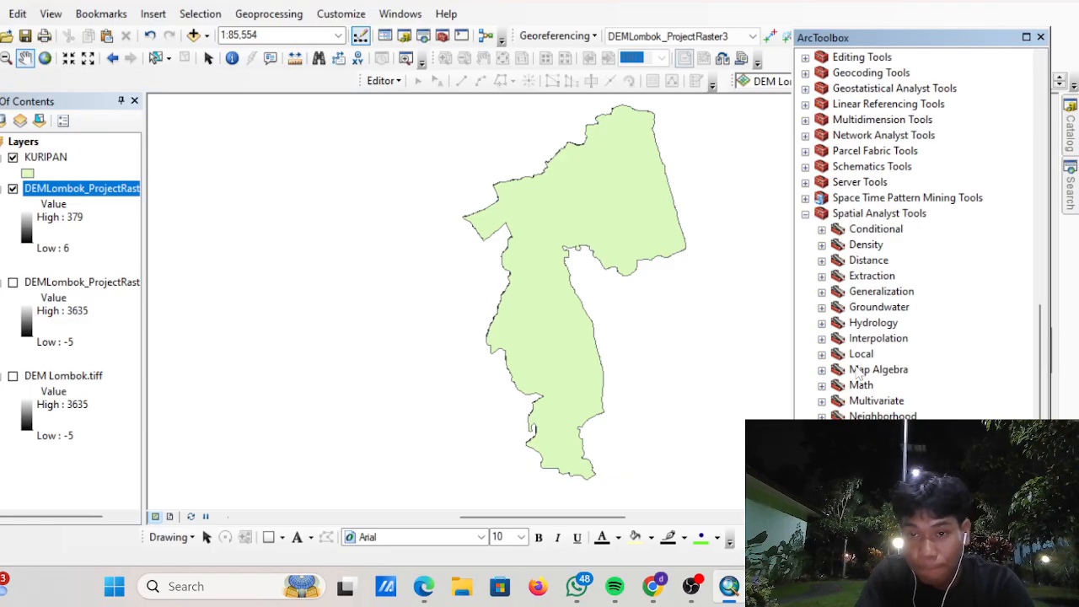
left_click(822, 230)
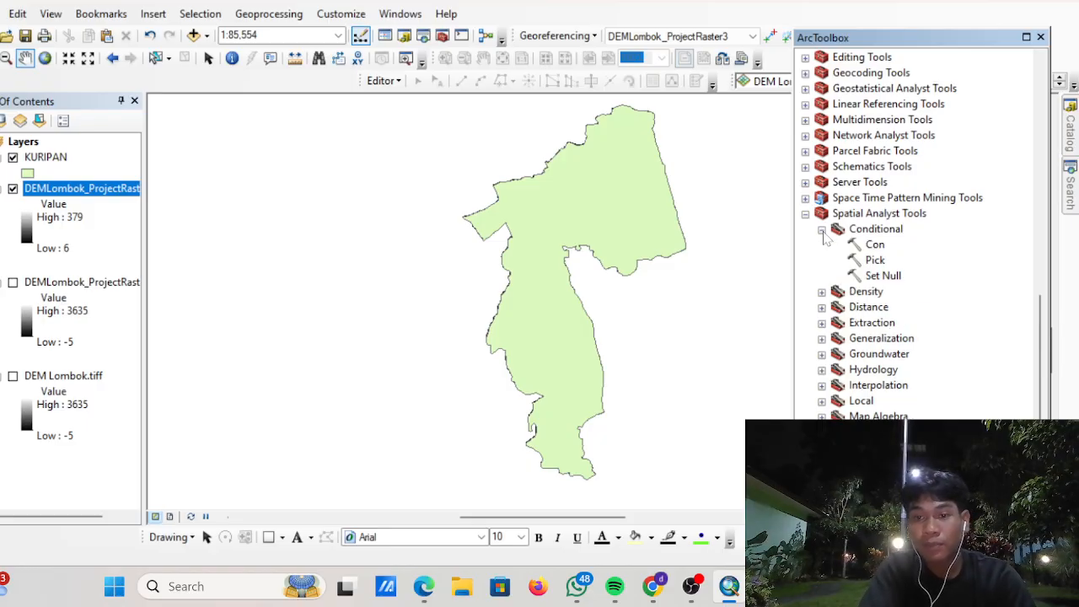
left_click(822, 229)
left_click(822, 245)
left_click(821, 245)
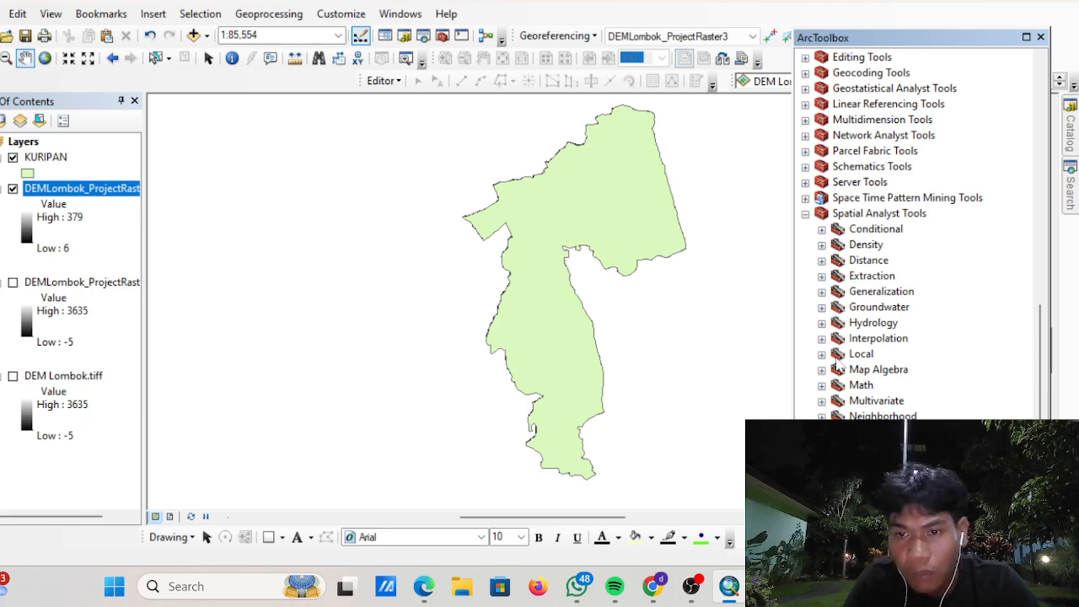
scroll(835, 364, "down", 1)
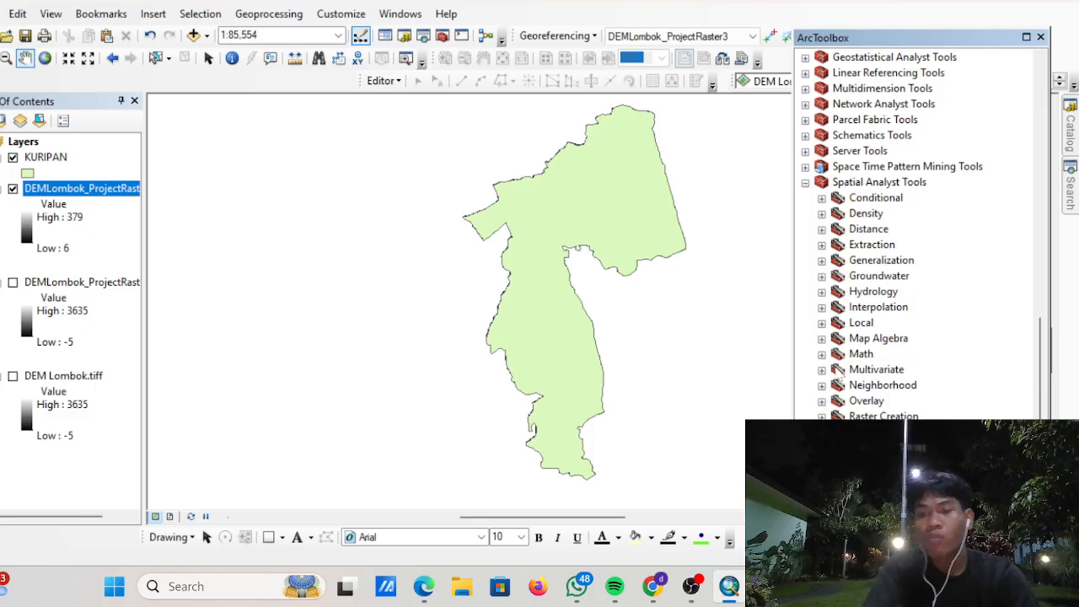
scroll(918, 236, "down", 3)
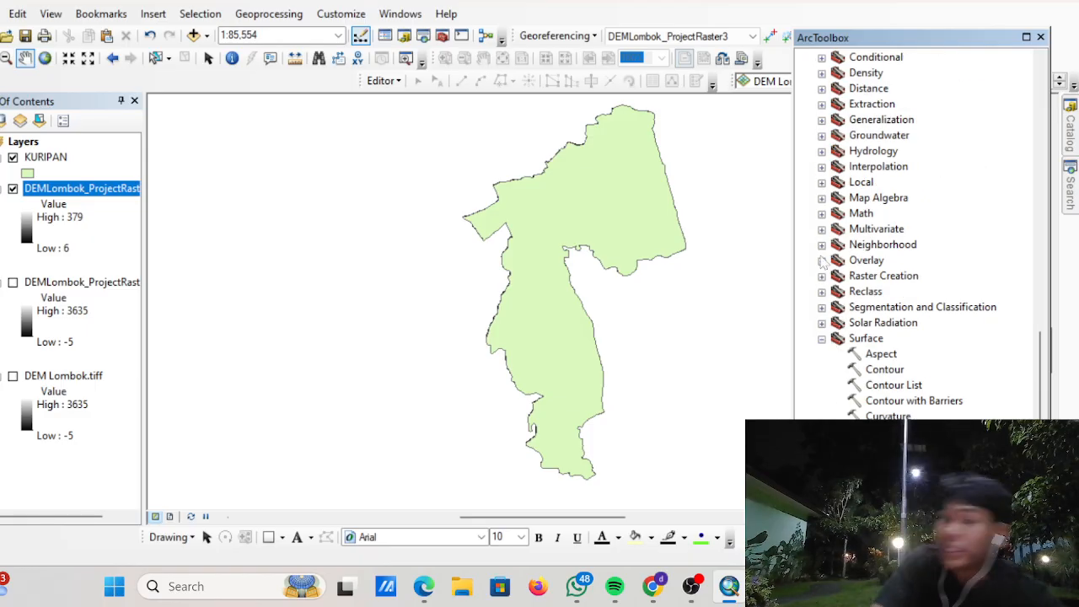
scroll(821, 262, "up", 6)
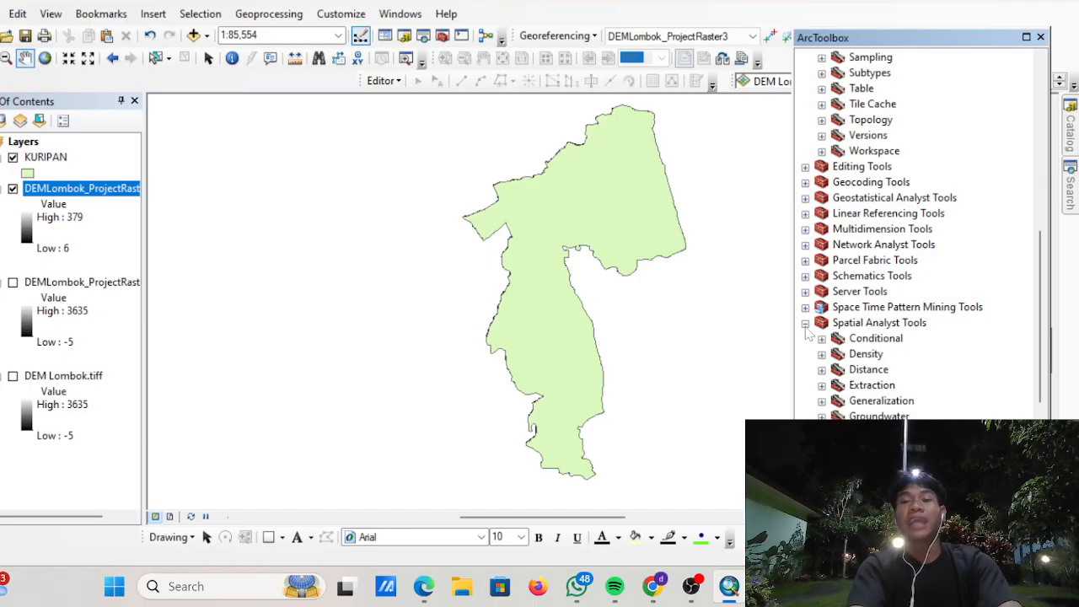
- Run the Spatial Analyst Hillshade tool on the clipped DEM DEMLombok_ProjectRaster3_Cli with the default azimuth 315, altitude 45 and Z factor 1
scroll(853, 411, "down", 3)
scroll(850, 413, "down", 2)
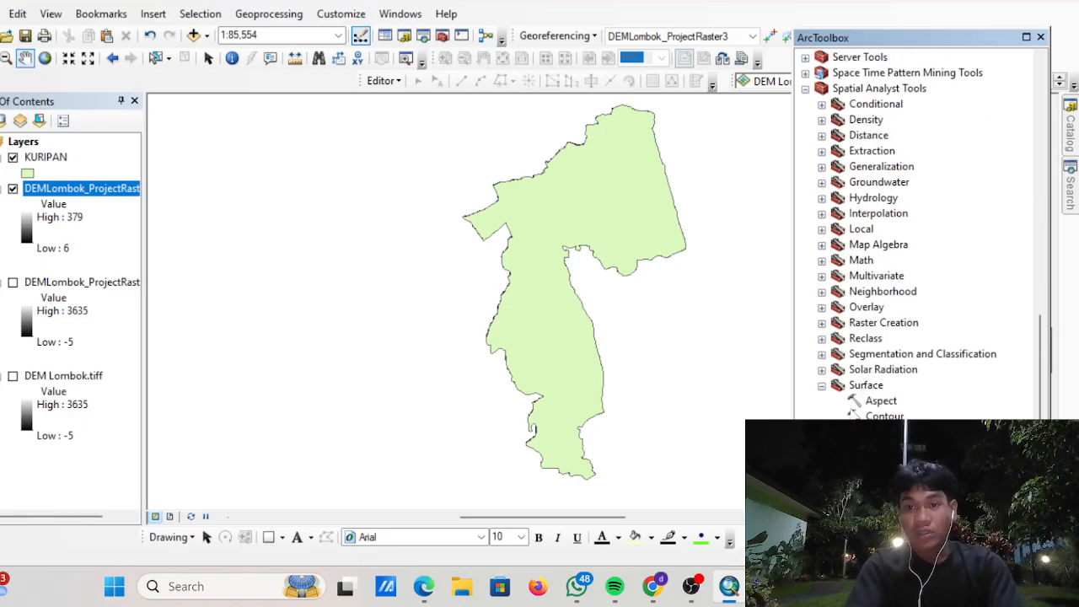
scroll(836, 390, "down", 2)
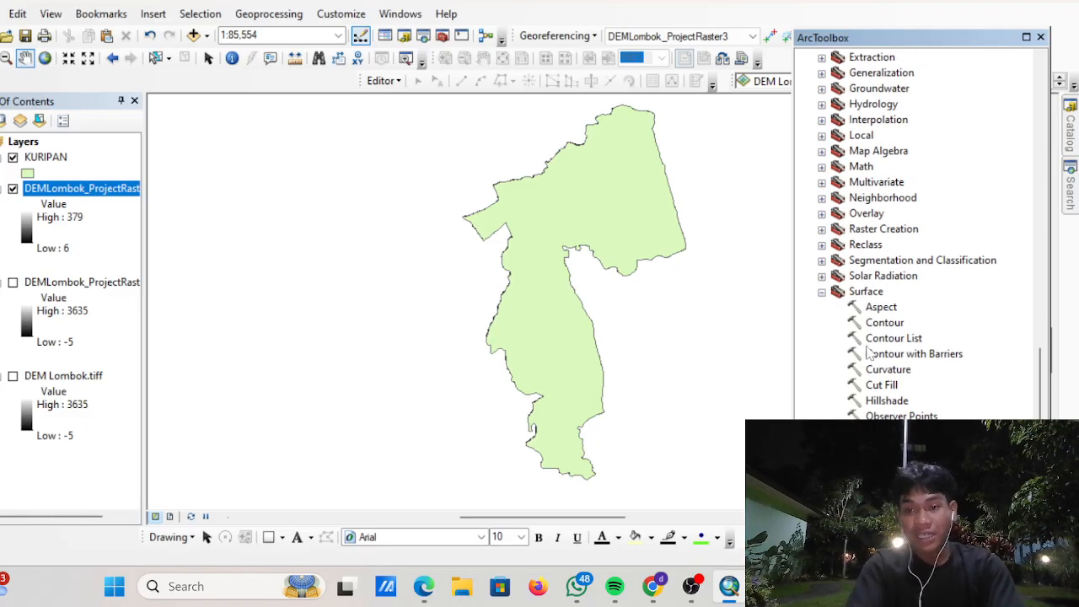
left_click(887, 403)
double_click(888, 404)
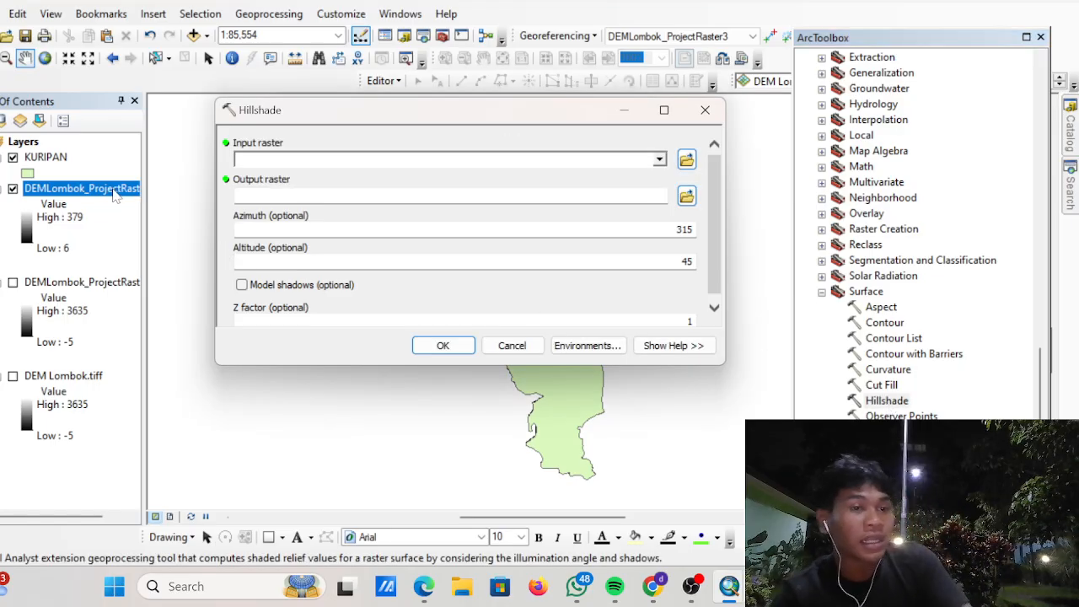
left_click_drag(117, 193, 280, 158)
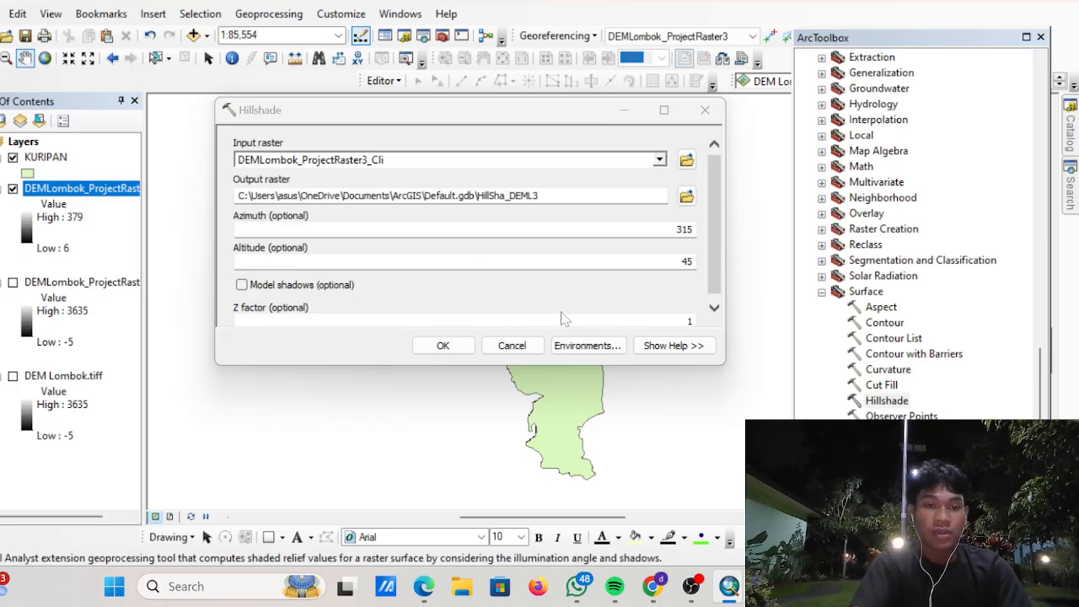
scroll(493, 321, "down", 1)
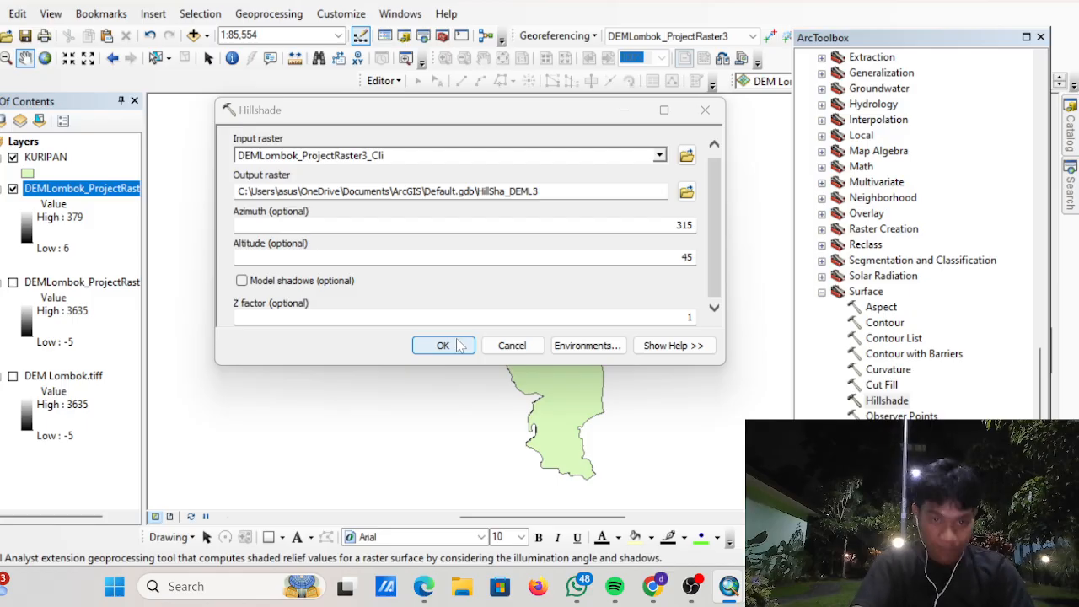
left_click(459, 346)
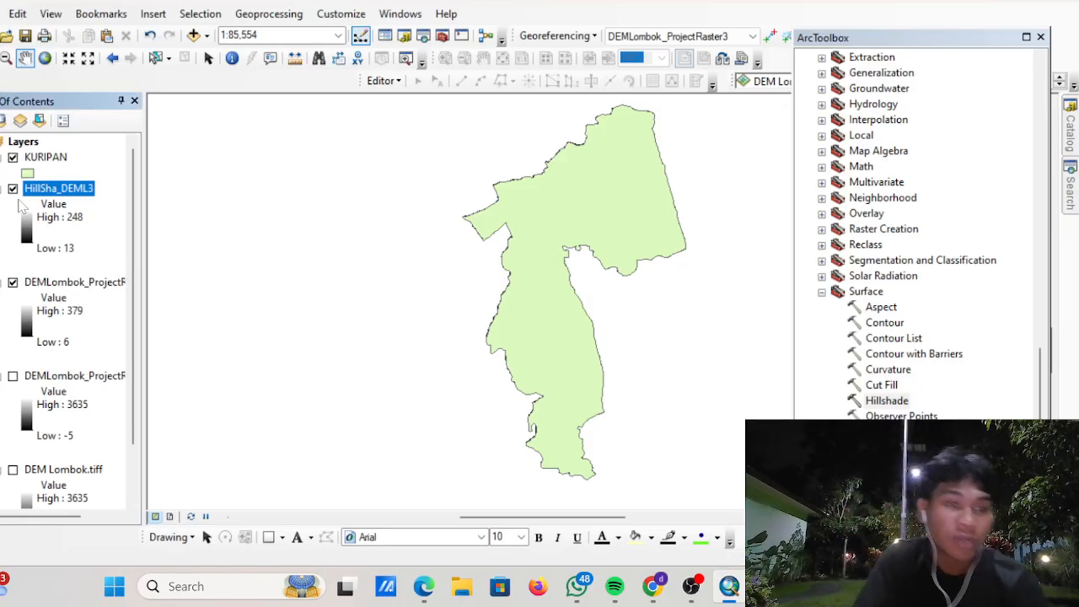
- Hide the clipped DEM and briefly switch off the KURIPAN layer to inspect the hillshade beneath it
left_click(12, 281)
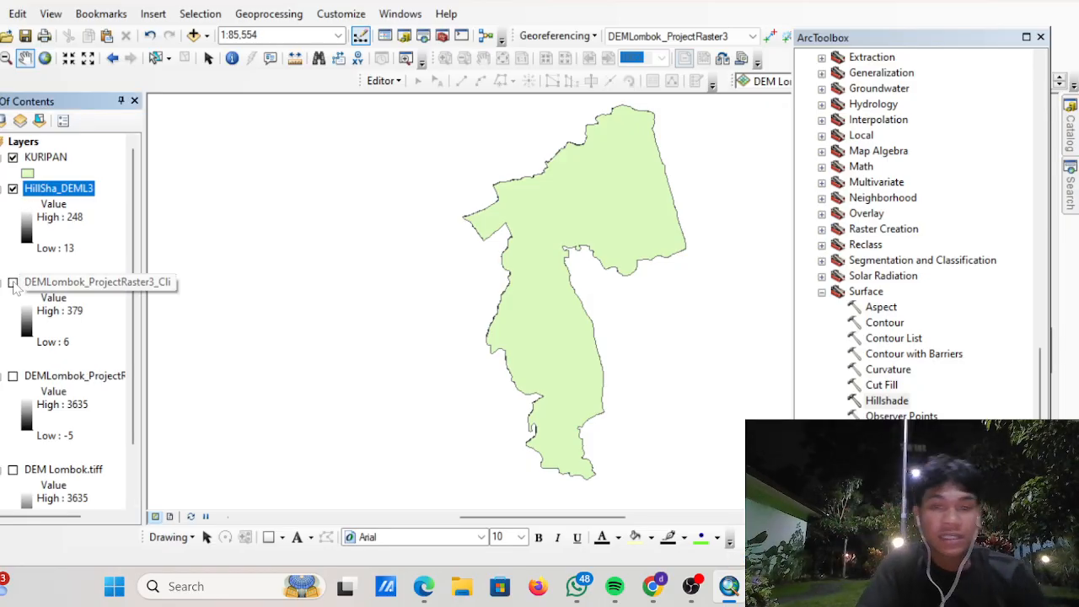
left_click(13, 158)
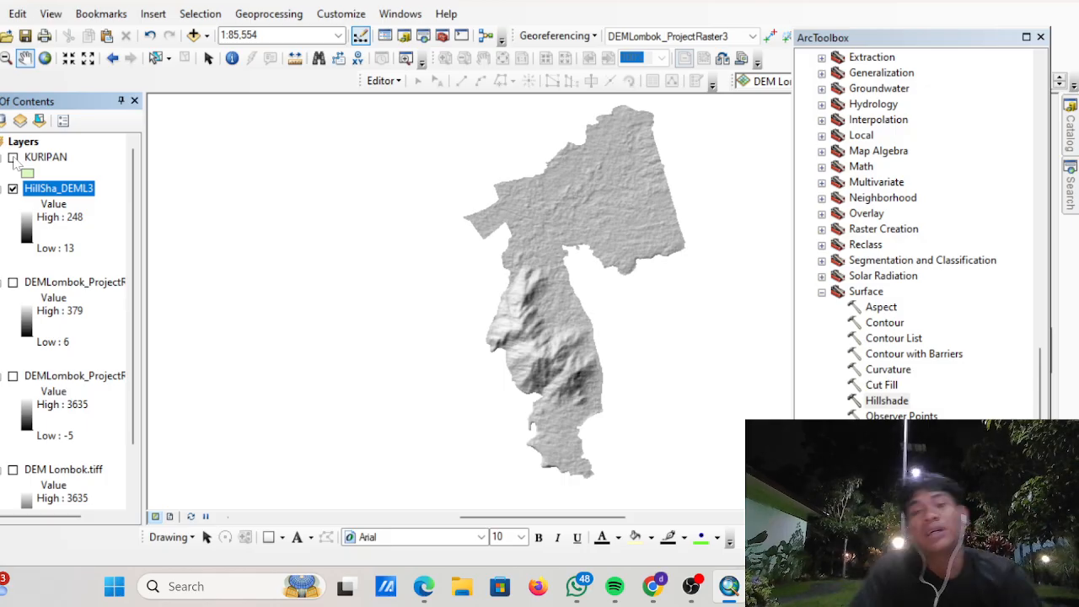
left_click(12, 158)
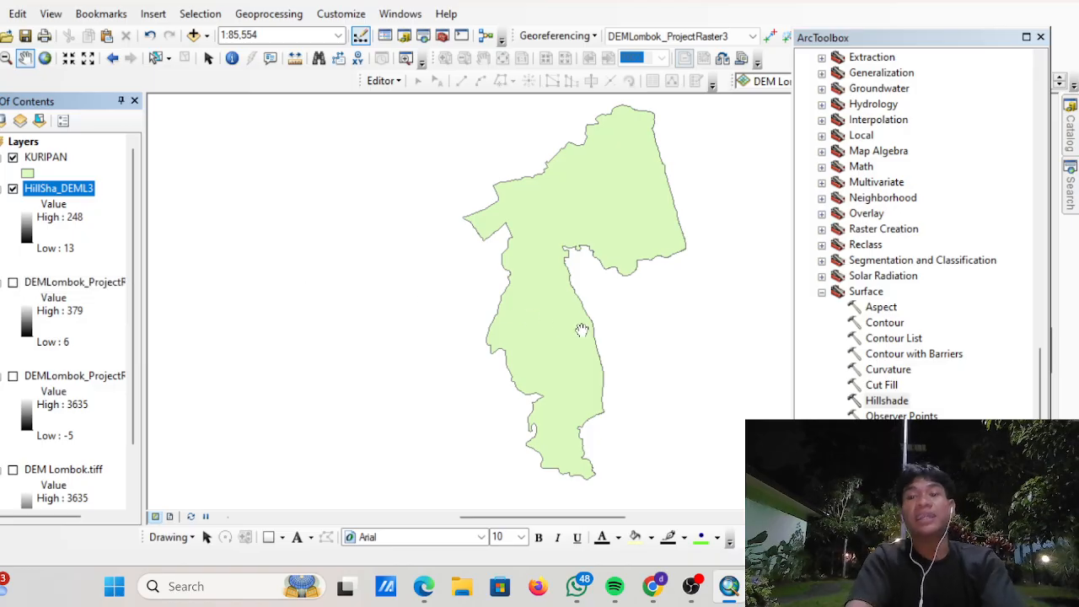
- Generate contours from the clipped DEM DEMLombok_ProjectRaster3_Cli with the Contour tool, using a contour interval of 25
double_click(882, 324)
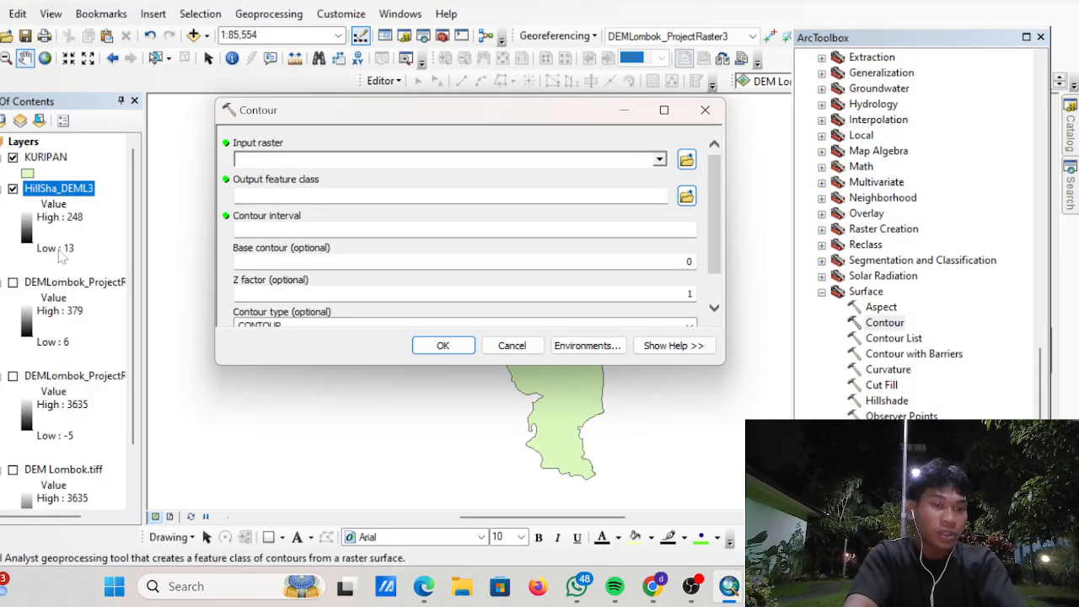
left_click_drag(66, 283, 284, 159)
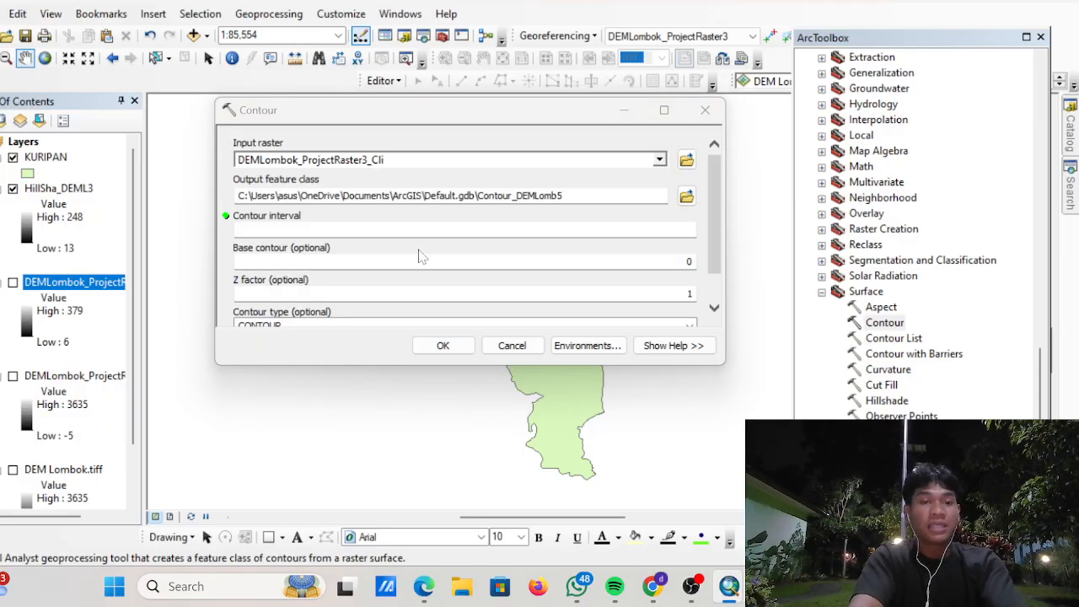
left_click(465, 229)
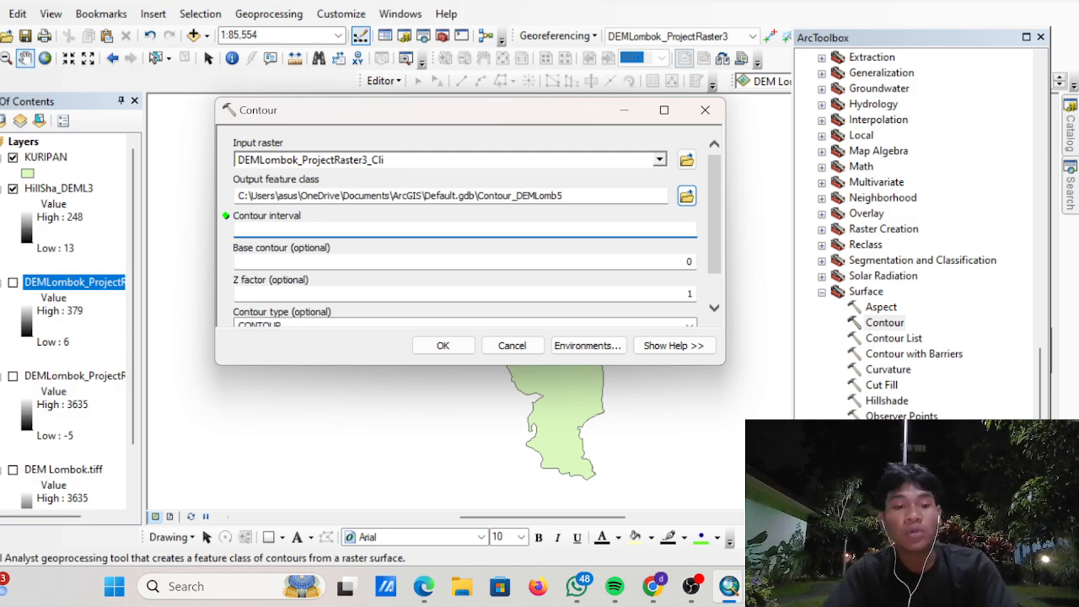
type("25")
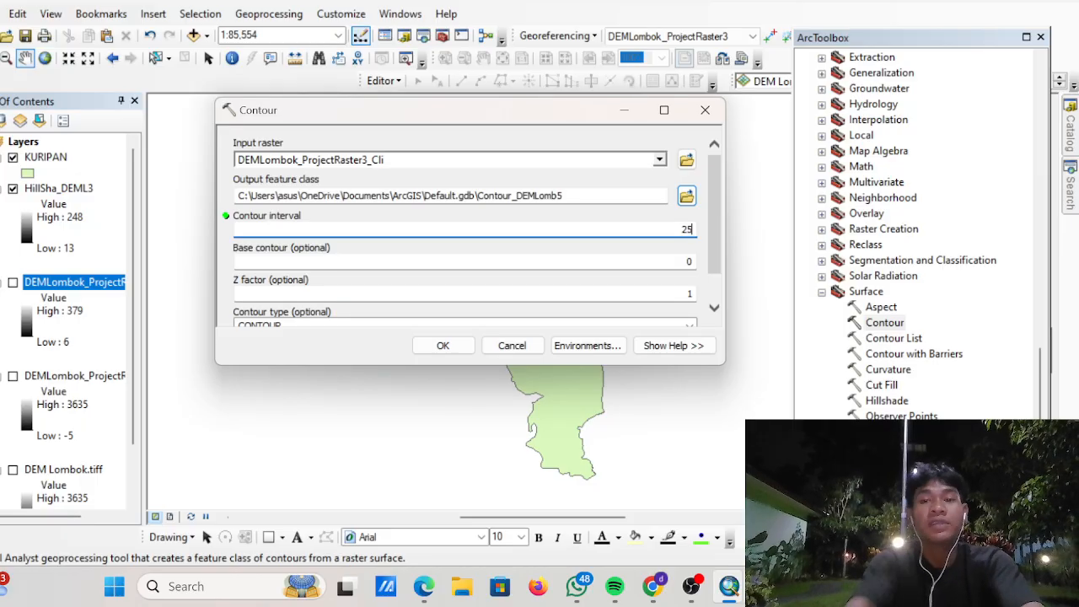
key("Return")
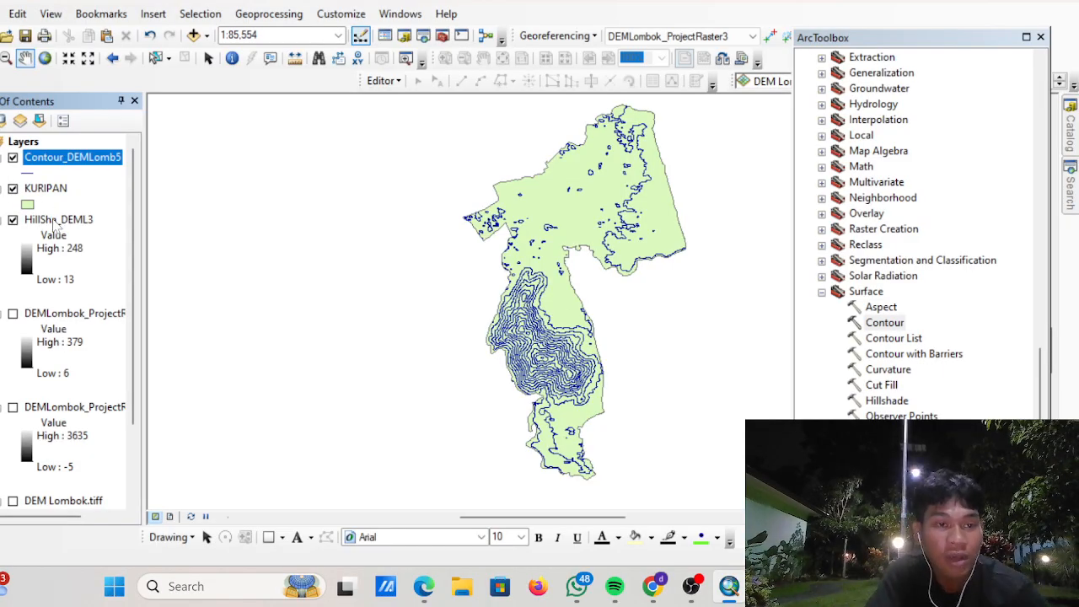
- Reorder the layers so the contours lie over the hillshade and both lie above KURIPAN, and hide the contour layer
left_click_drag(55, 220, 52, 165)
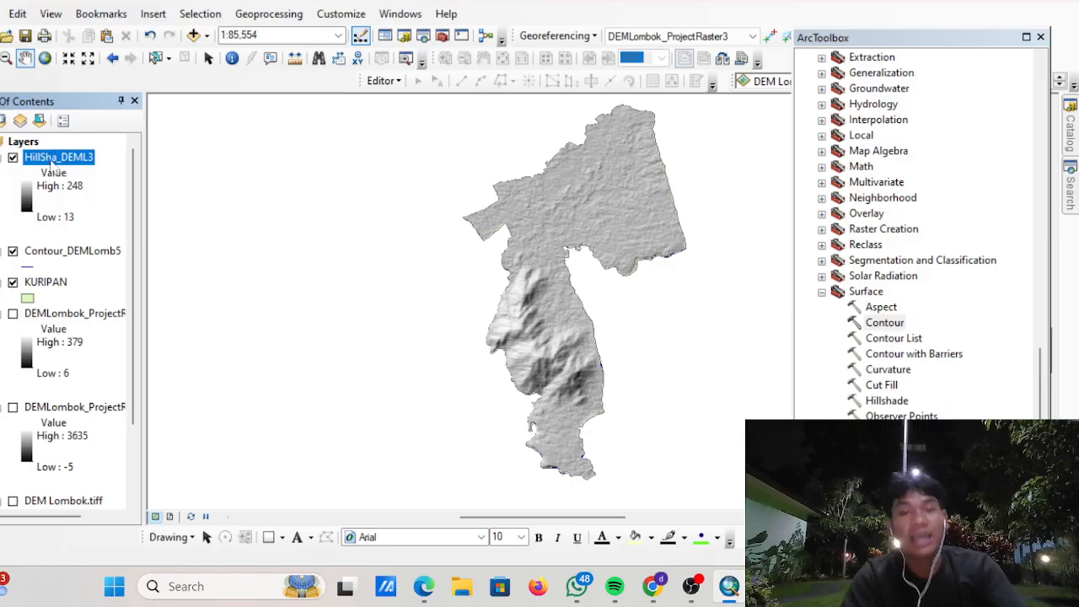
left_click(63, 251)
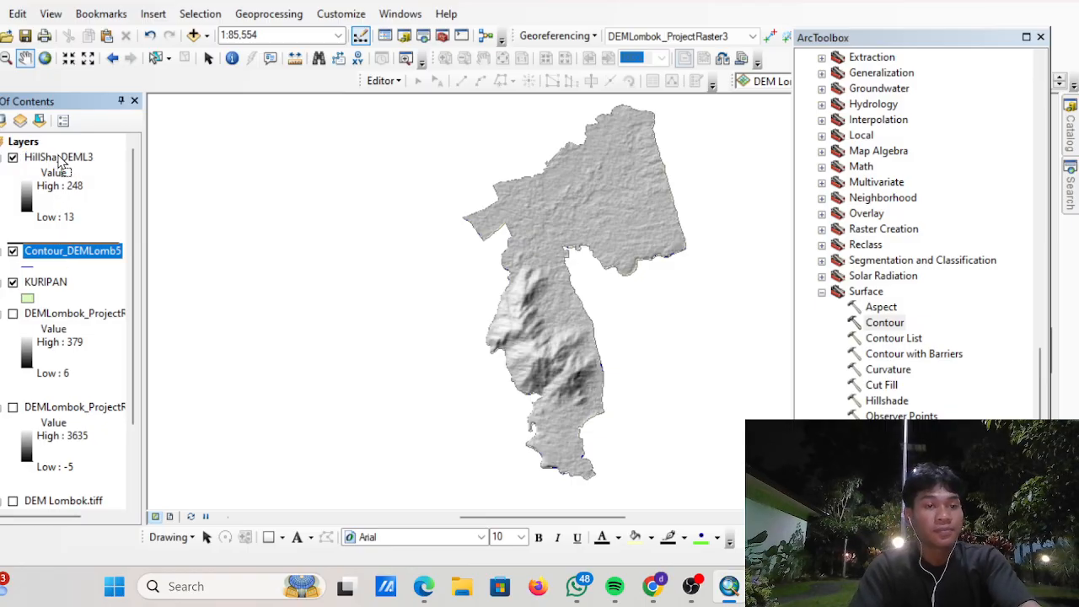
left_click_drag(63, 165, 58, 147)
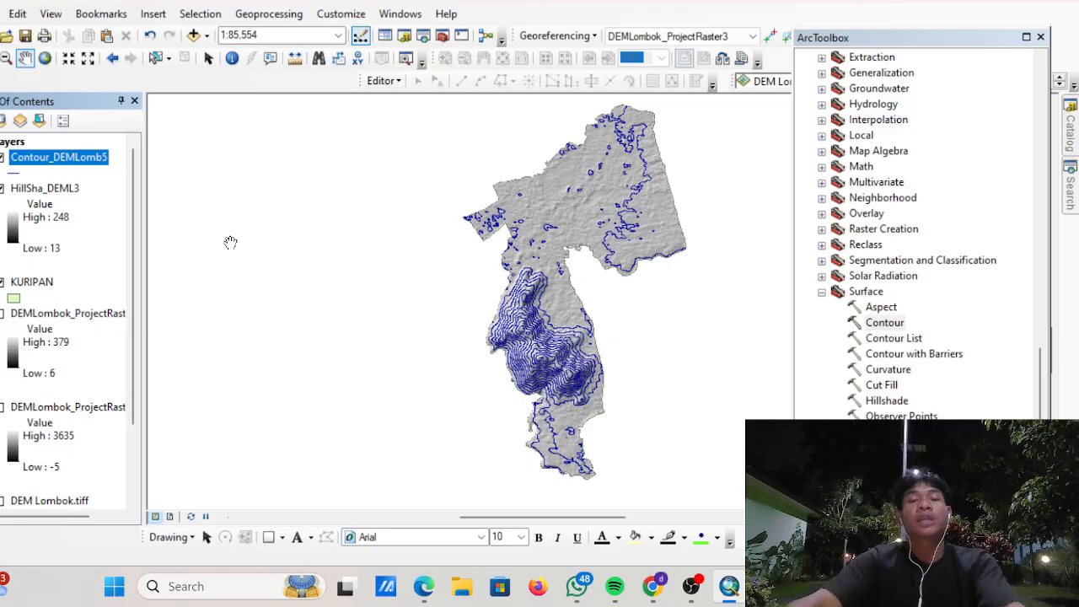
left_click(3, 158)
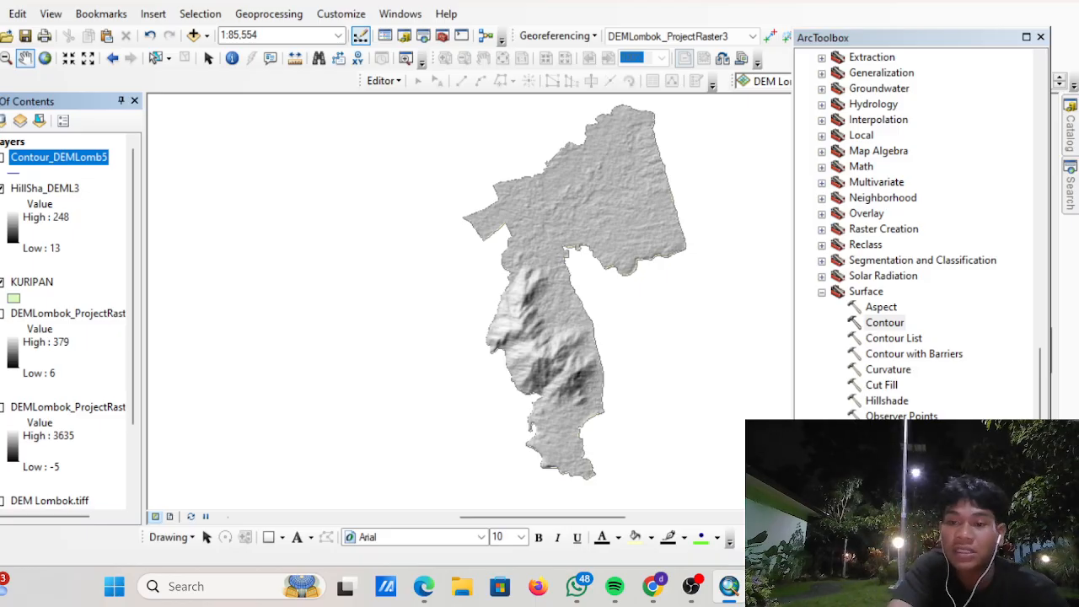
- Run the Slope tool on the clipped DEM DEMLombok_ProjectRaster3_Cli with PERCENT_RISE output measurement, PLANAR method and Z factor 1
double_click(879, 431)
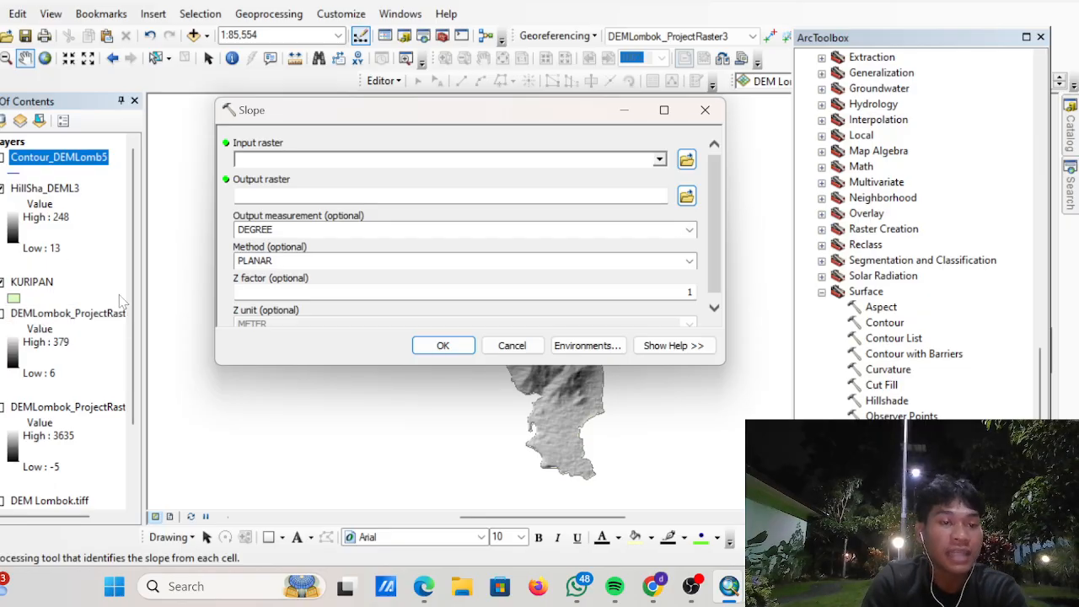
left_click_drag(88, 319, 274, 160)
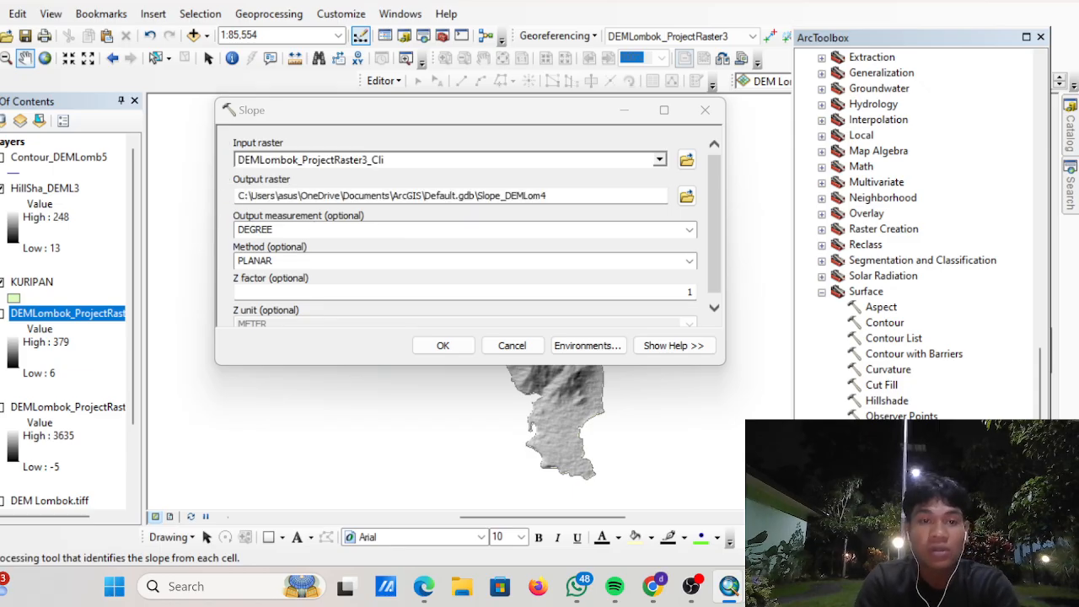
left_click(690, 230)
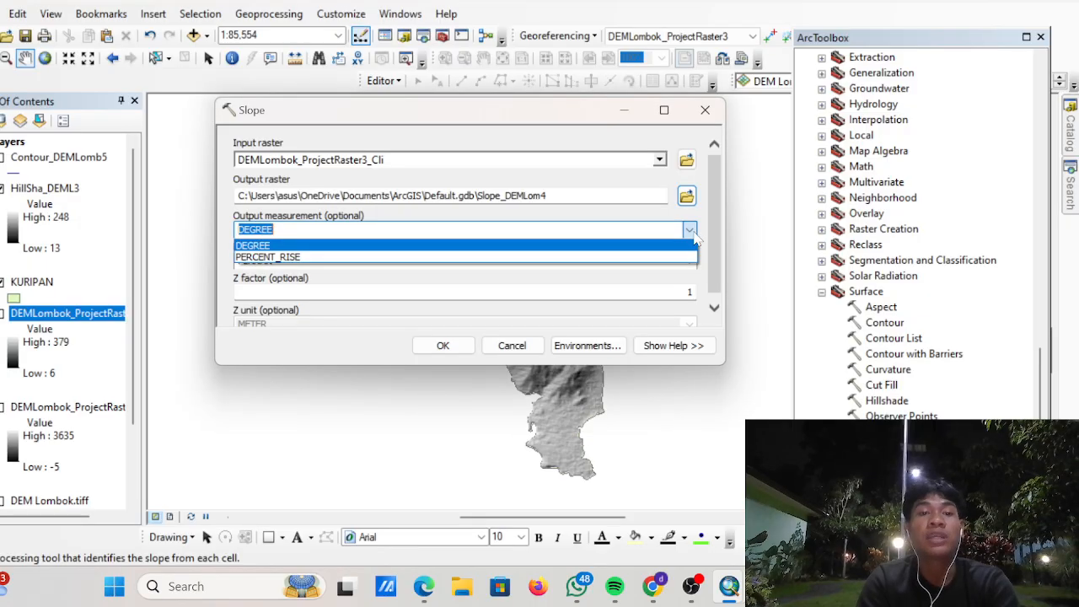
left_click(625, 257)
scroll(474, 297, "down", 1)
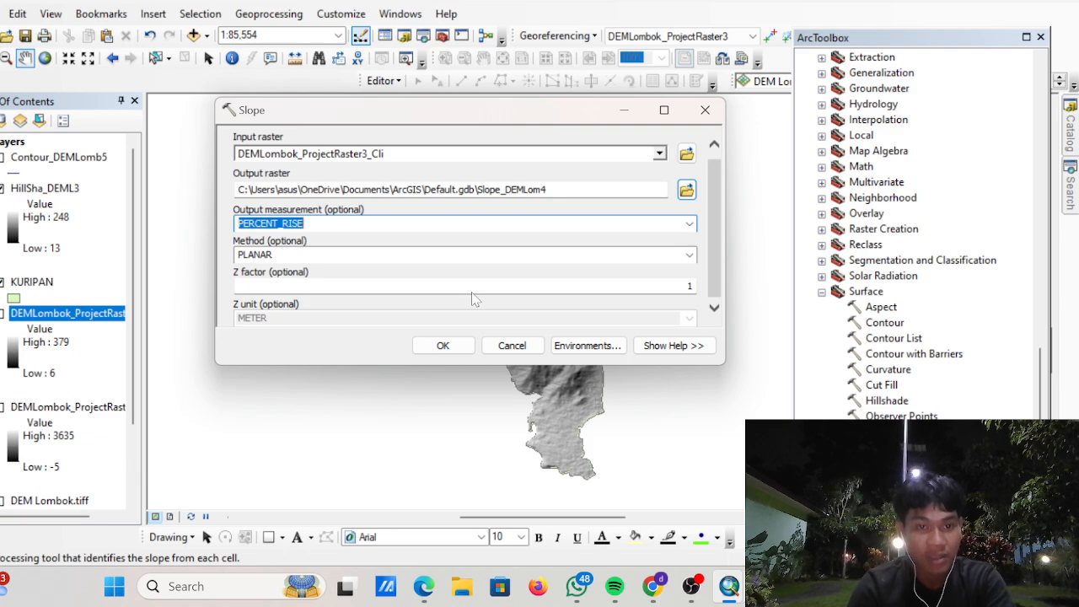
left_click(460, 347)
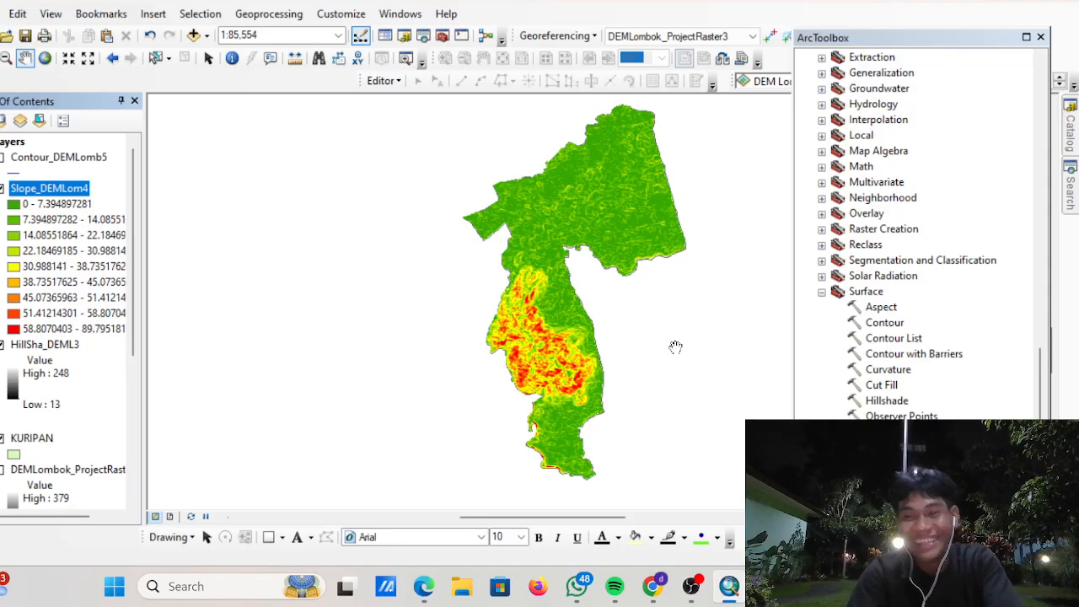
- Start the Spatial Analyst Reclassify tool with the clipped DEM DEMLombok_ProjectRaster3_Cli as input raster and open its classification settings
left_click(822, 291)
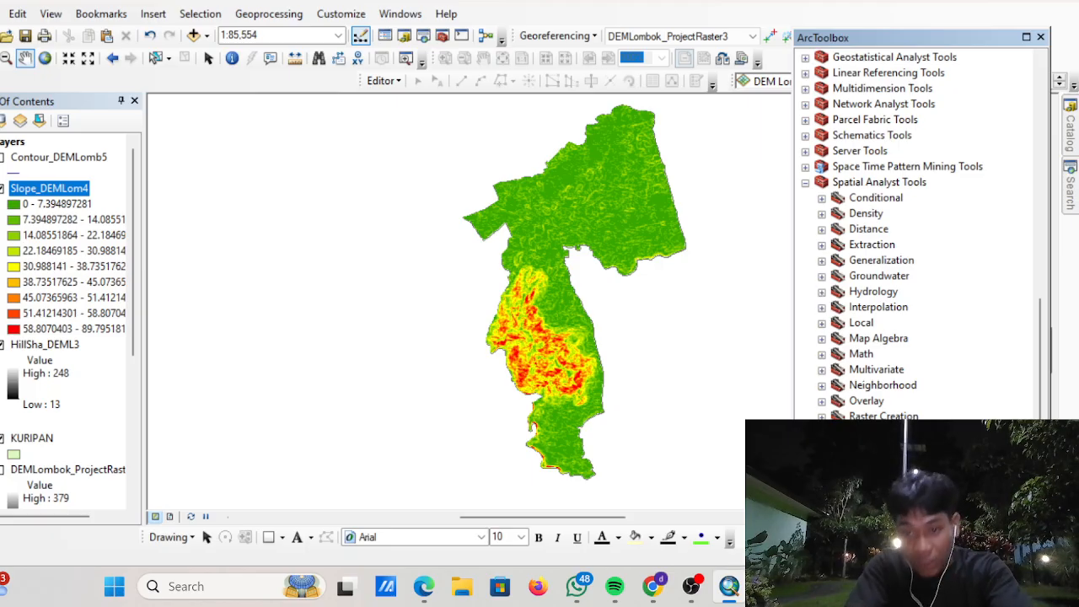
double_click(887, 494)
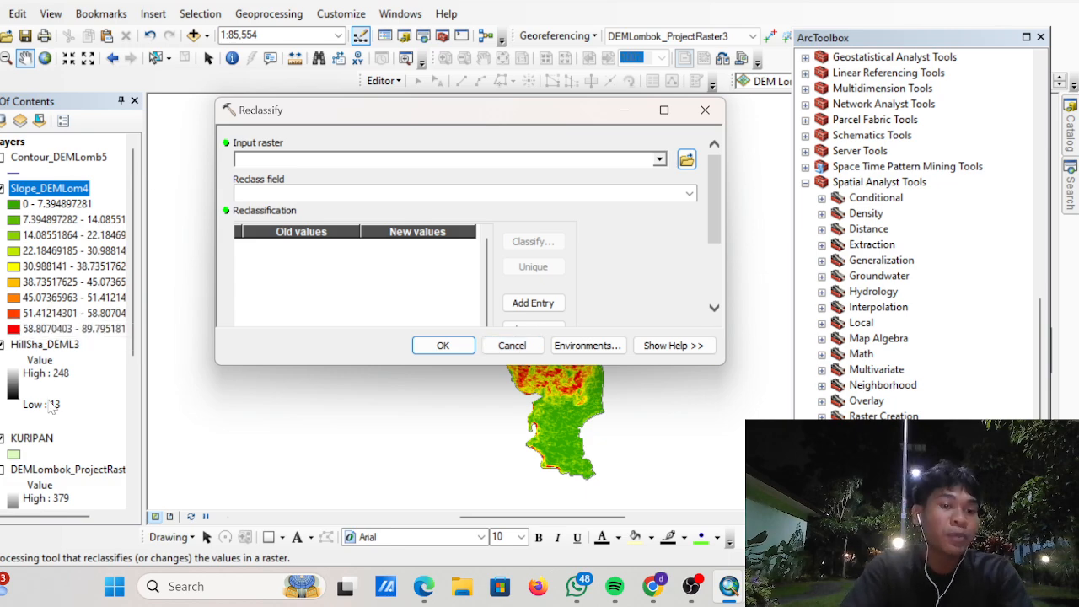
left_click_drag(59, 470, 274, 162)
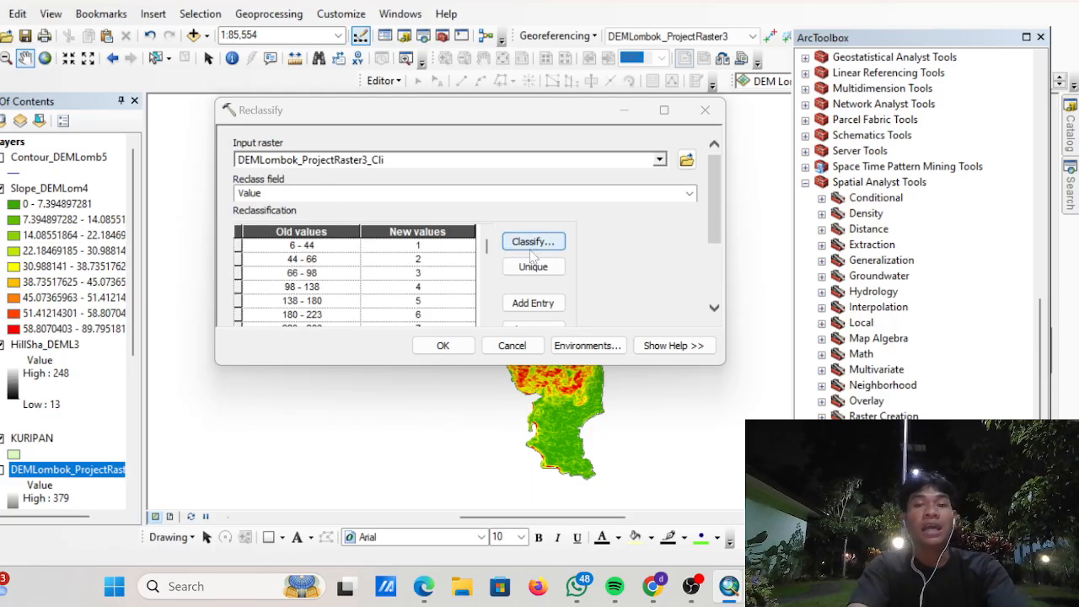
left_click(538, 243)
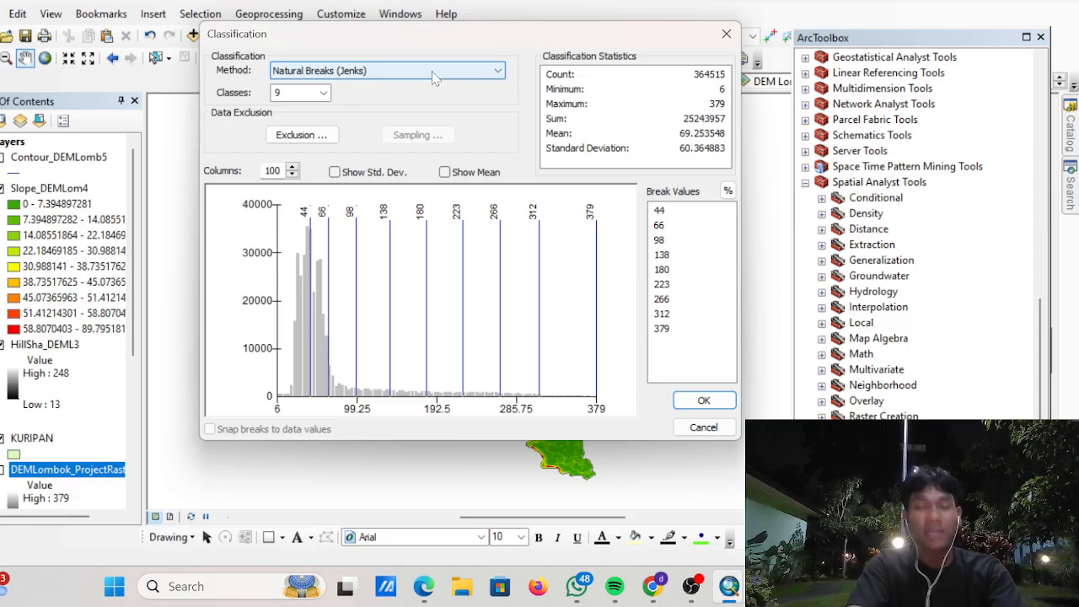
left_click(464, 72)
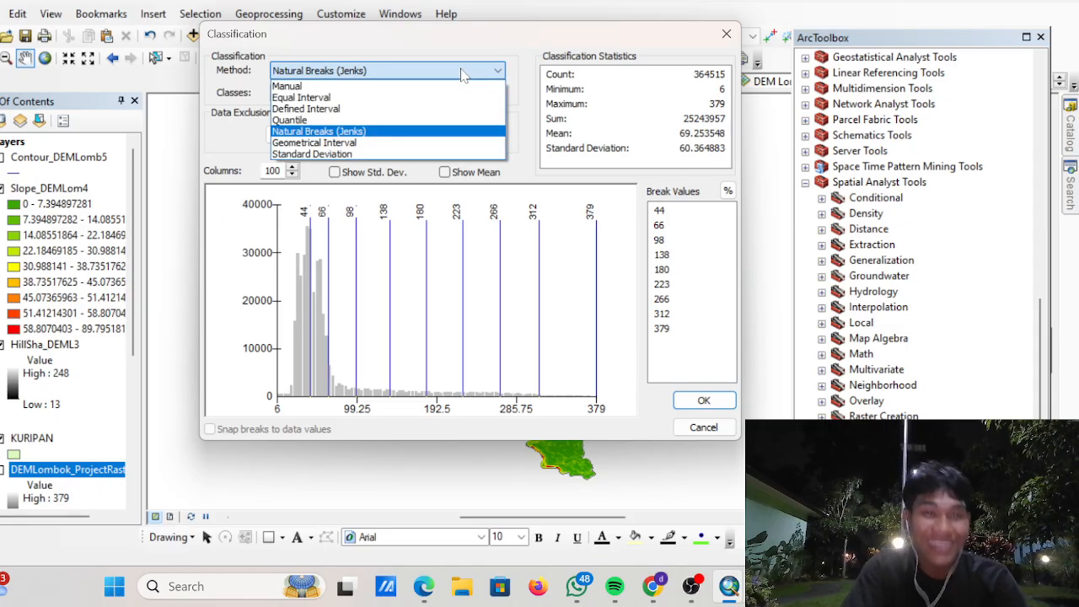
key("Escape")
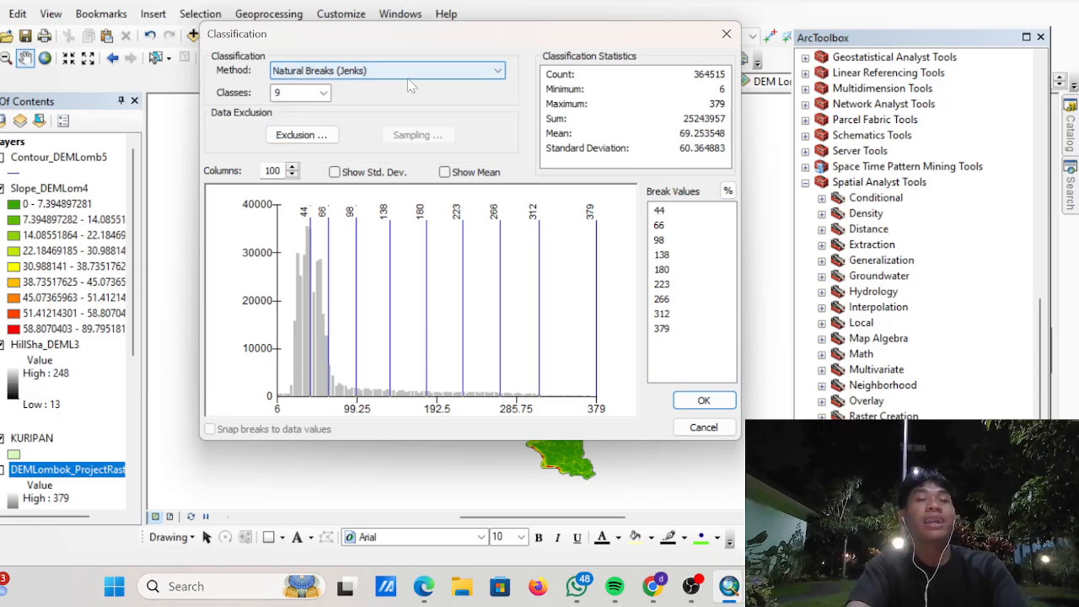
left_click(408, 74)
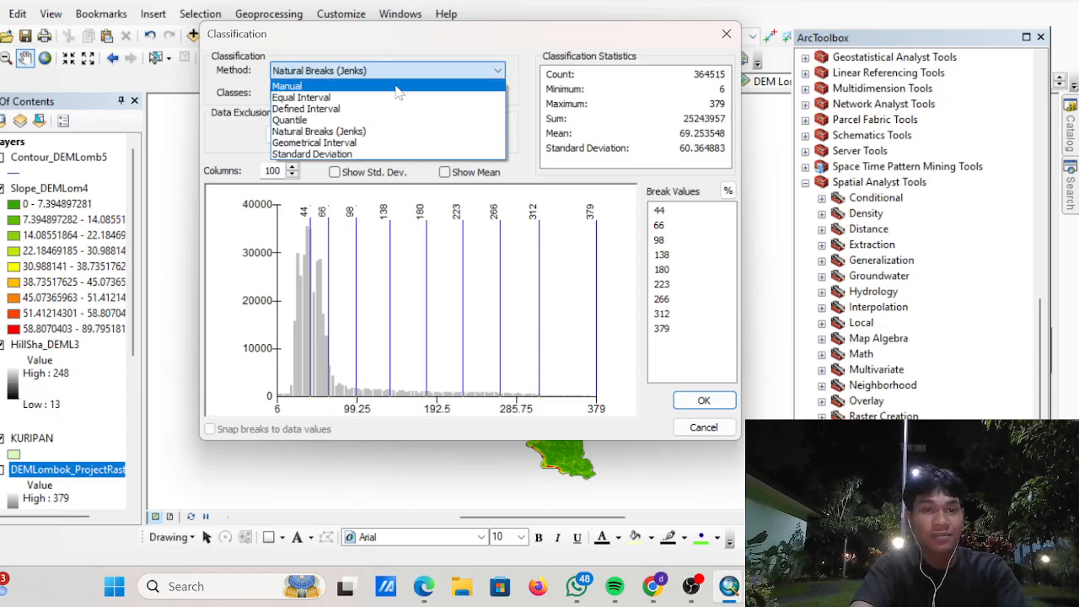
left_click(400, 84)
left_click(354, 74)
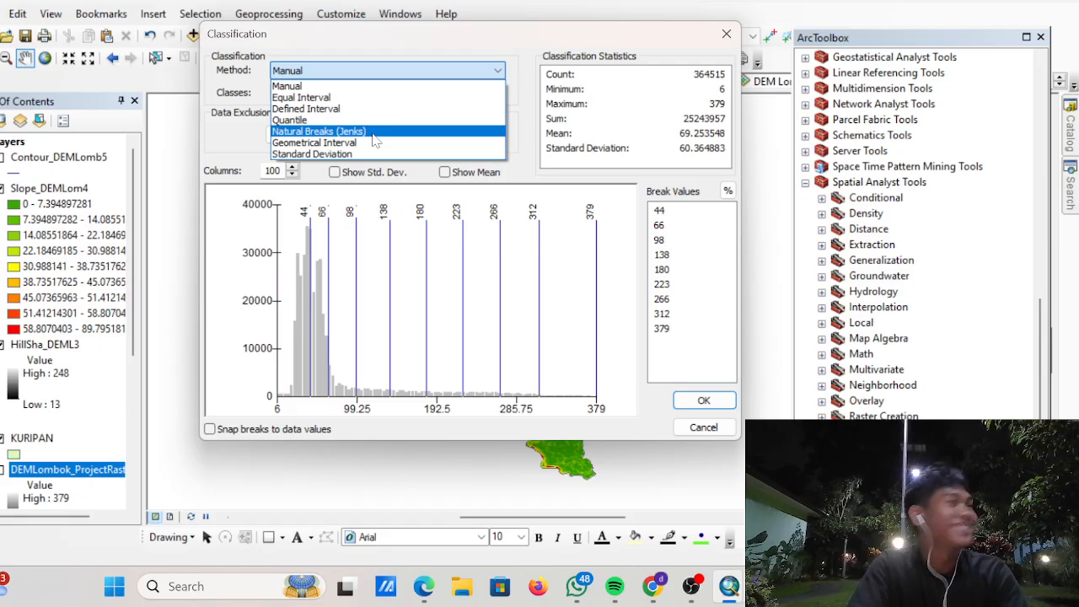
left_click(371, 131)
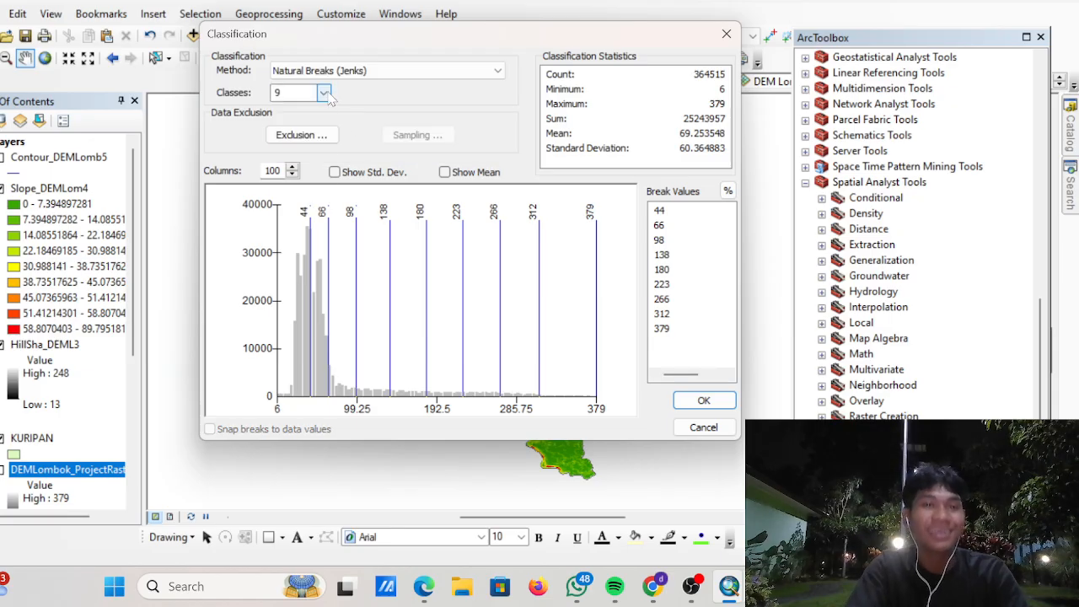
- Set the classification to 5 classes and switch the method to Manual
left_click(325, 94)
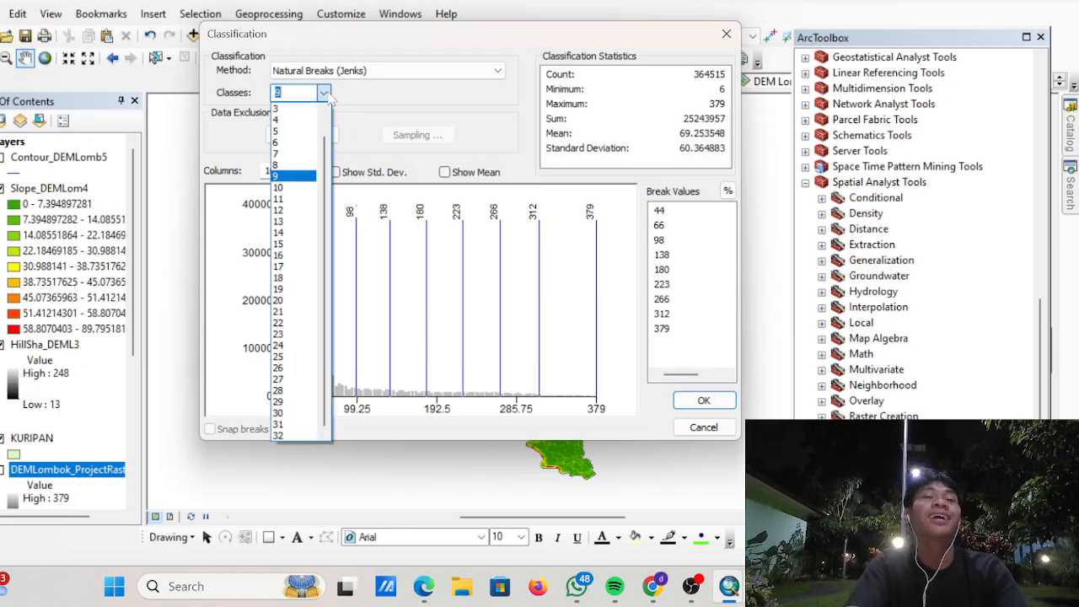
left_click(300, 132)
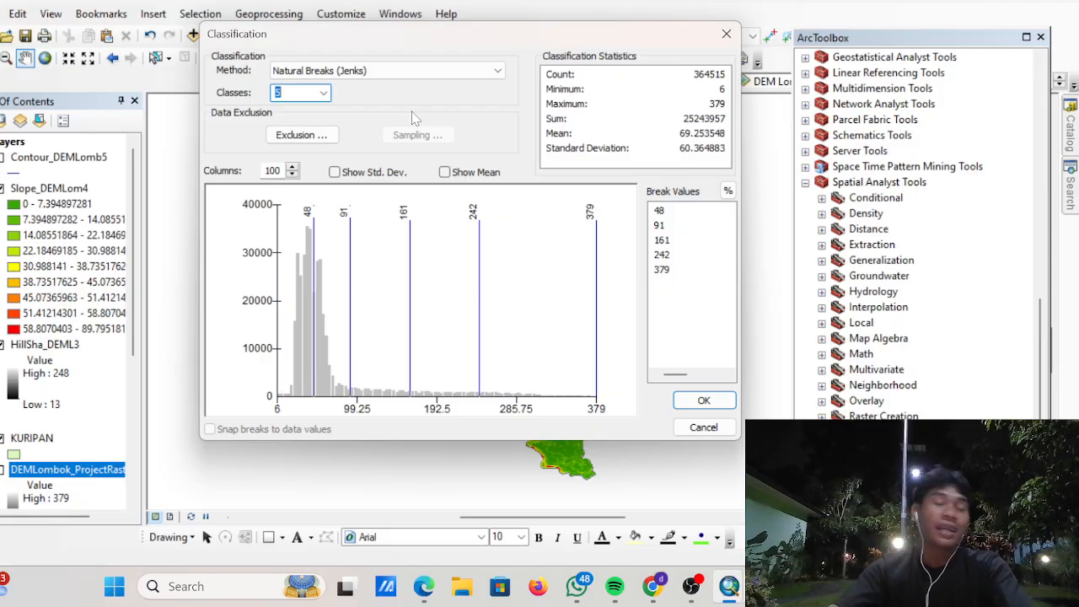
left_click(497, 71)
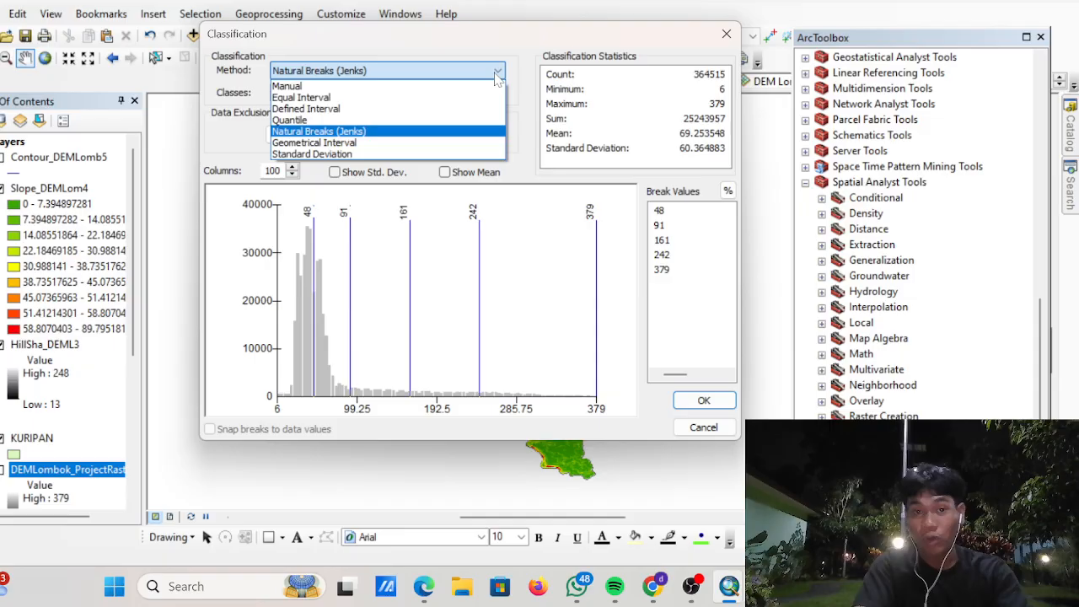
left_click(424, 84)
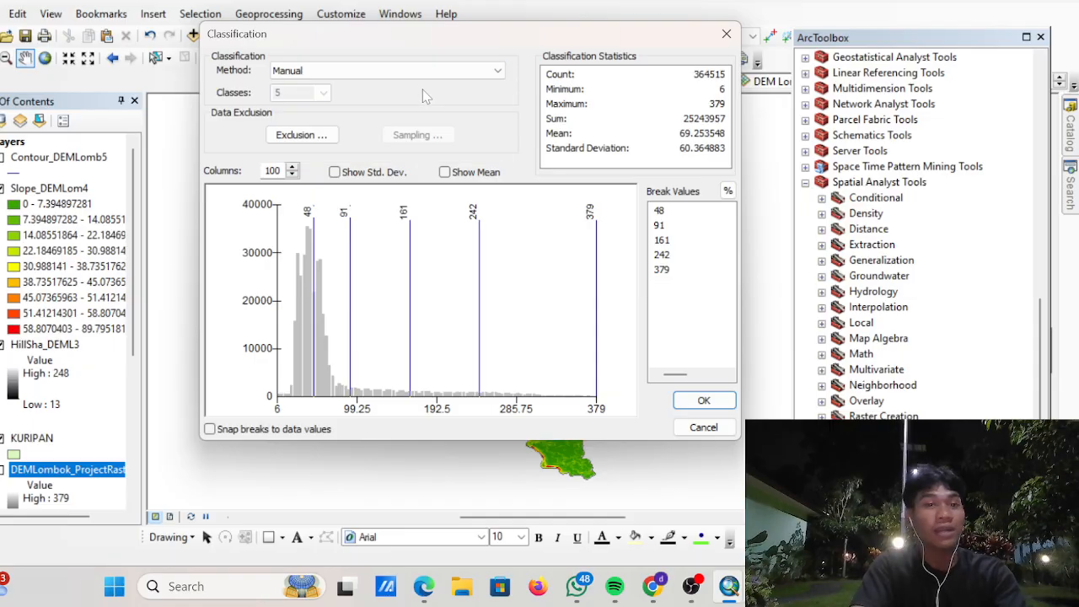
- Set the first four break values to 8, 15, 25 and 45, and run the reclassification of the clipped DEM
left_click(666, 211)
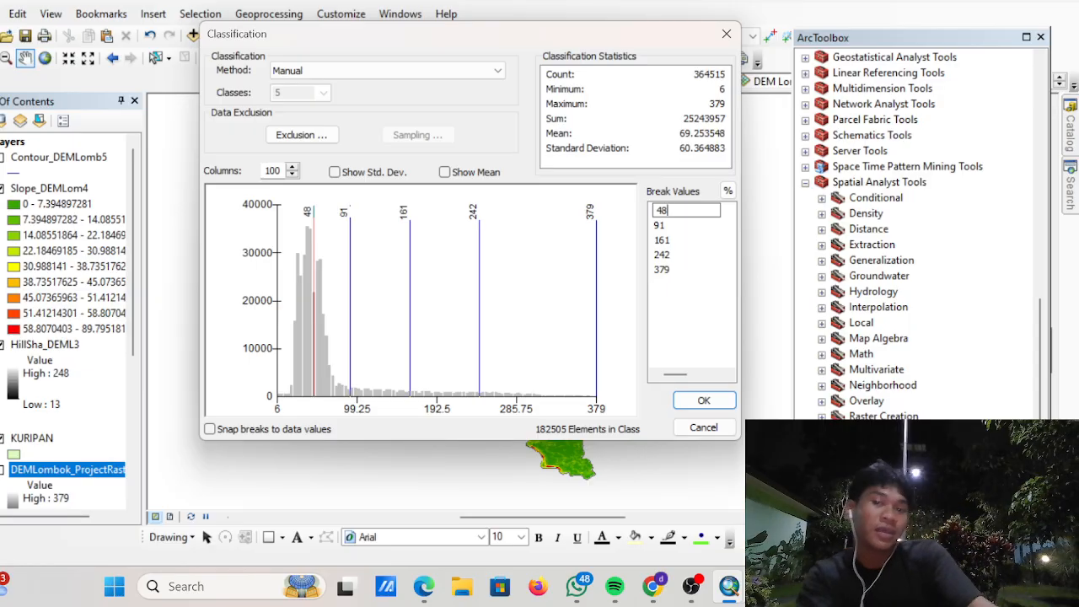
key("BackSpace")
key("BackSpace")
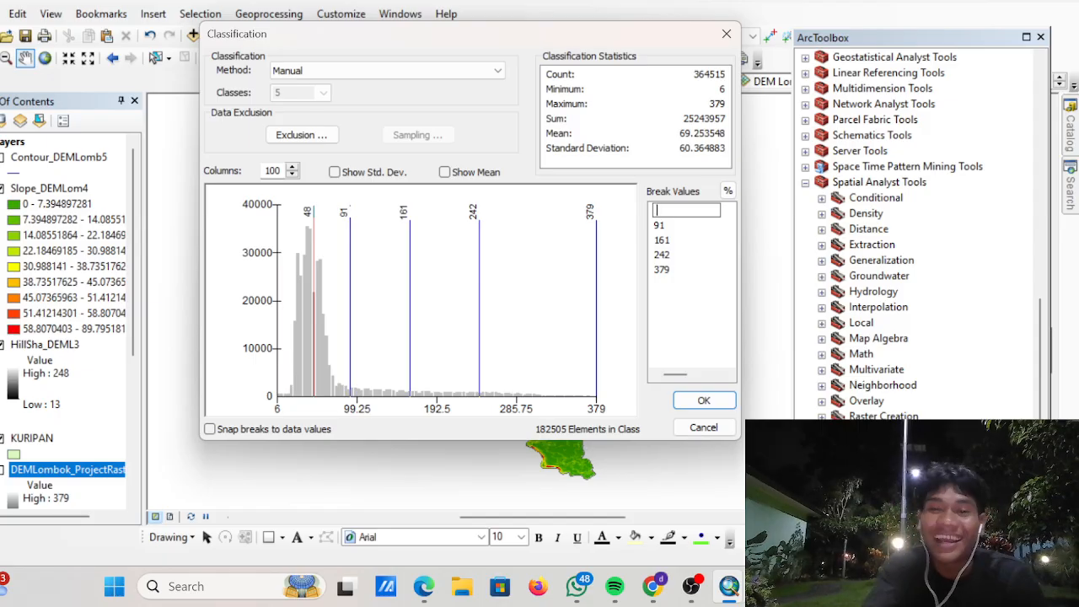
type("8")
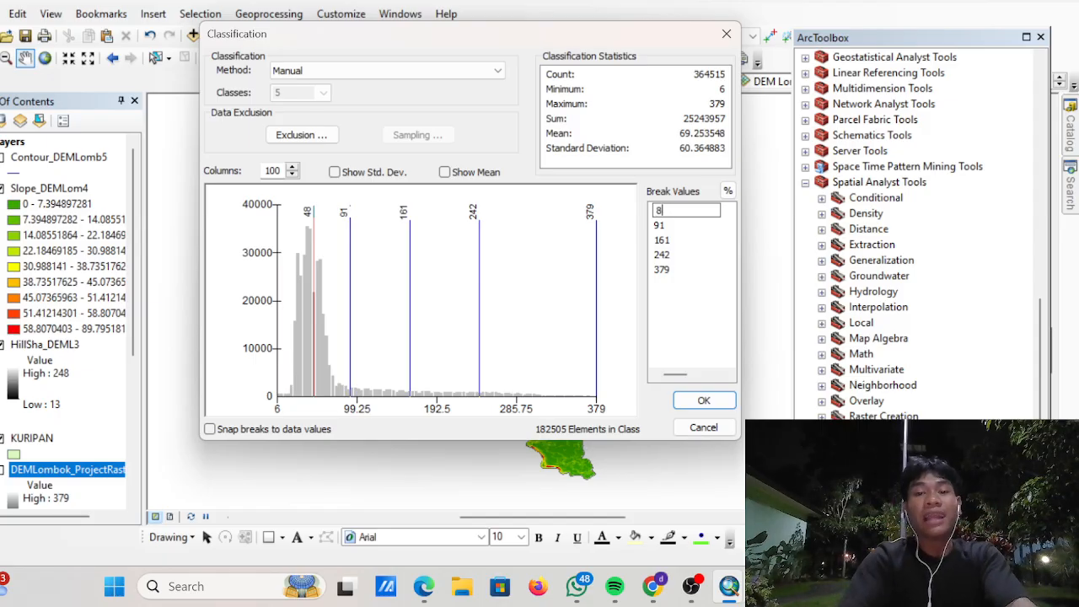
key("Return")
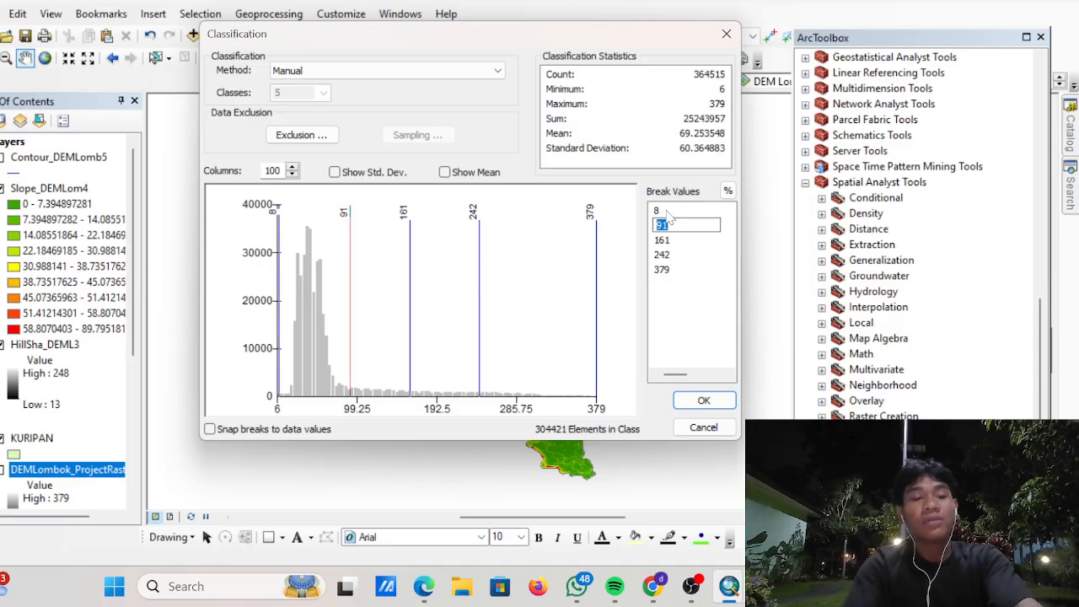
type("14")
key("BackSpace")
type("5")
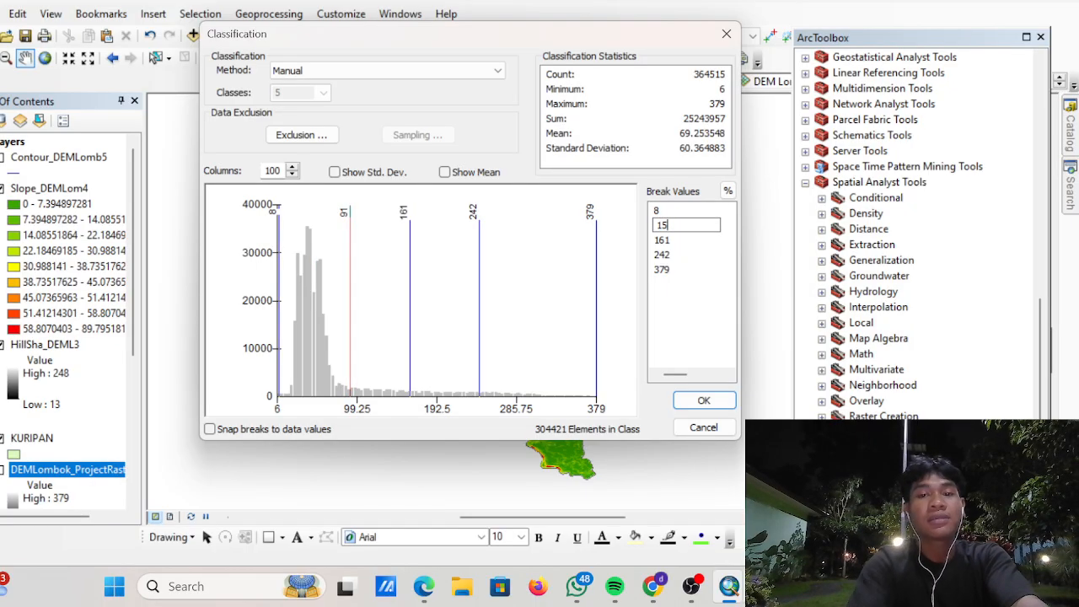
key("Return")
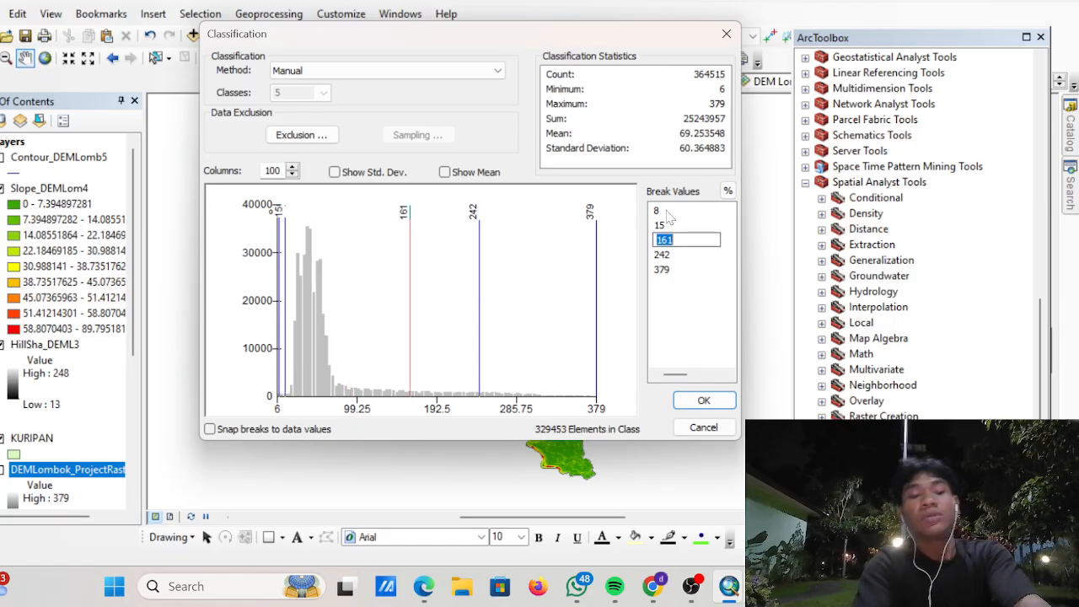
type("25")
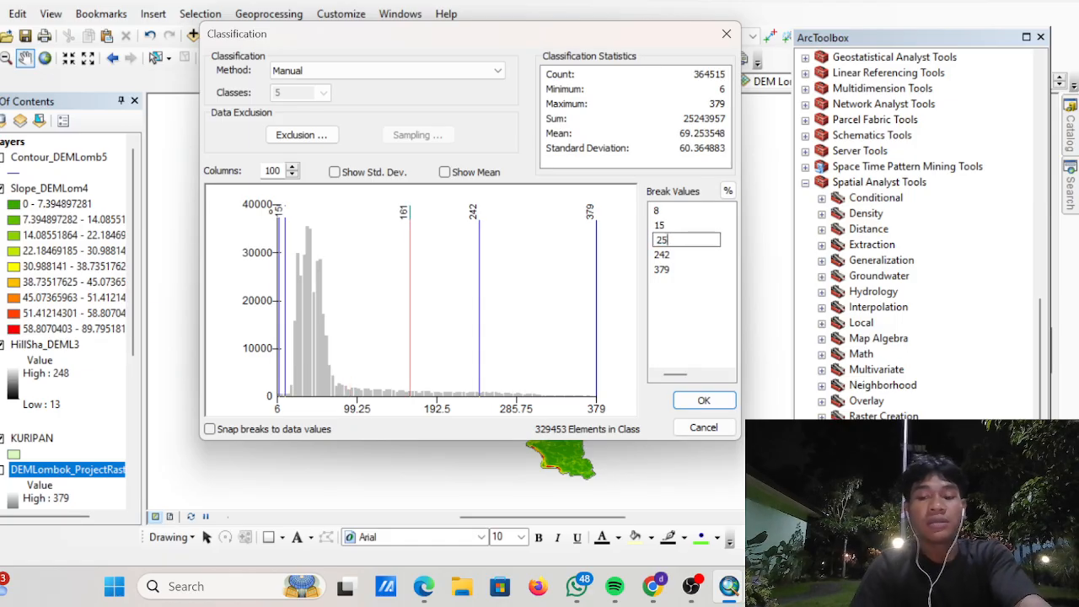
key("Return")
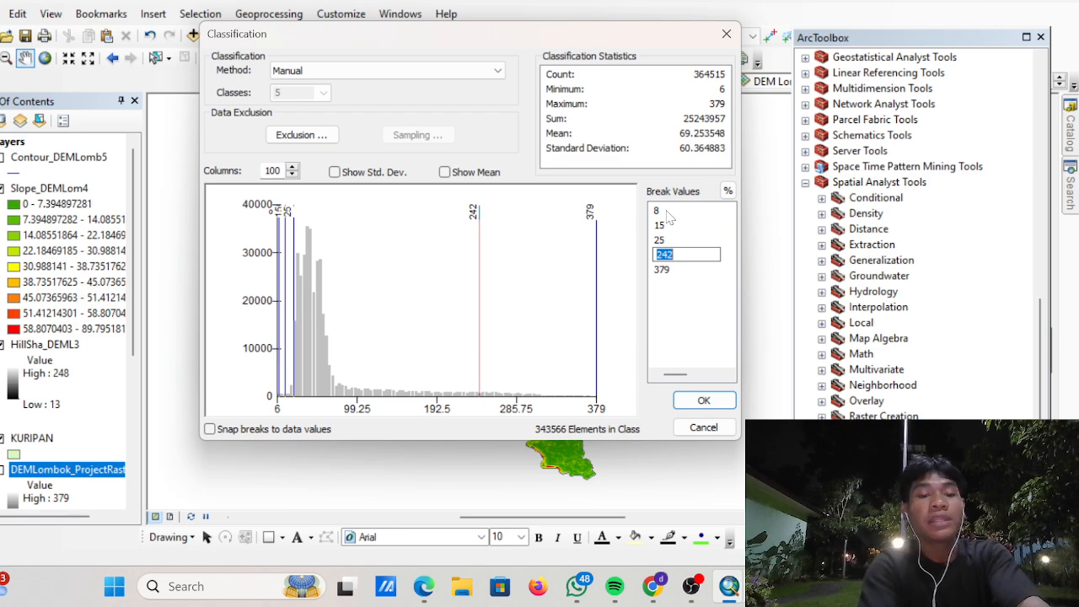
type("45")
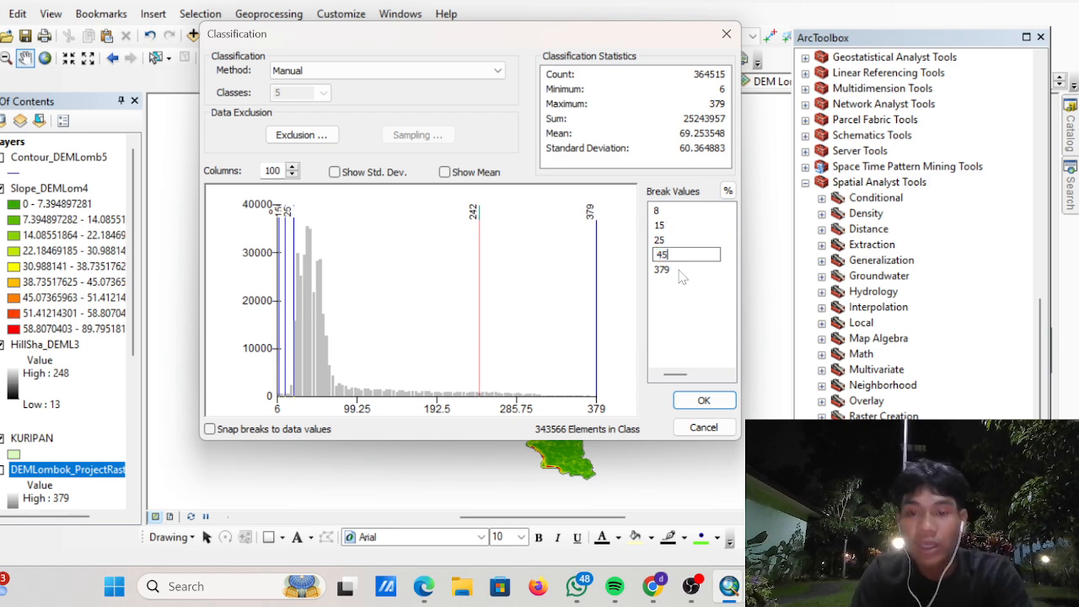
key("Return")
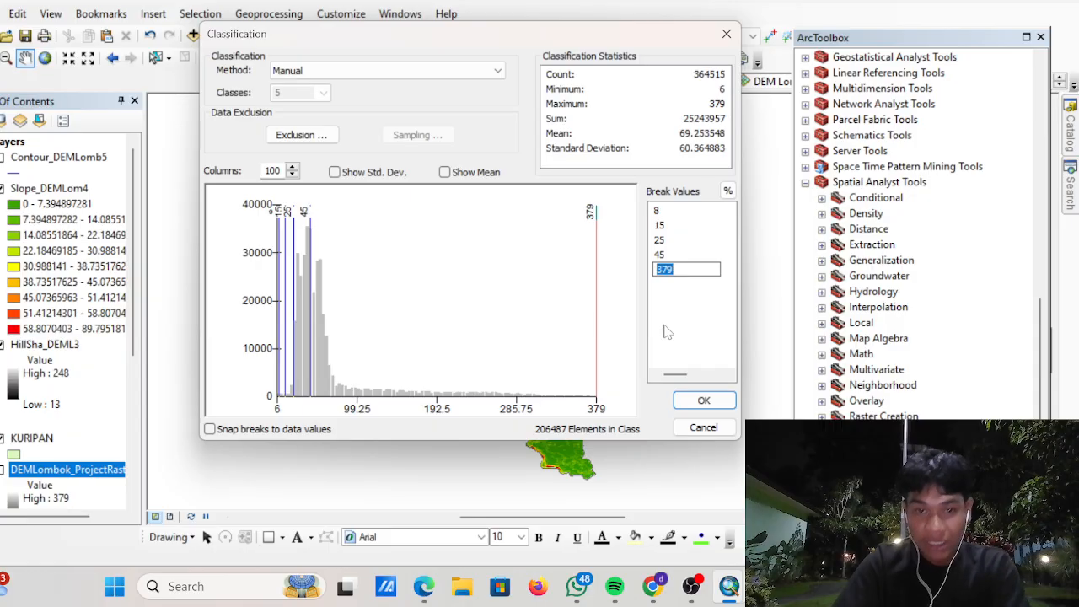
left_click(686, 407)
left_click(693, 402)
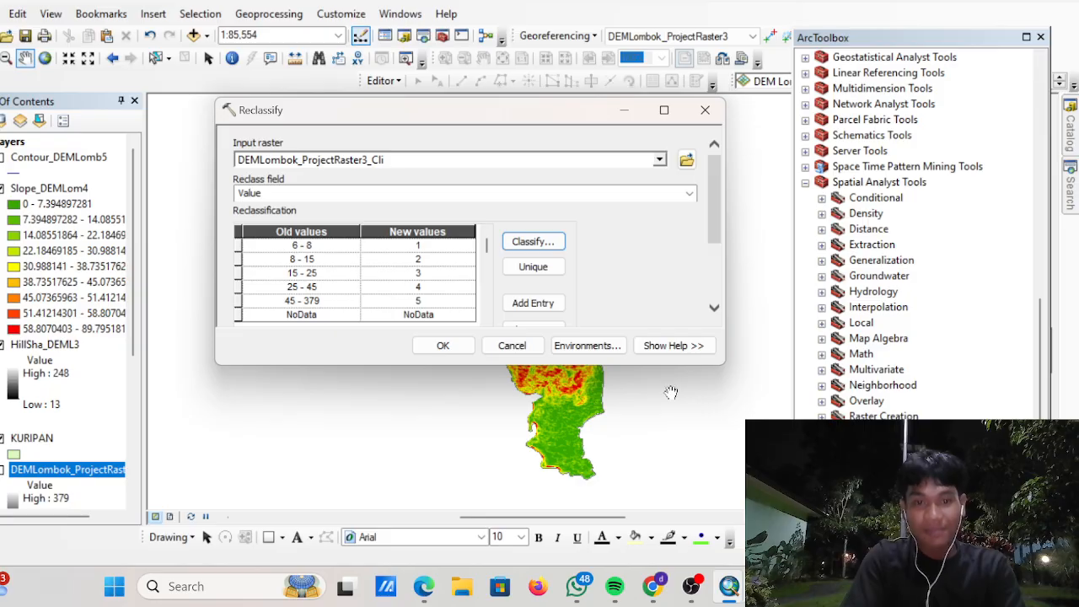
left_click(443, 345)
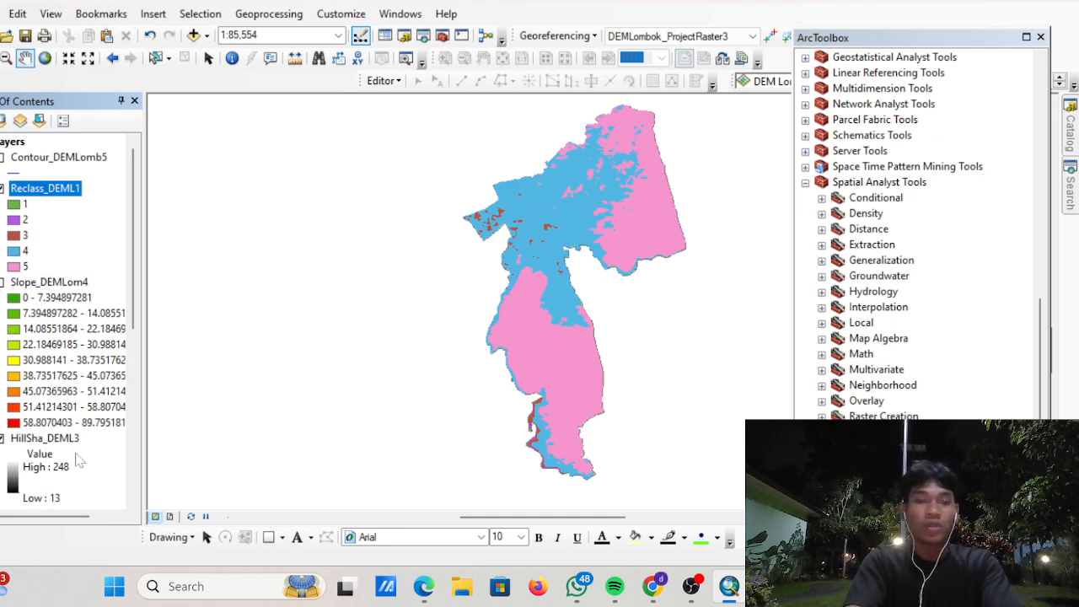
- Move the HillSha_DEML3 layer directly beneath Reclass_DEML1 and open the symbology settings of Reclass_DEML1
mouse_move(48, 438)
left_mouse_down()
mouse_move(57, 291)
mouse_move(30, 177)
mouse_move(31, 291)
left_mouse_up()
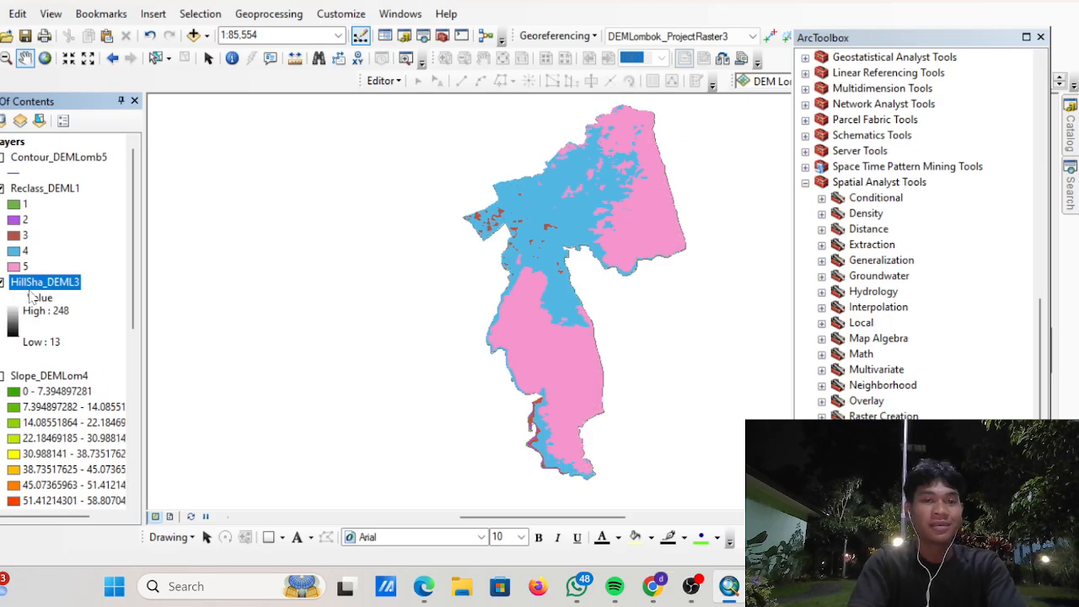
right_click(61, 193)
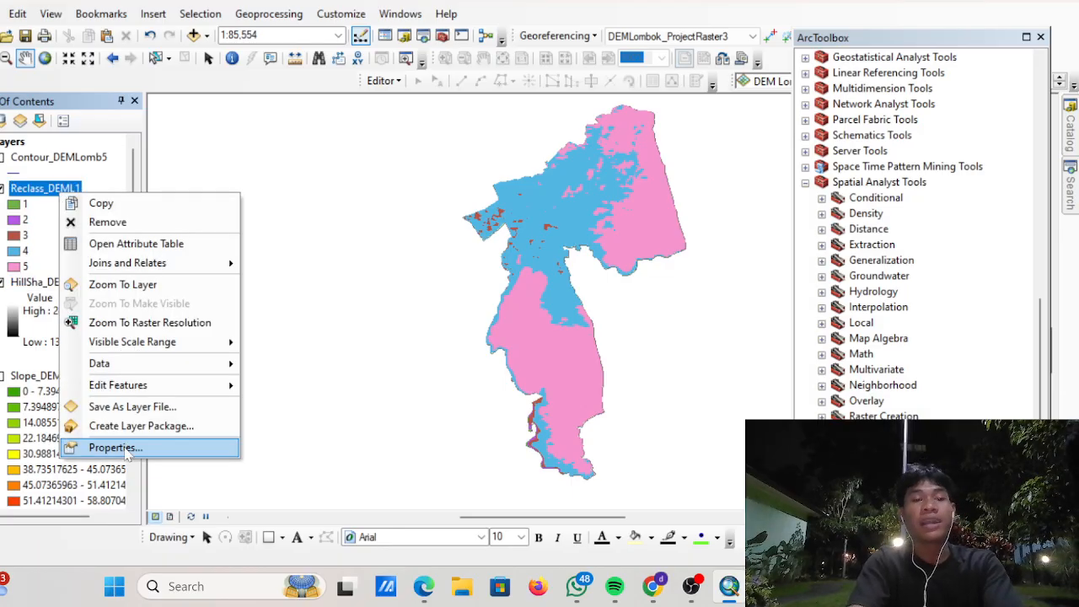
left_click(125, 447)
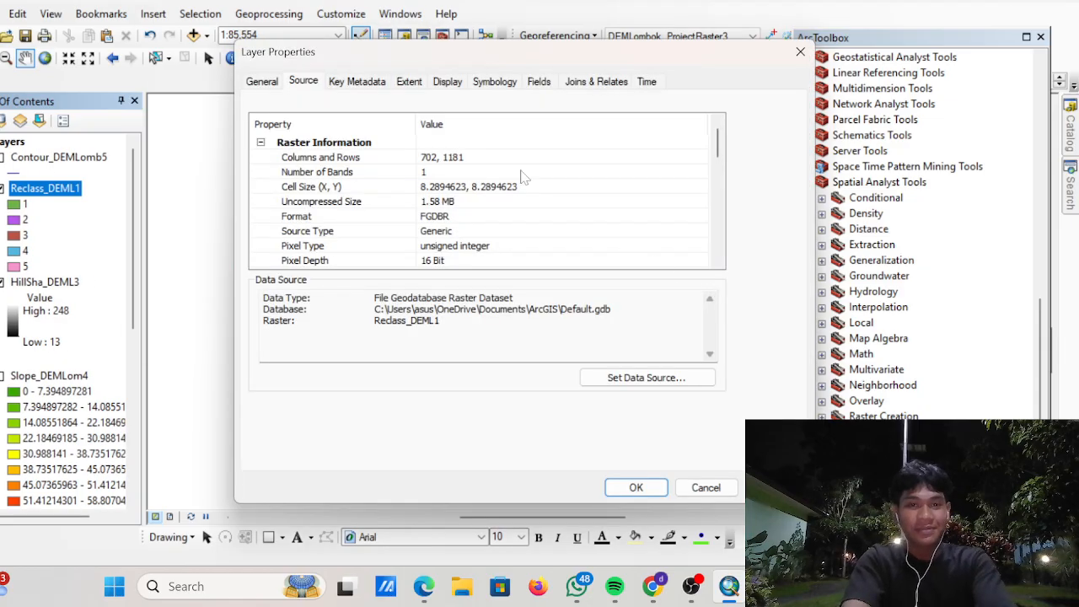
left_click(458, 82)
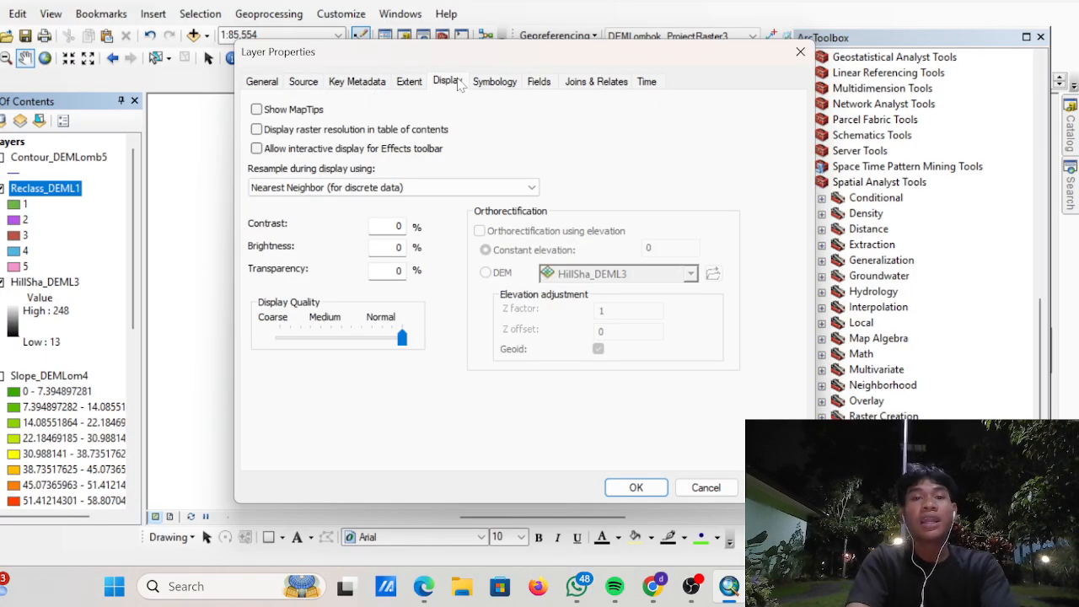
left_click(497, 88)
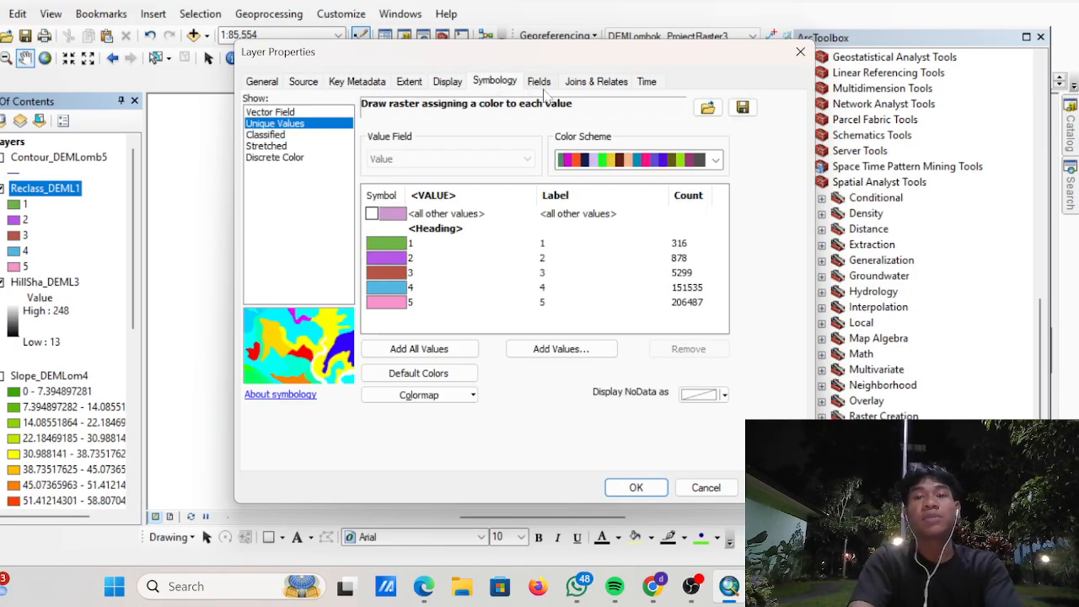
- Apply the green-yellow-red color ramp to the five unique values of Reclass_DEML1
left_click(716, 163)
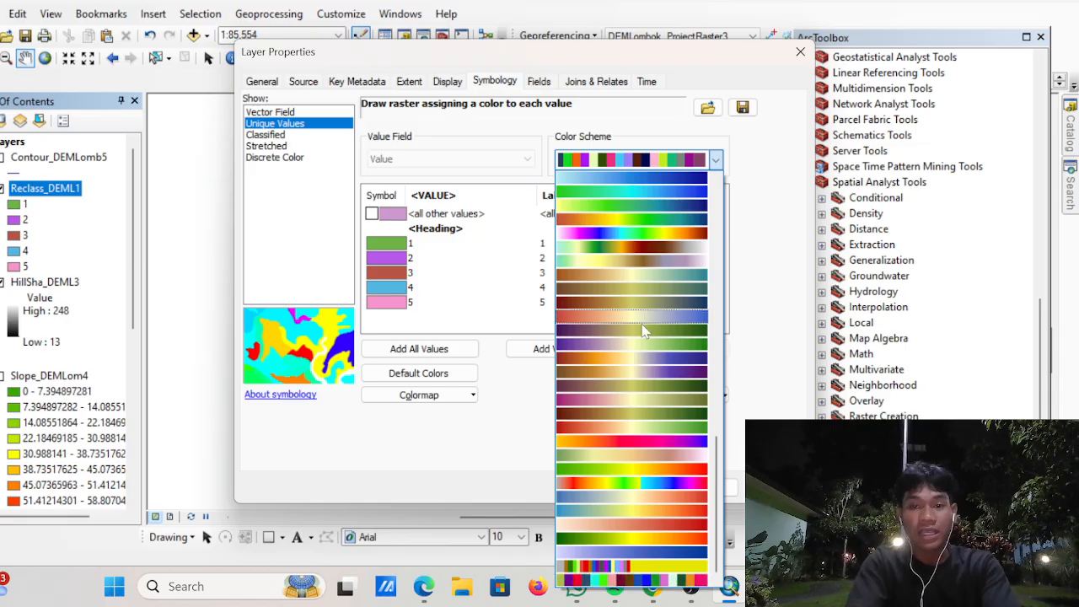
left_click(643, 459)
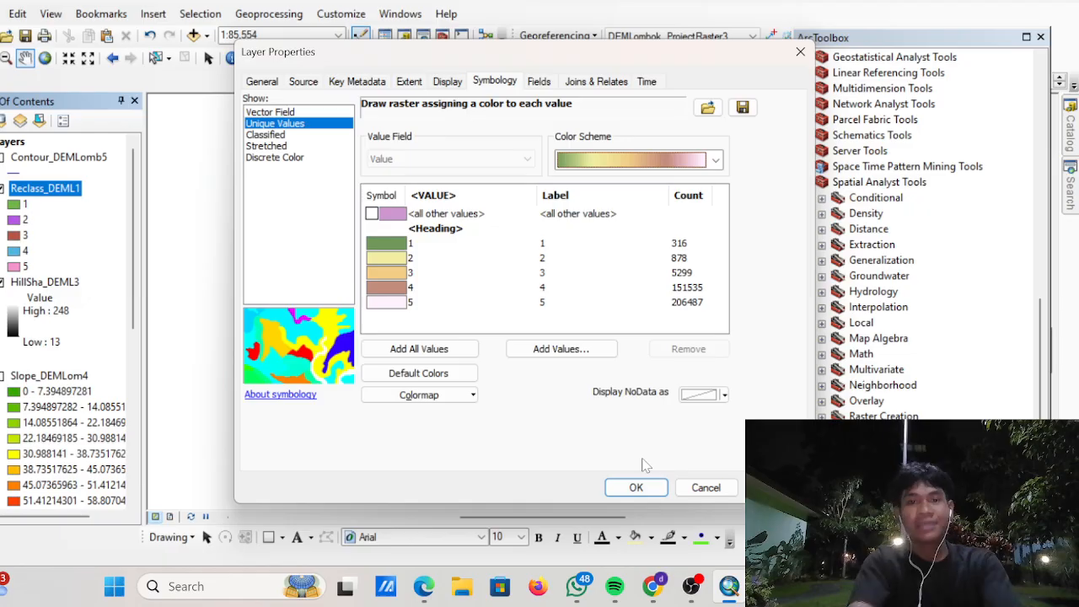
left_click(716, 161)
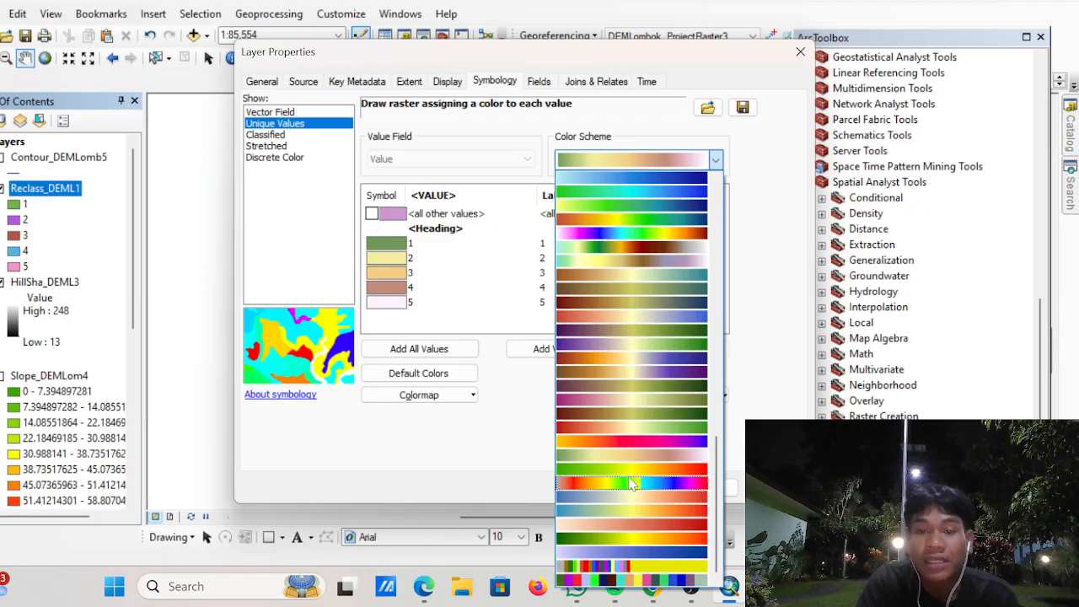
left_click(638, 470)
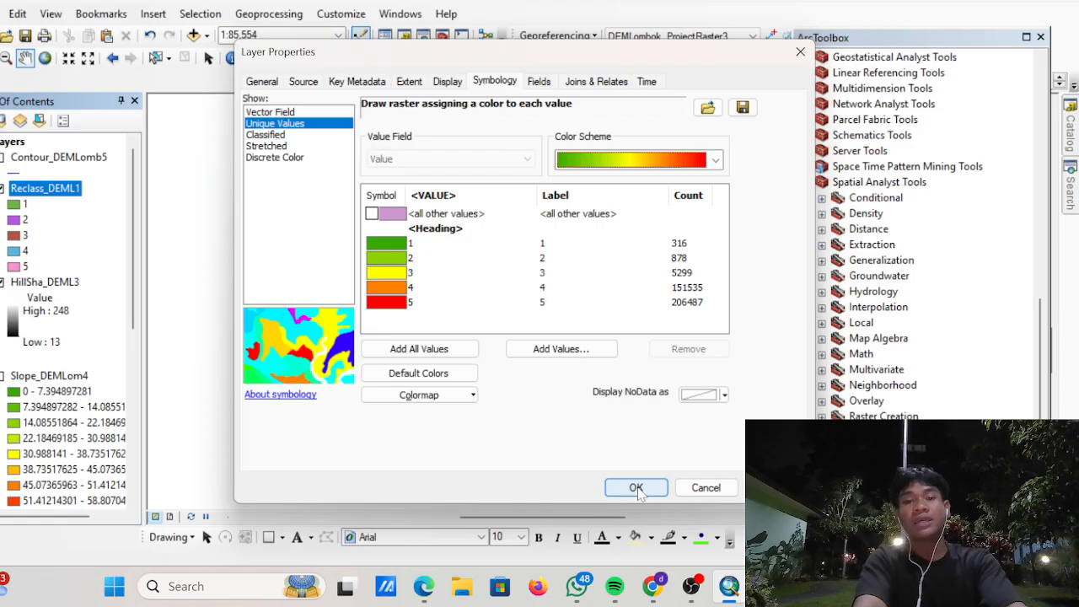
left_click(636, 489)
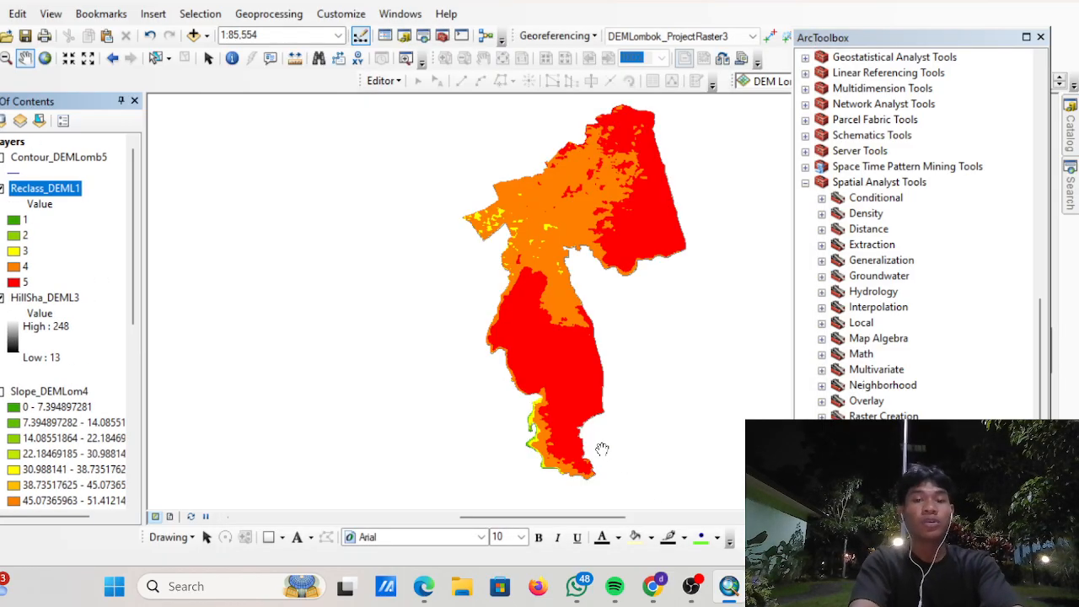
- Show the contour layer Contour_DEMLomb5 over the reclassified raster and set its line color to black
left_click_drag(598, 442, 597, 401)
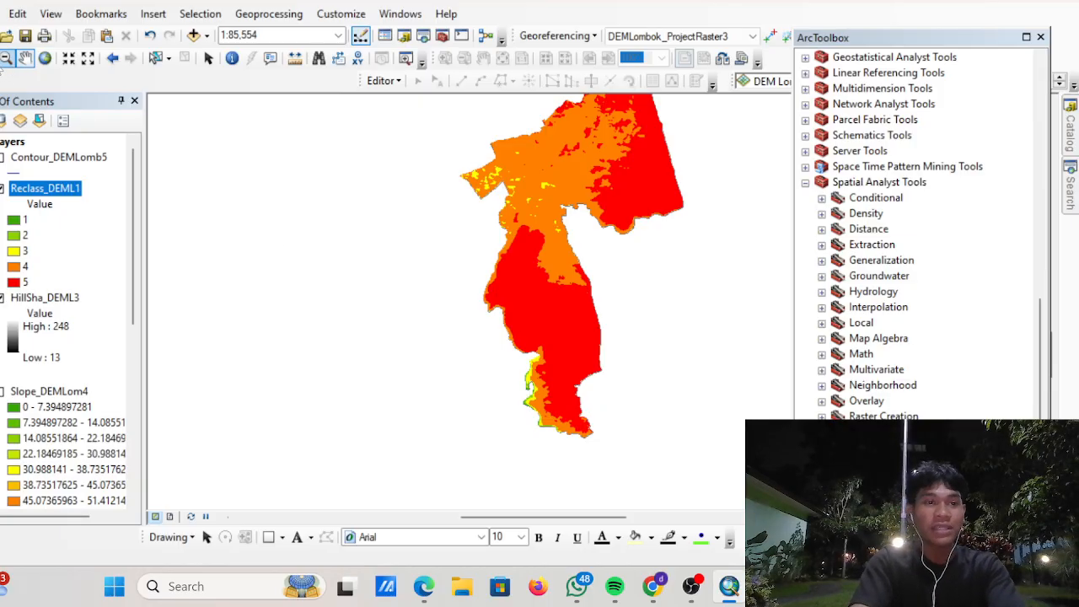
left_click(7, 57)
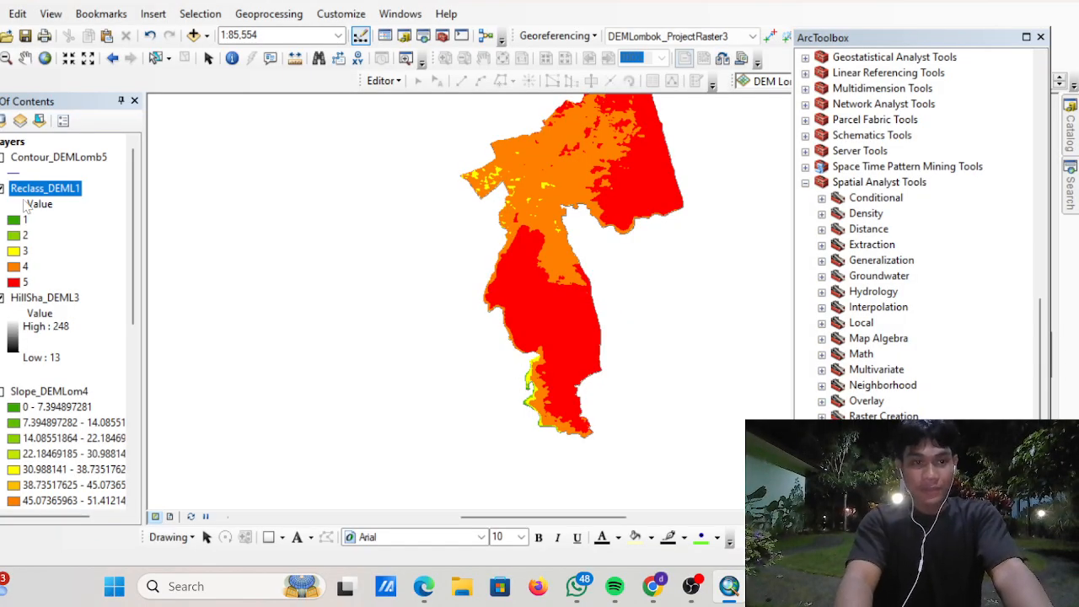
left_click(4, 160, "ctrl")
left_click(2, 159)
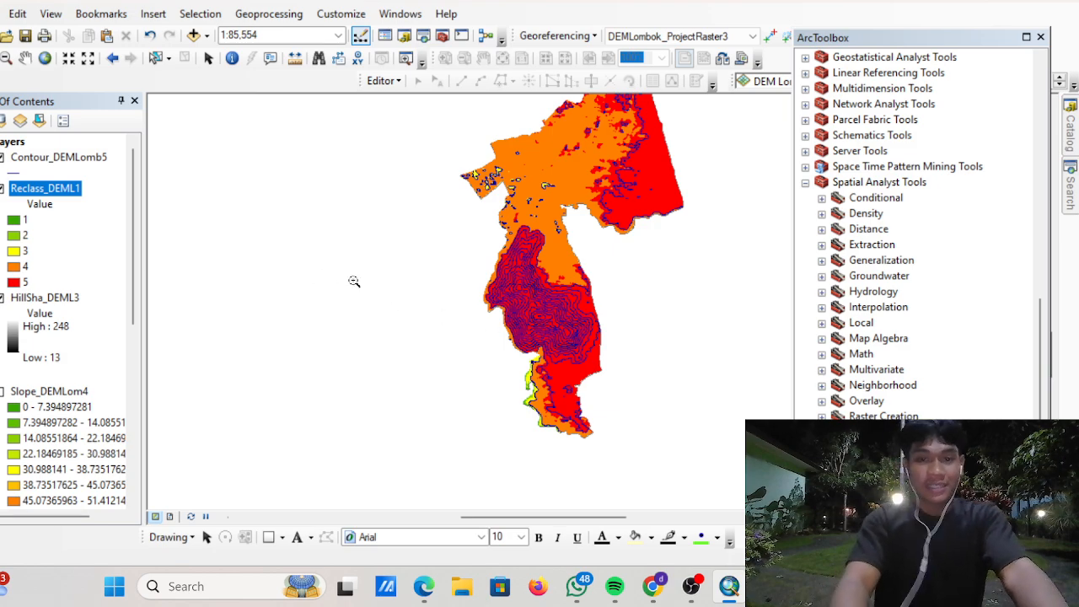
left_click(14, 173)
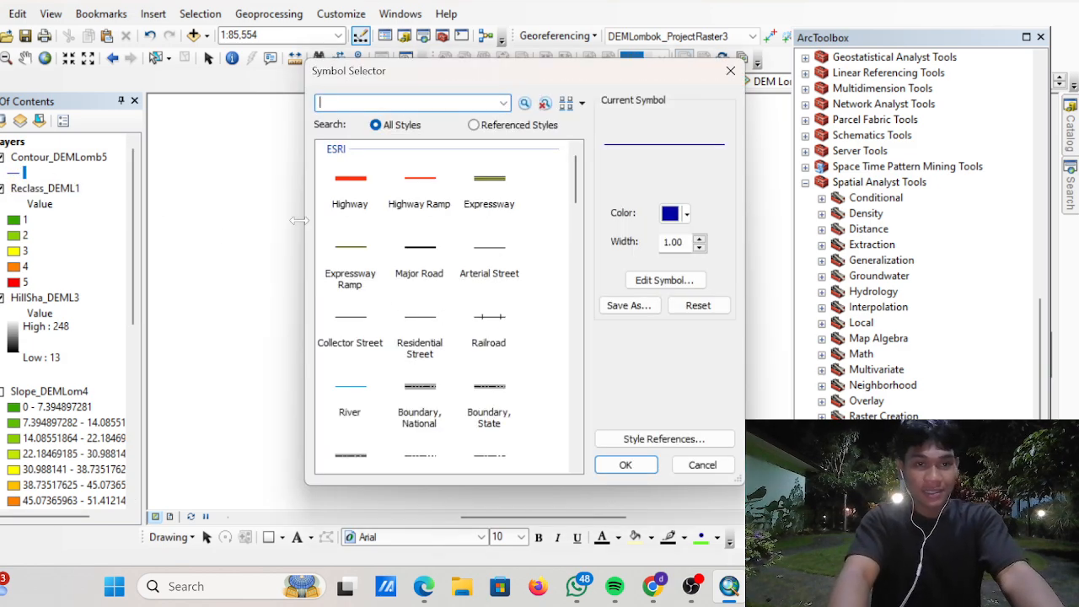
left_click(685, 214)
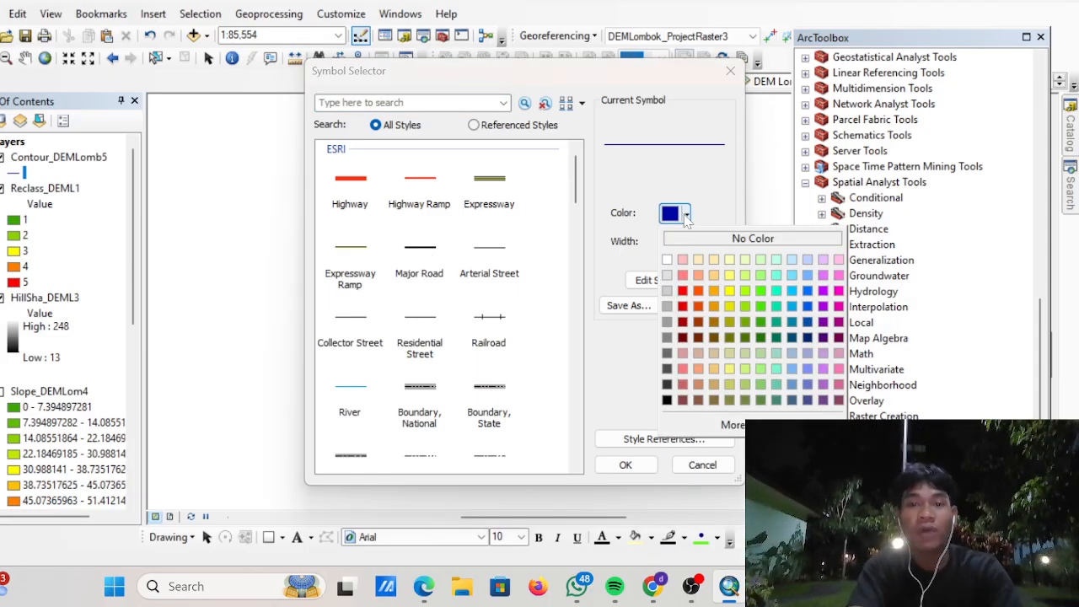
left_click(667, 400)
left_click(625, 465)
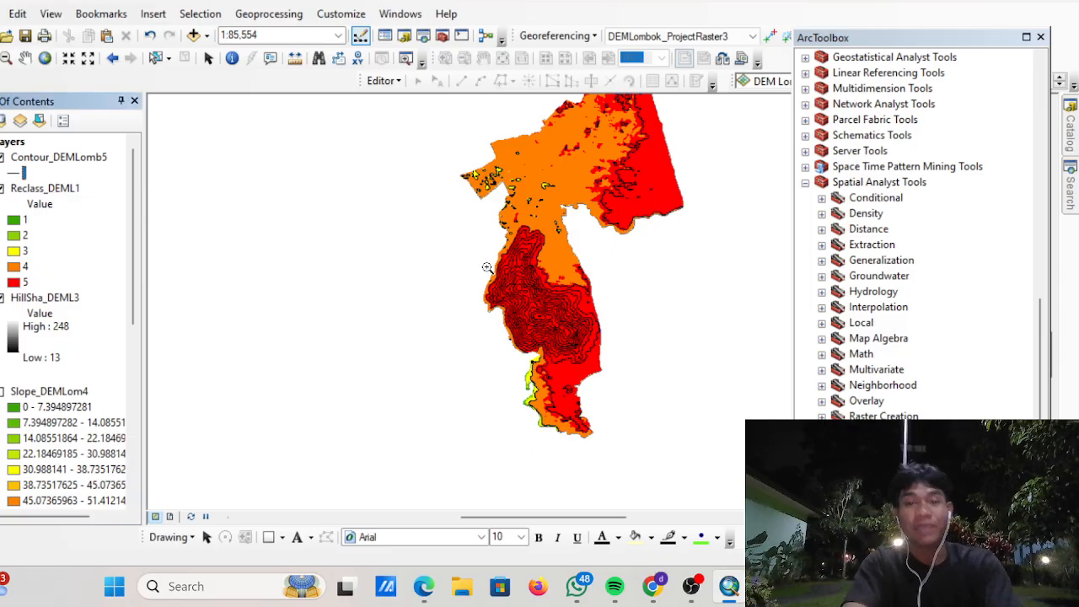
- Examine the reclassified raster around the southern coast at closer range, comparing it with the contours hidden and shown
left_click_drag(496, 333, 628, 477)
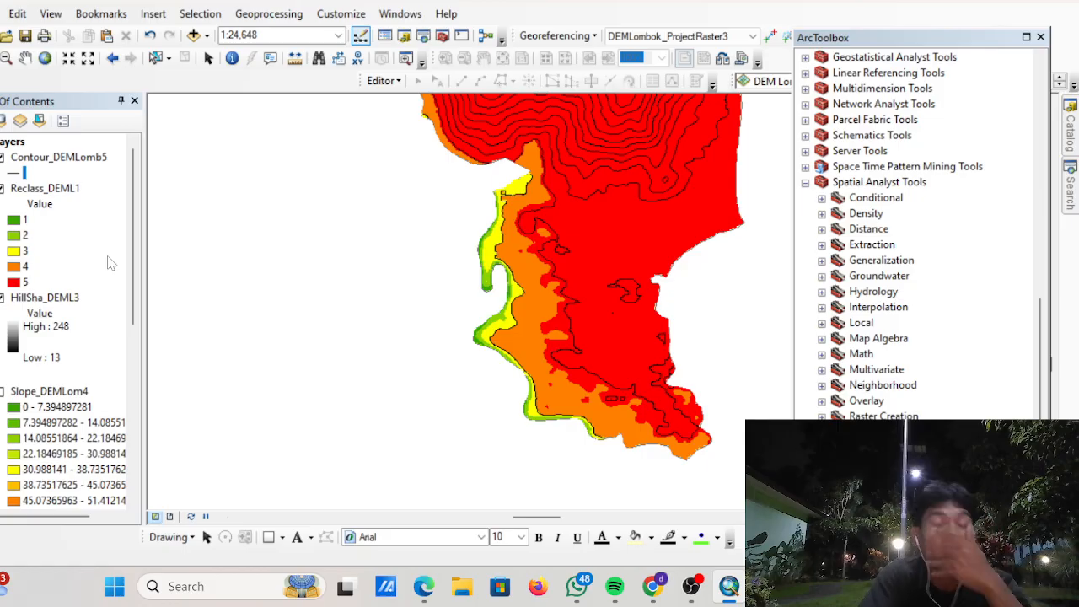
left_click(2, 157)
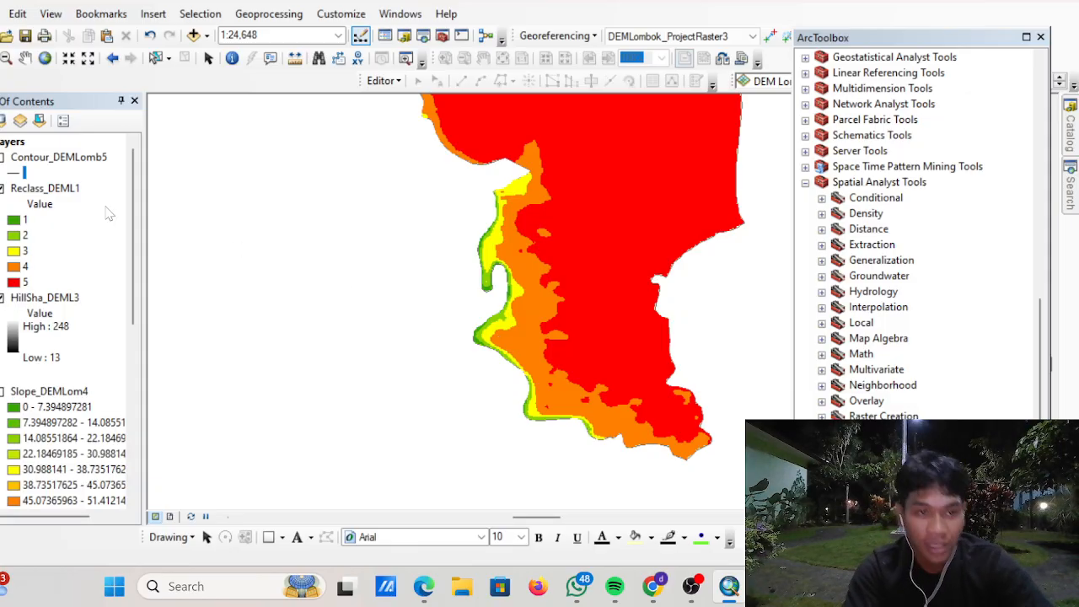
left_click(2, 159)
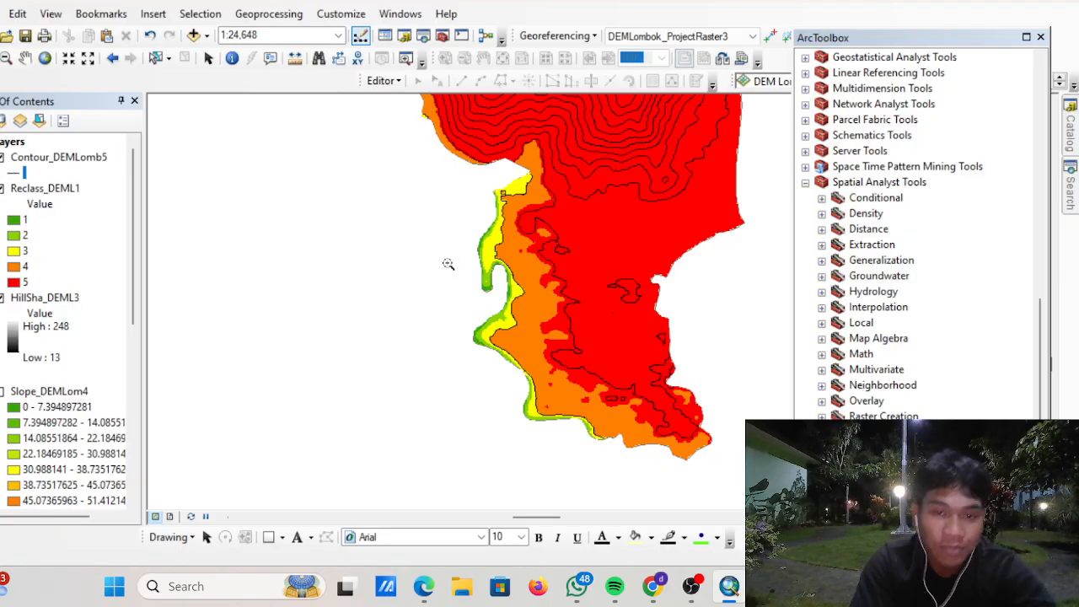
left_click(7, 59)
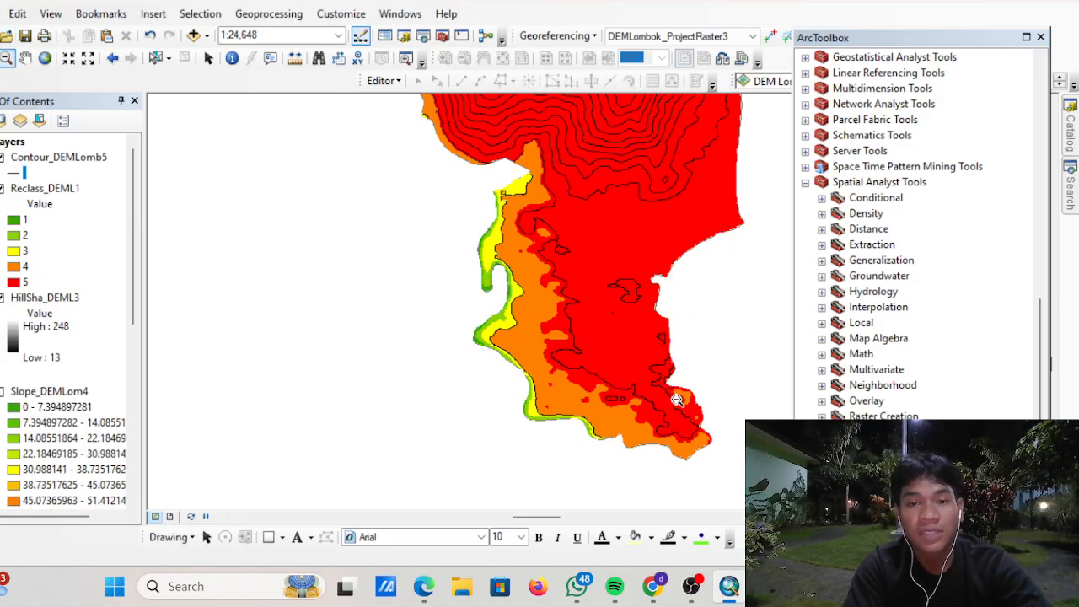
left_click_drag(361, 150, 766, 417)
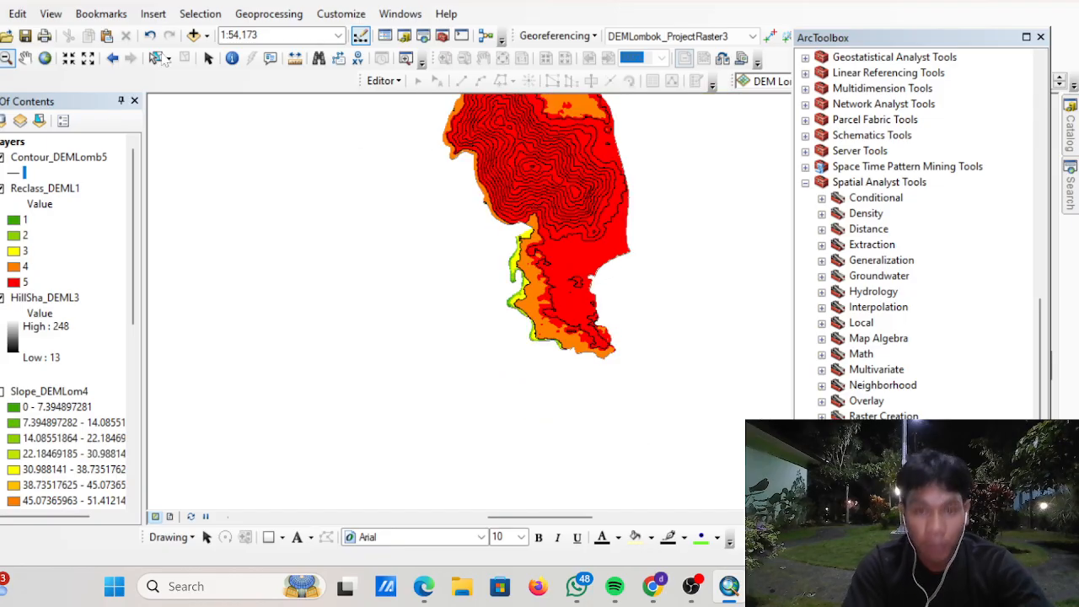
left_click(26, 57)
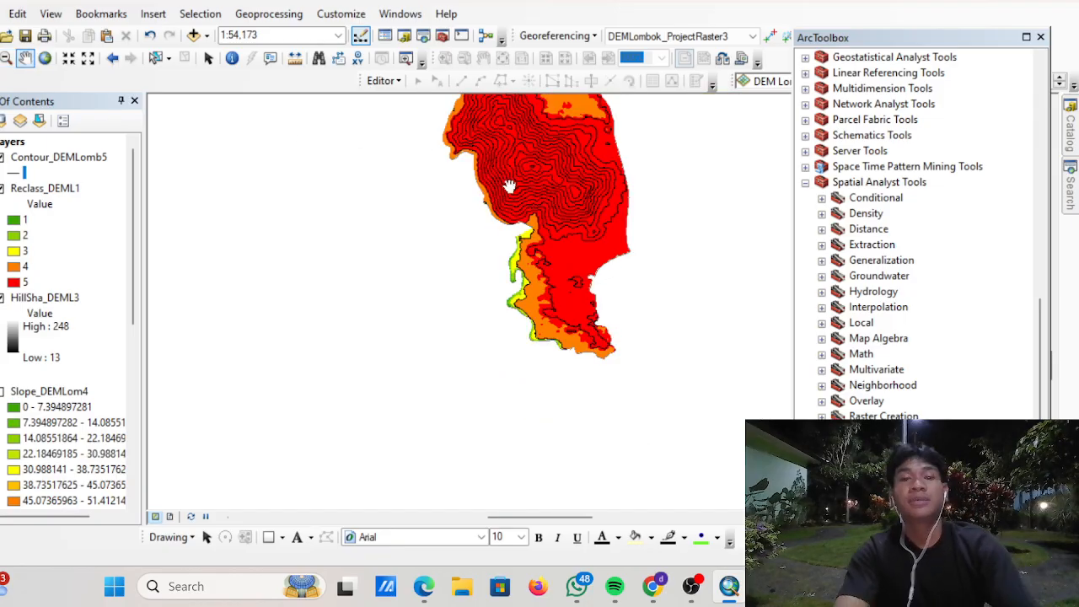
left_click_drag(509, 186, 501, 280)
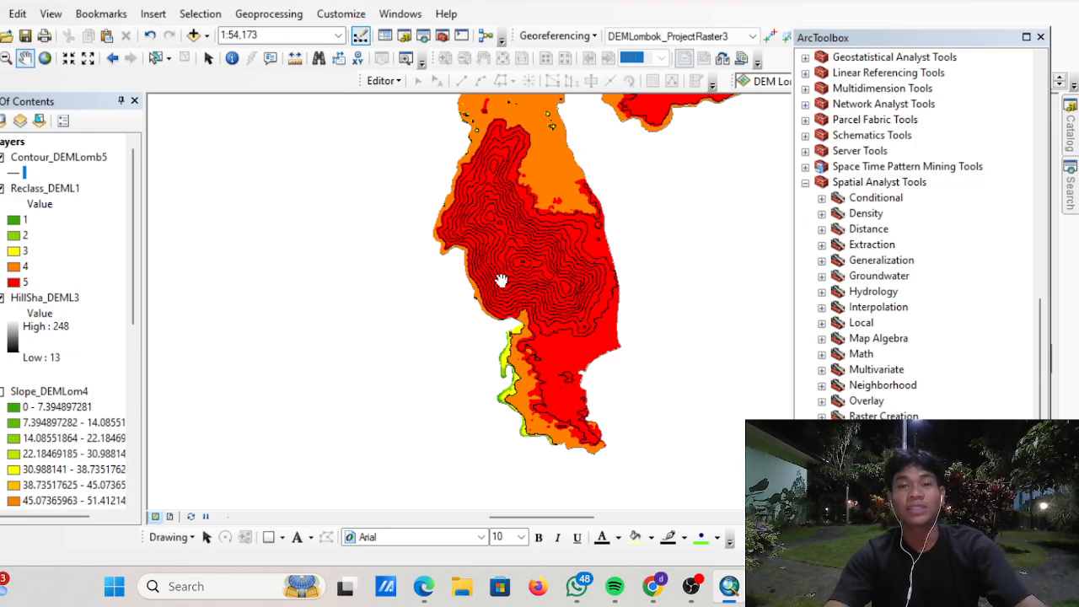
left_click(692, 588)
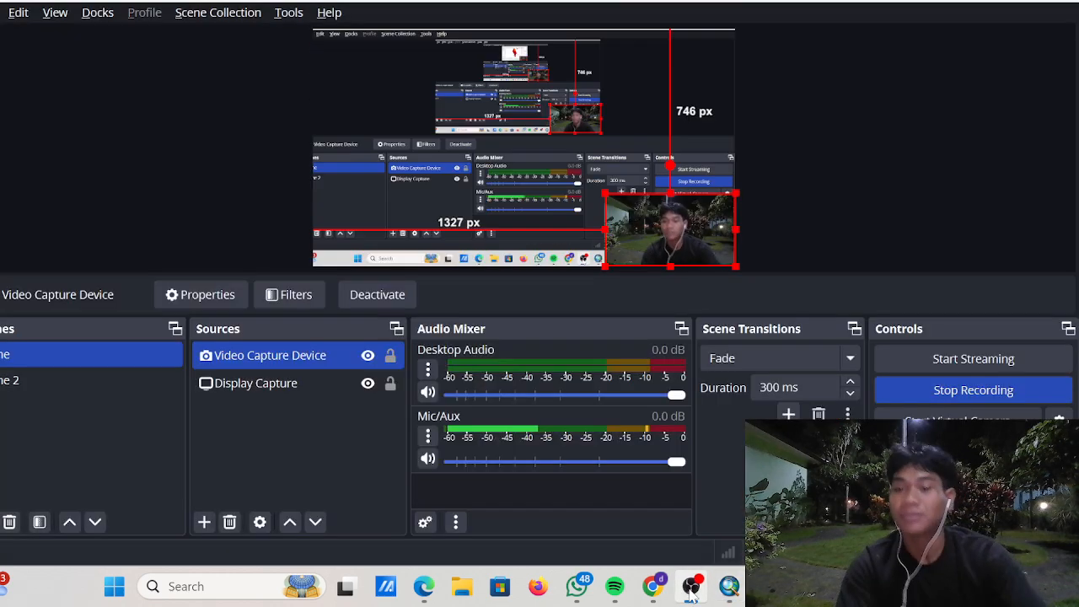